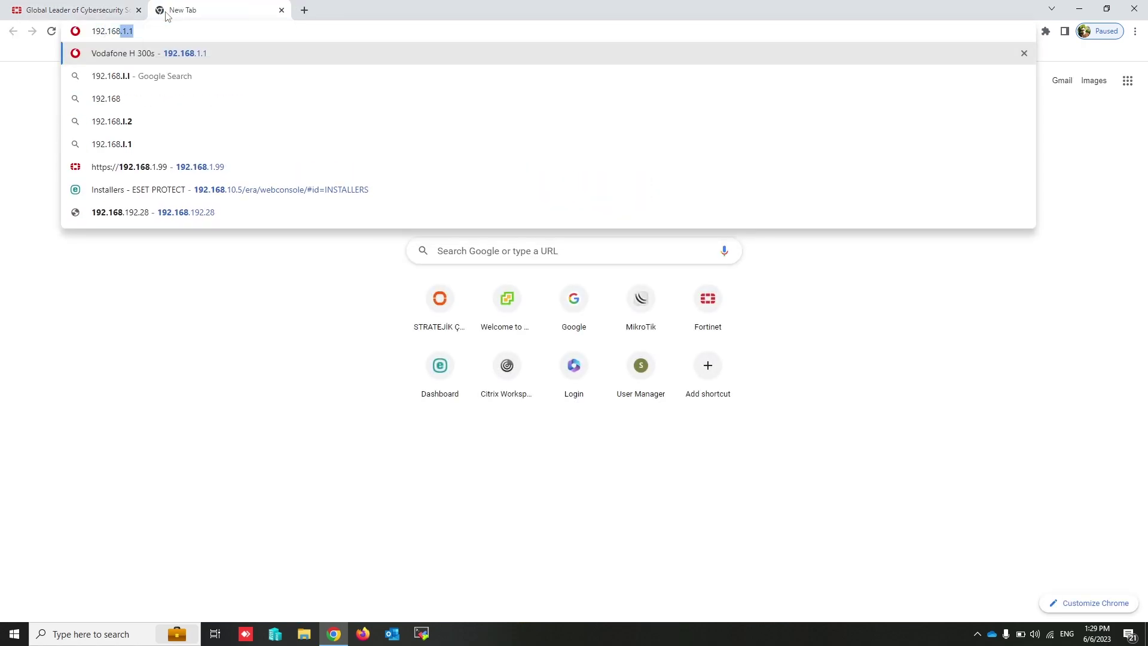
type(".1.99")
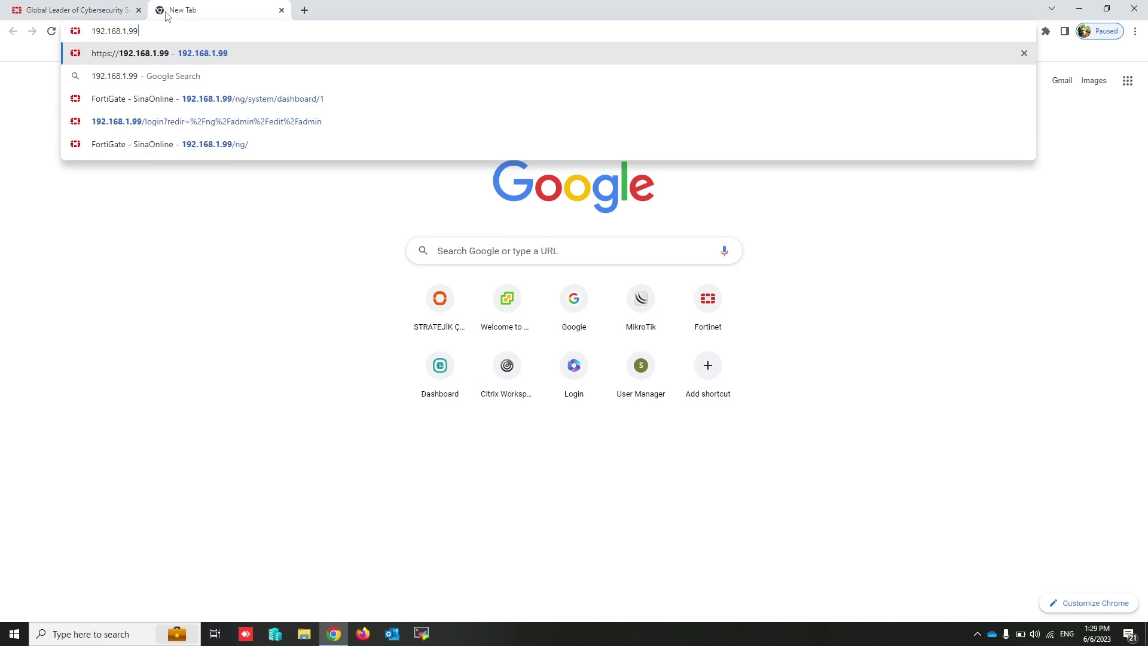
Log in to the firewall at 192.168.1.99 as admin and postpone the file system check.
key("Return")
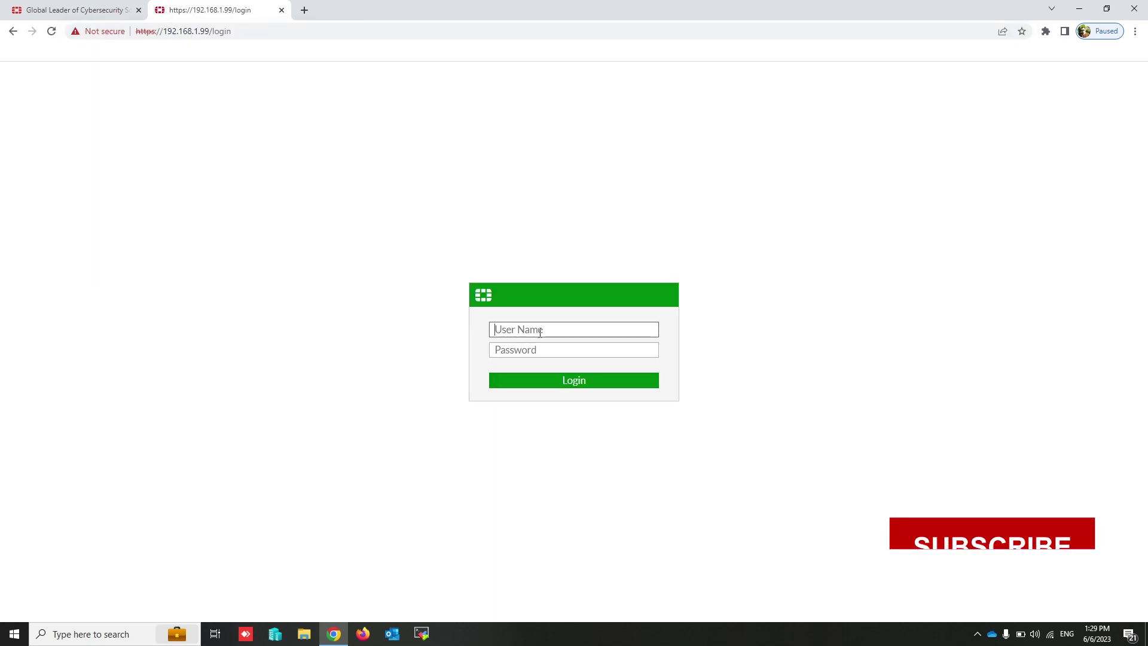
type("si")
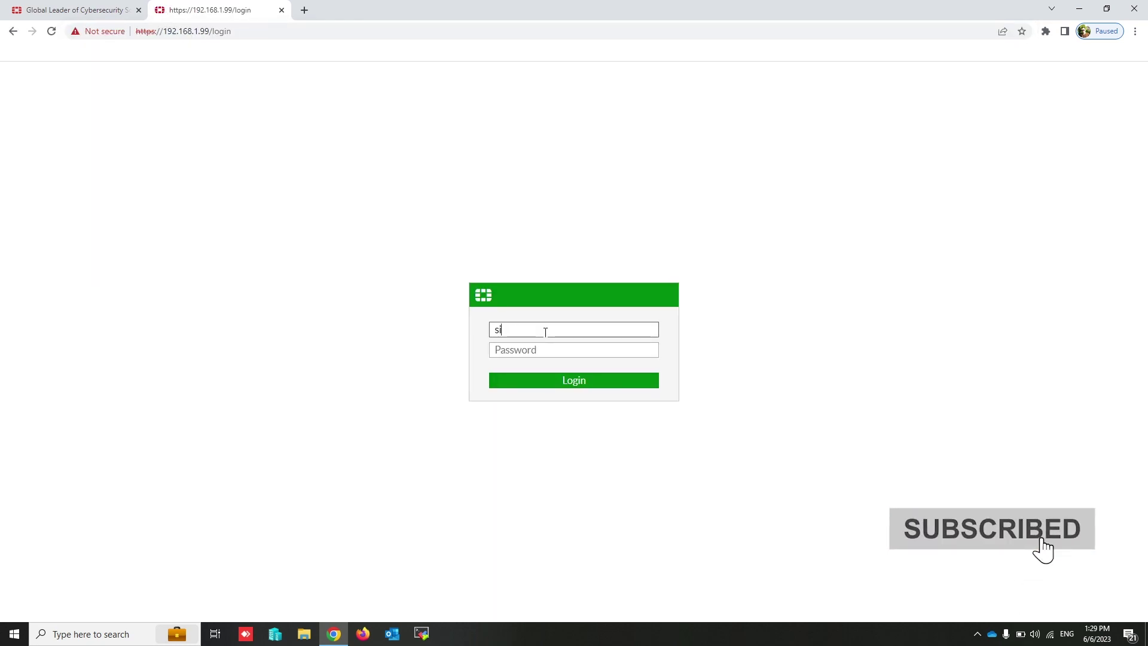
type("naonline")
key("Tab")
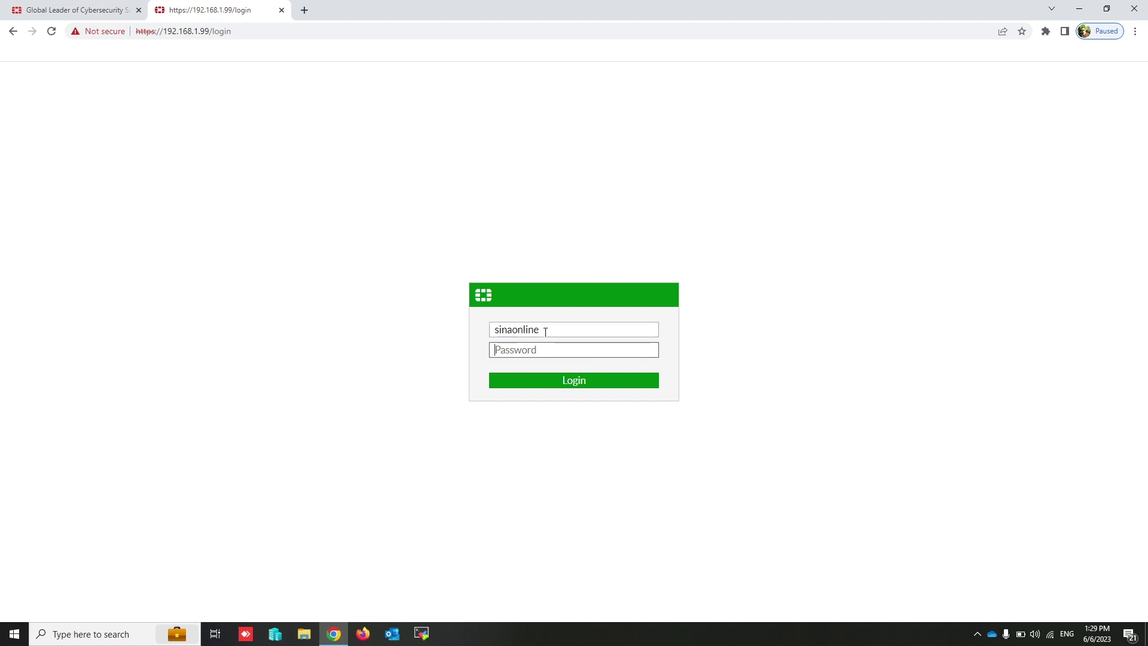
type("a")
type("****")
type("**")
key("Return")
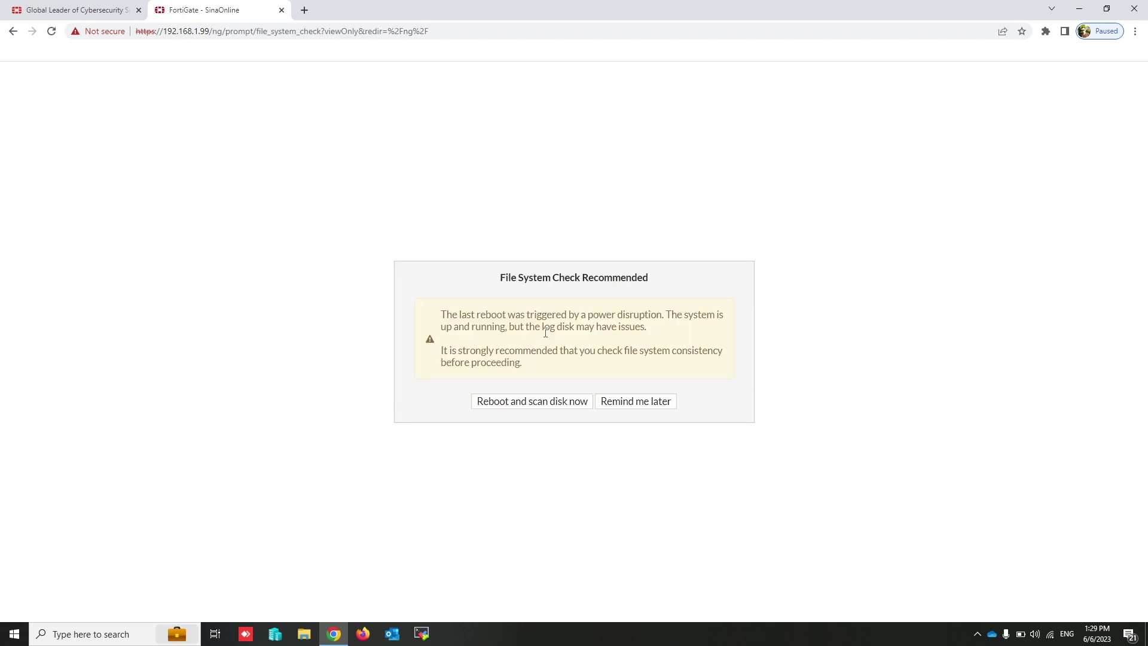
left_click(638, 401)
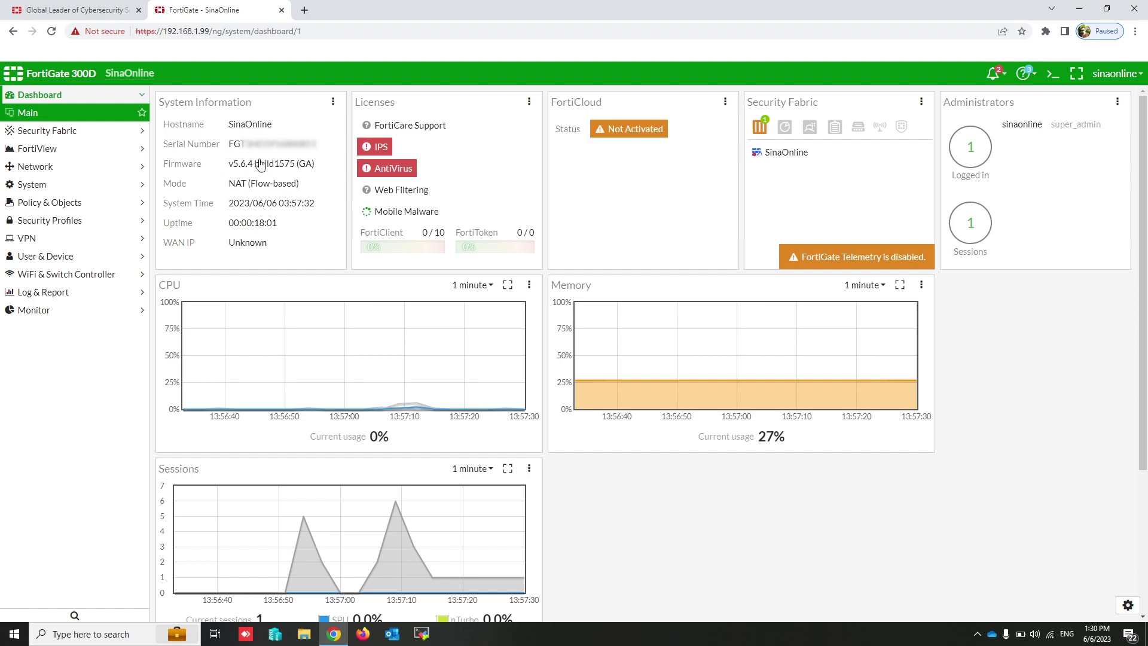
Search Google for 'fortigate upgrade path' to reach Fortinet's Upgrade Path Tool.
left_click(304, 10)
type("goog")
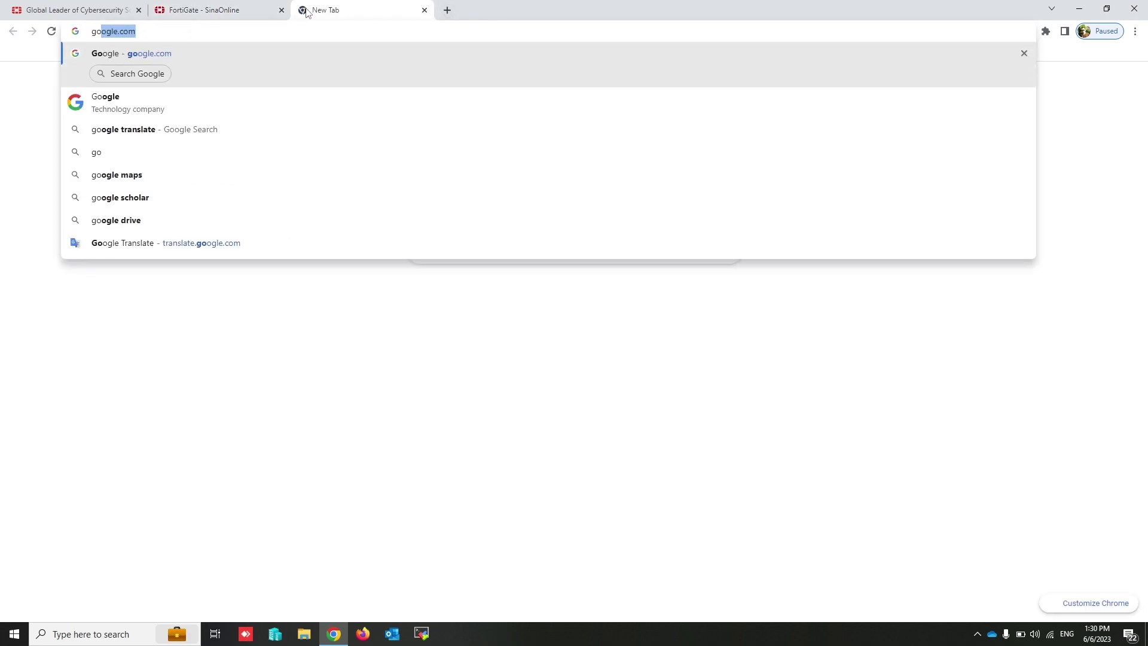
type("le")
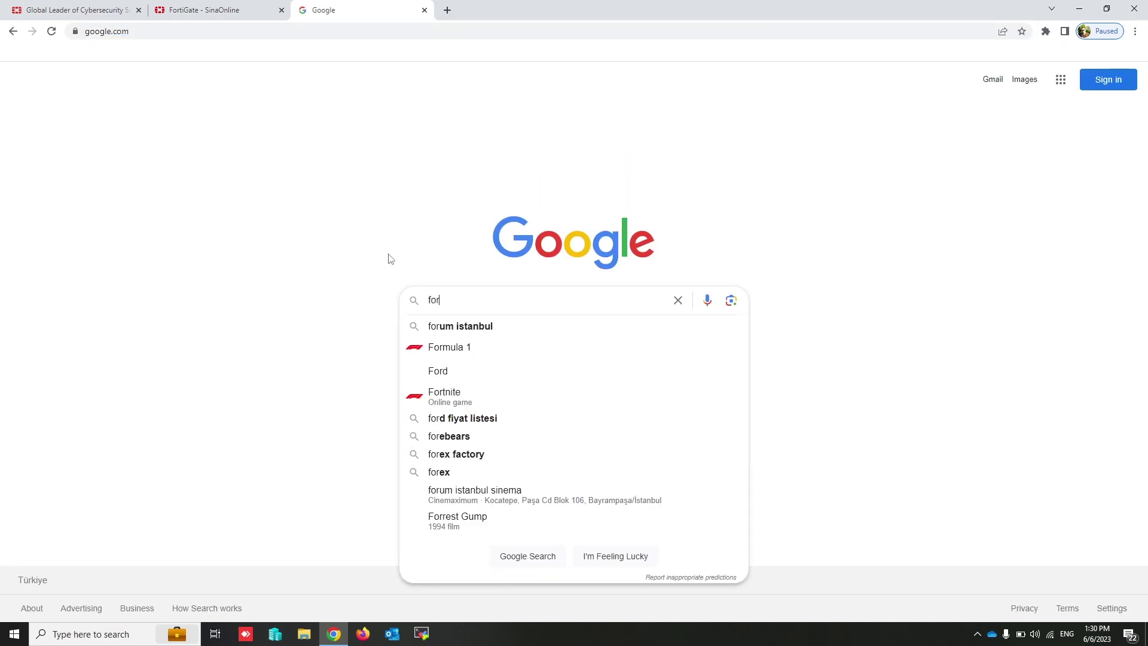
type("tigate")
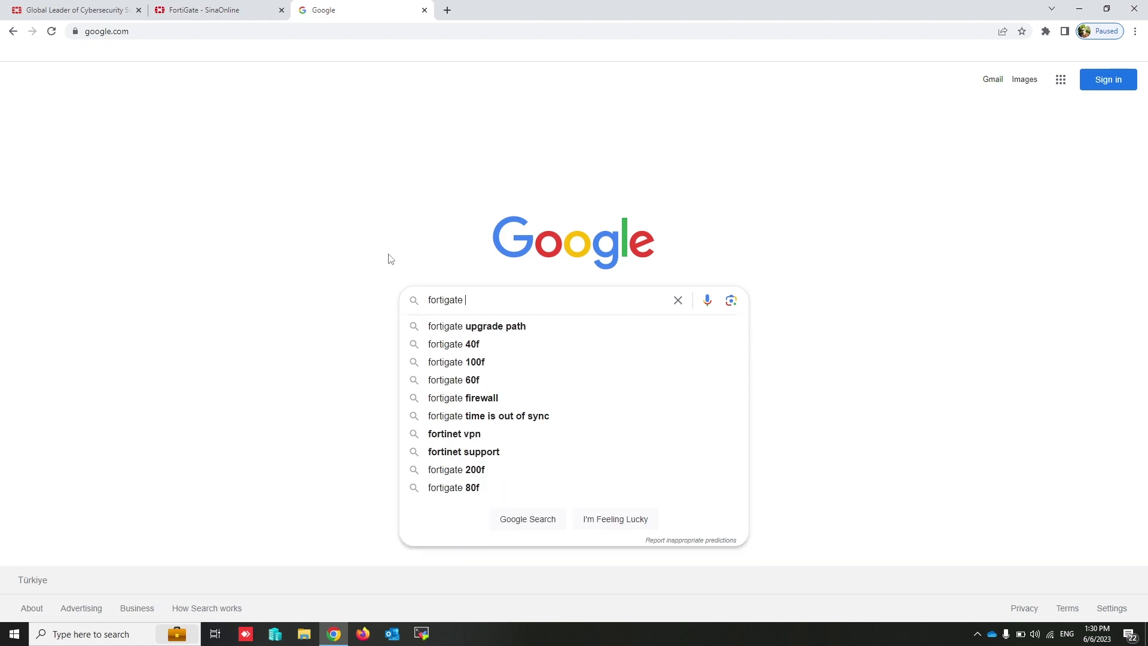
key("Down")
key("Return")
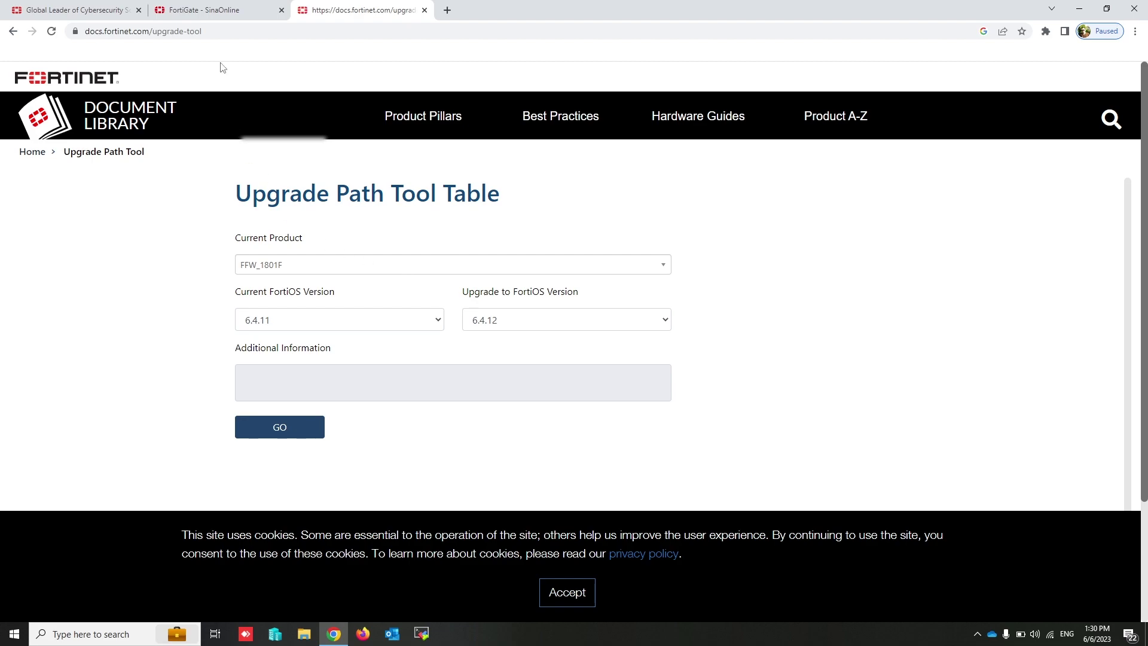
Select FortiGate-300D as the current product in the Upgrade Path Tool.
left_click(193, 10)
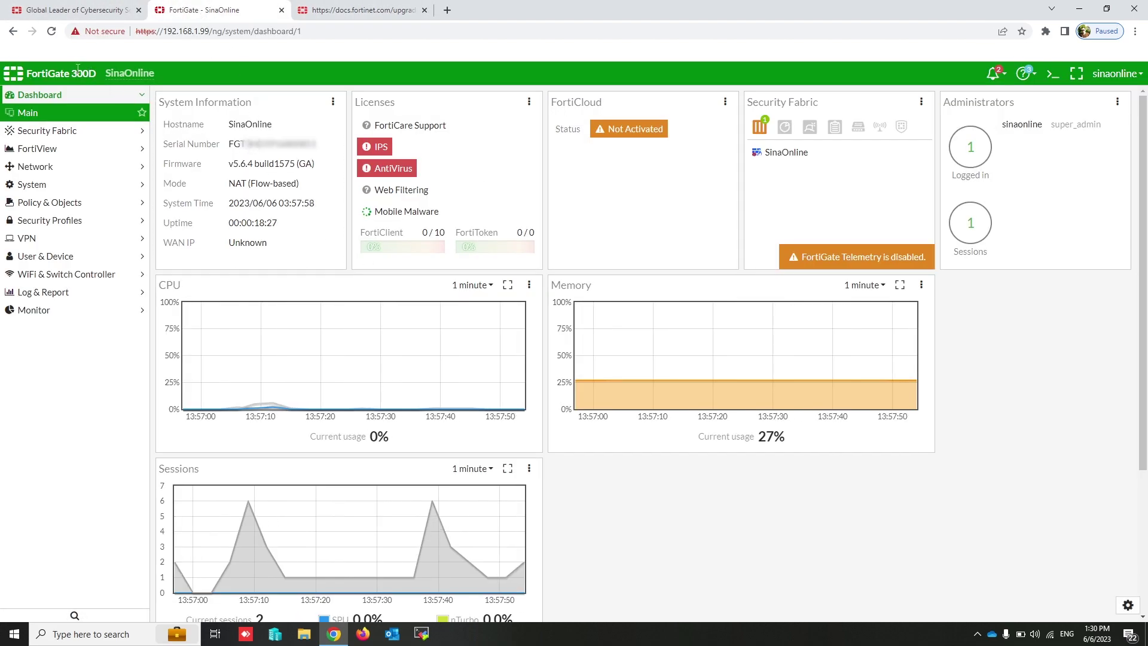
left_click(336, 10)
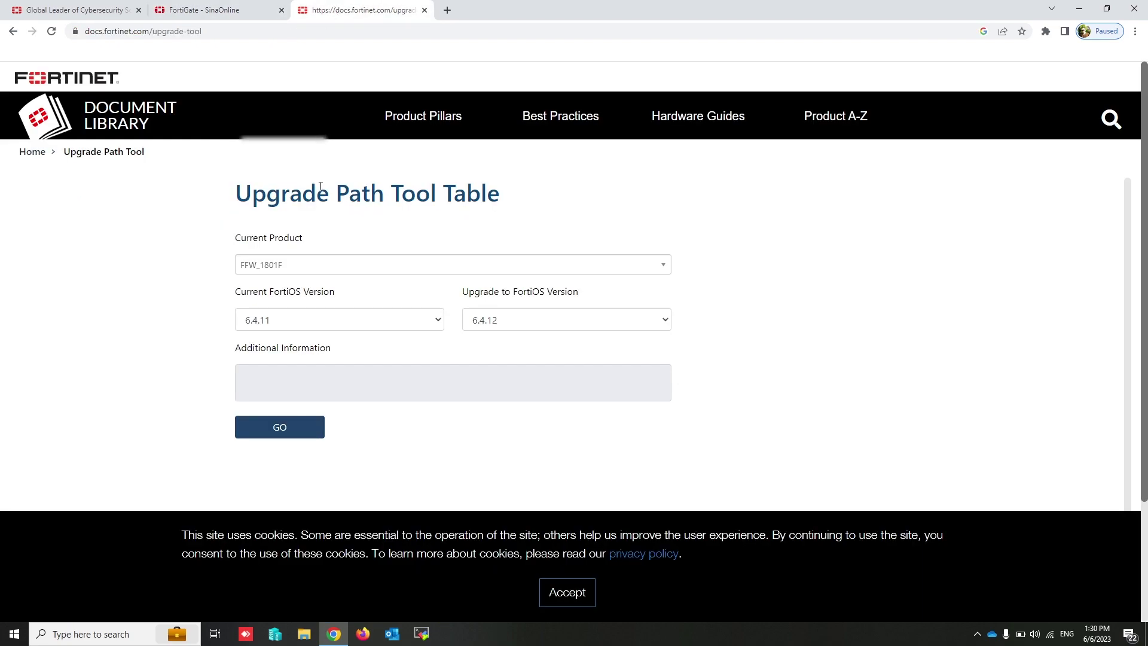
left_click(321, 268)
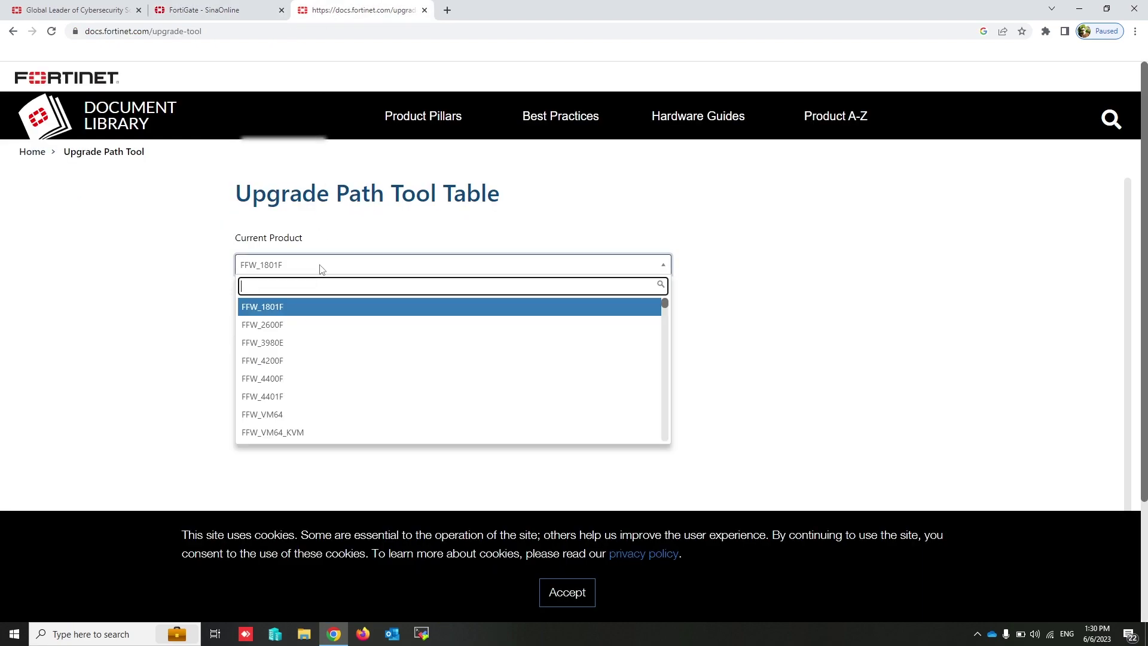
type("300d")
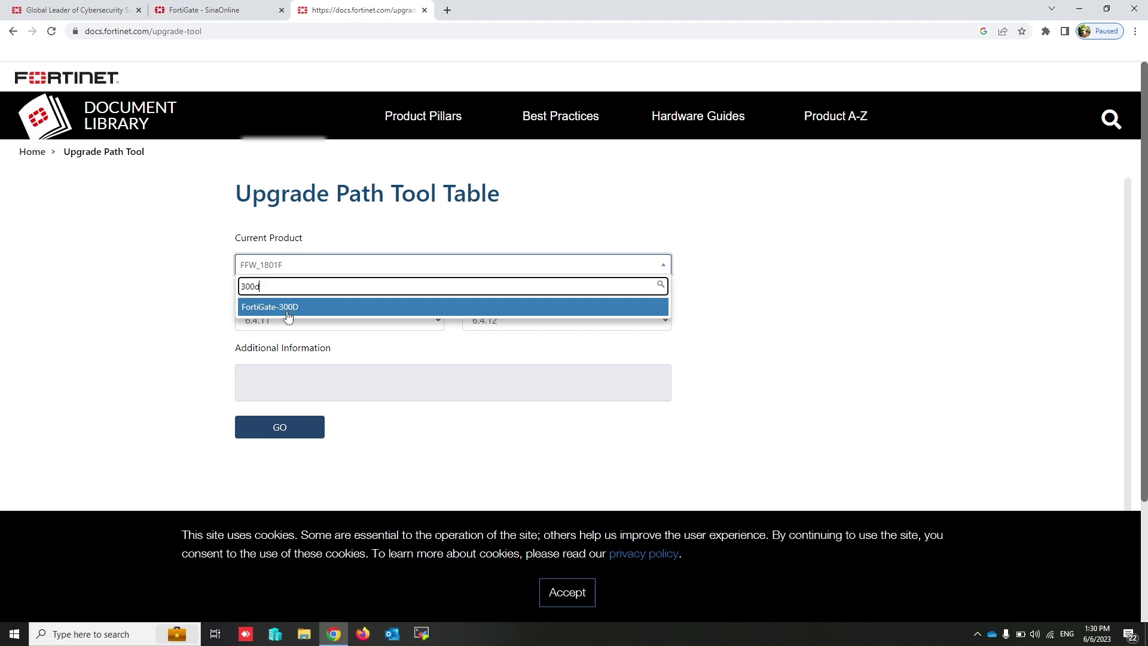
left_click(287, 310)
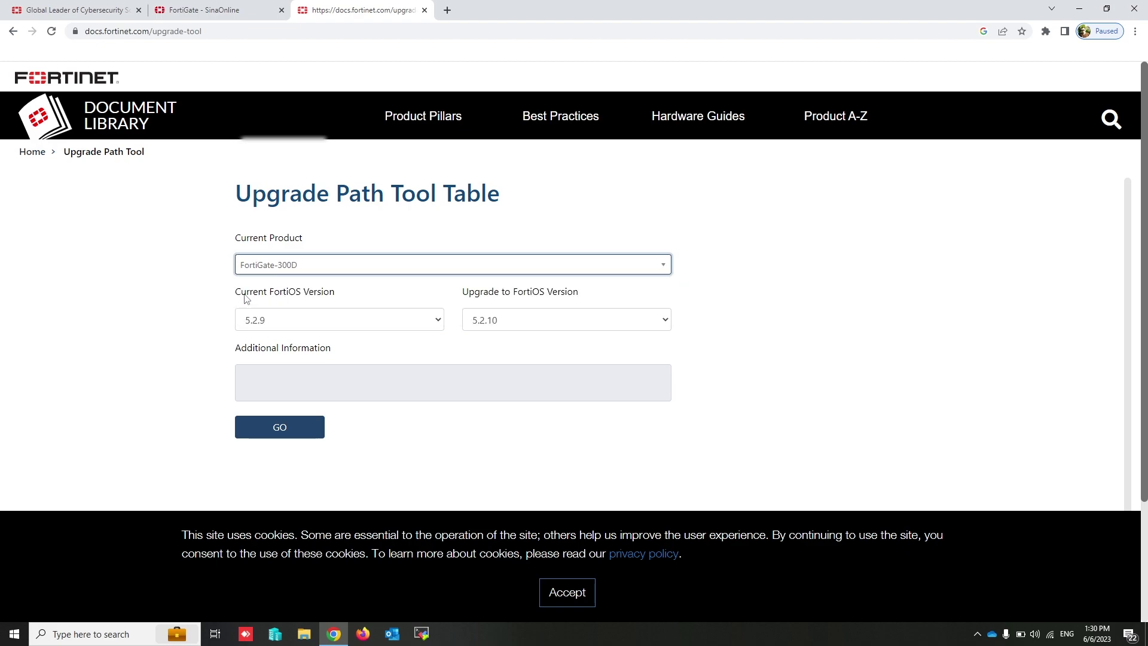
Set current FortiOS version 5.6.4 and upgrade target 6.4.12 after checking the dashboard.
left_click(194, 14)
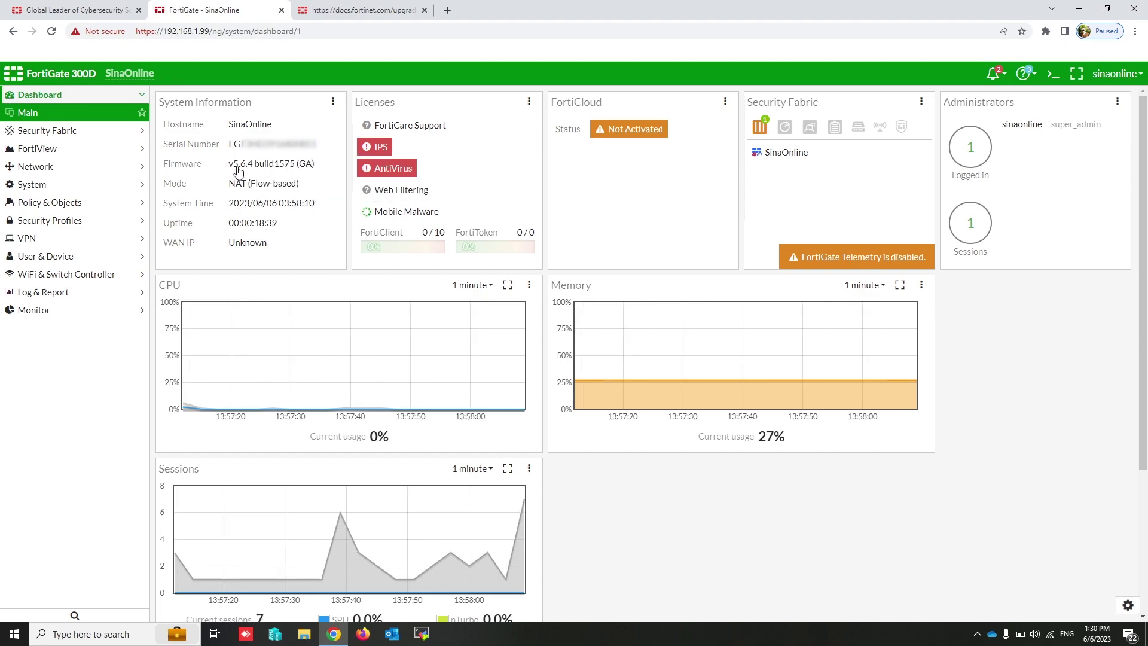
left_click(351, 11)
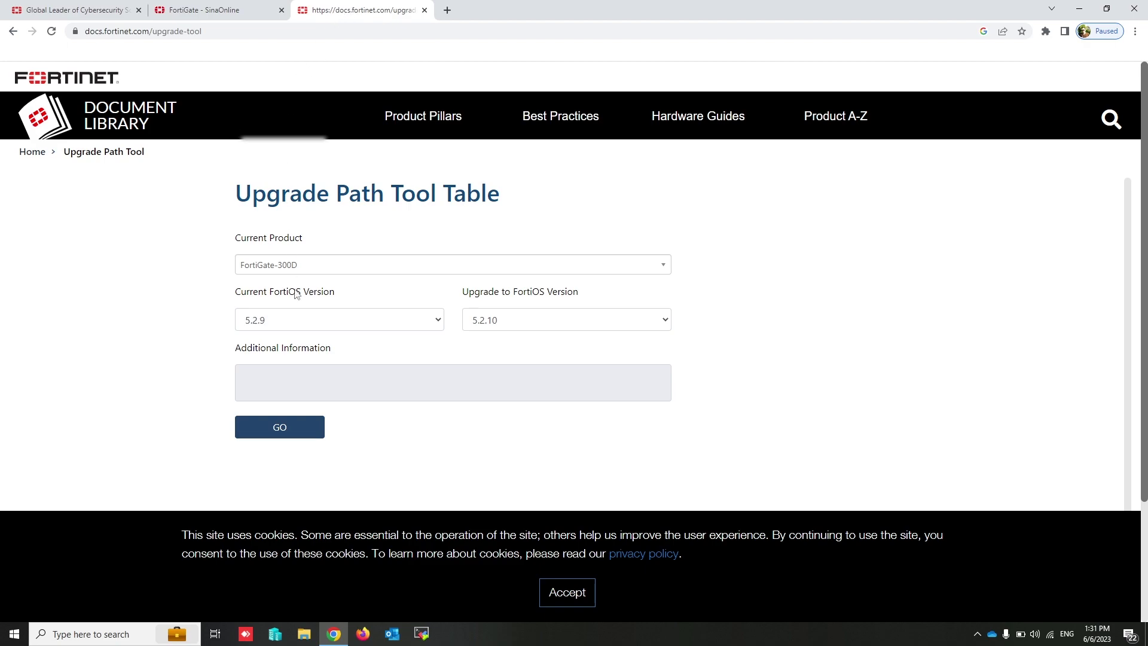
left_click(296, 325)
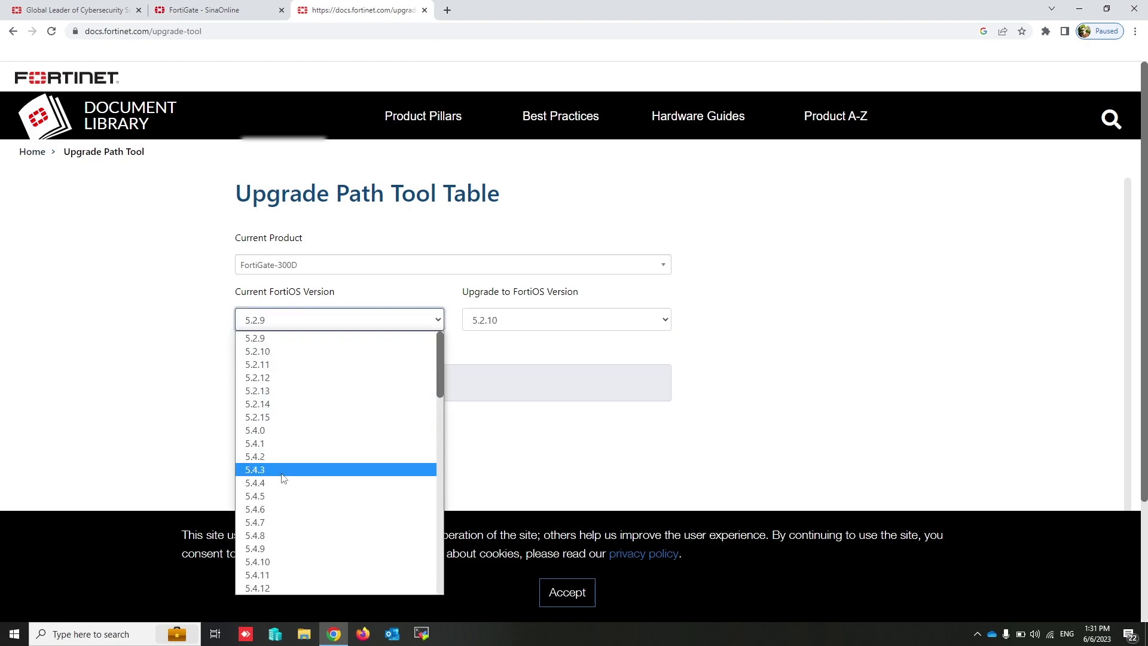
scroll(277, 531, "down", 2)
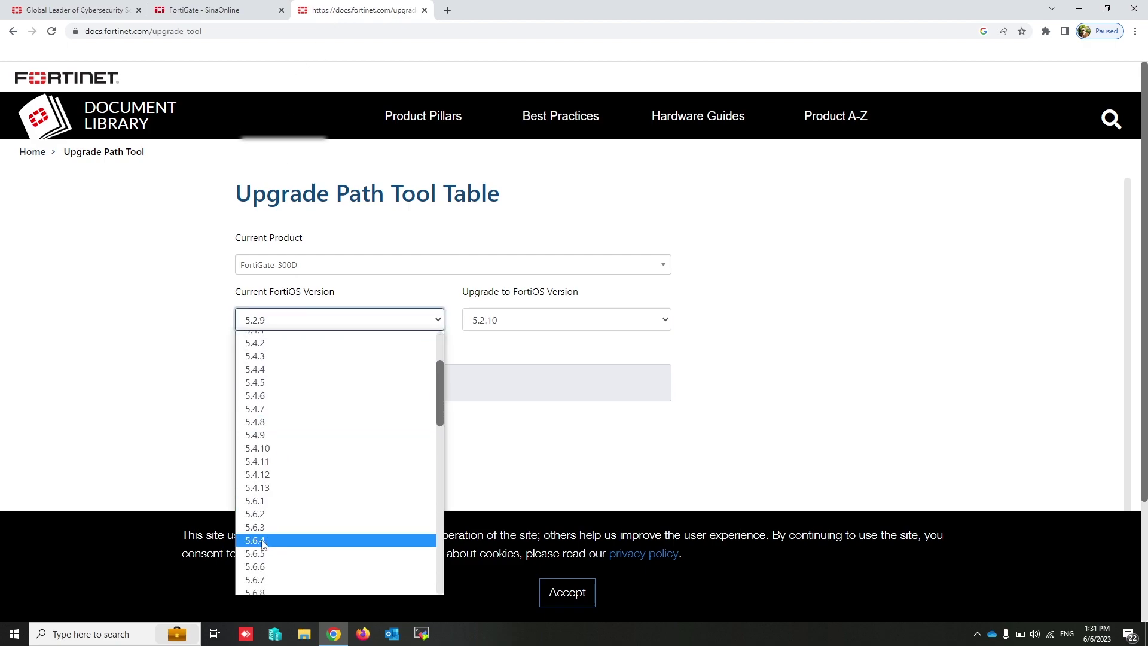
left_click(262, 540)
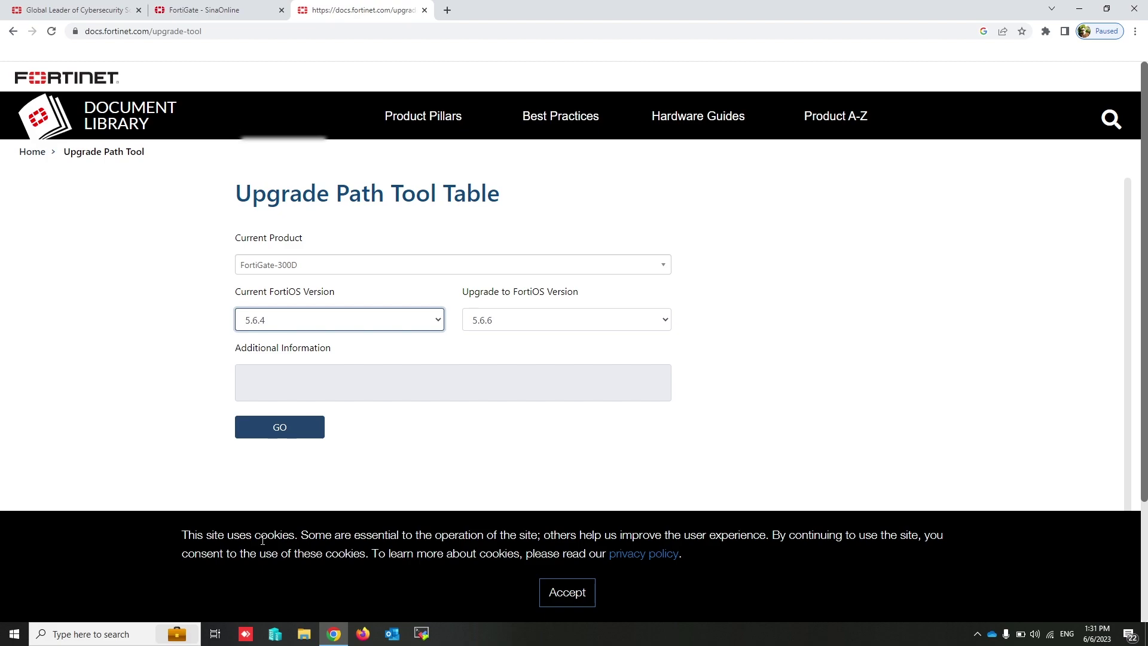
left_click(533, 323)
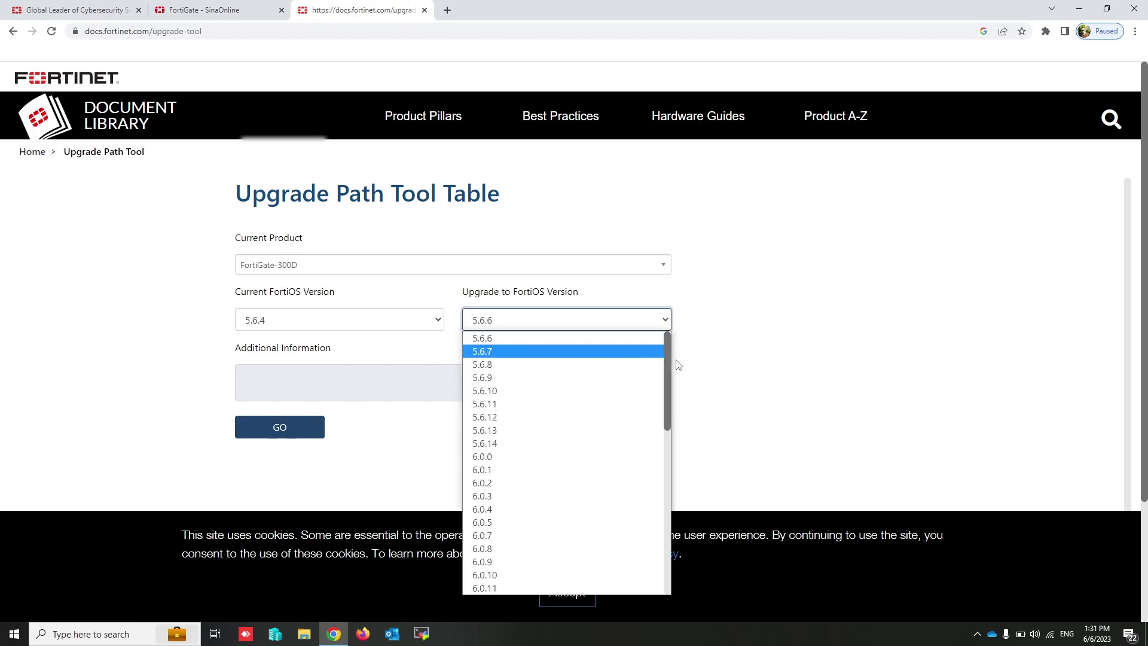
left_click_drag(665, 366, 519, 598)
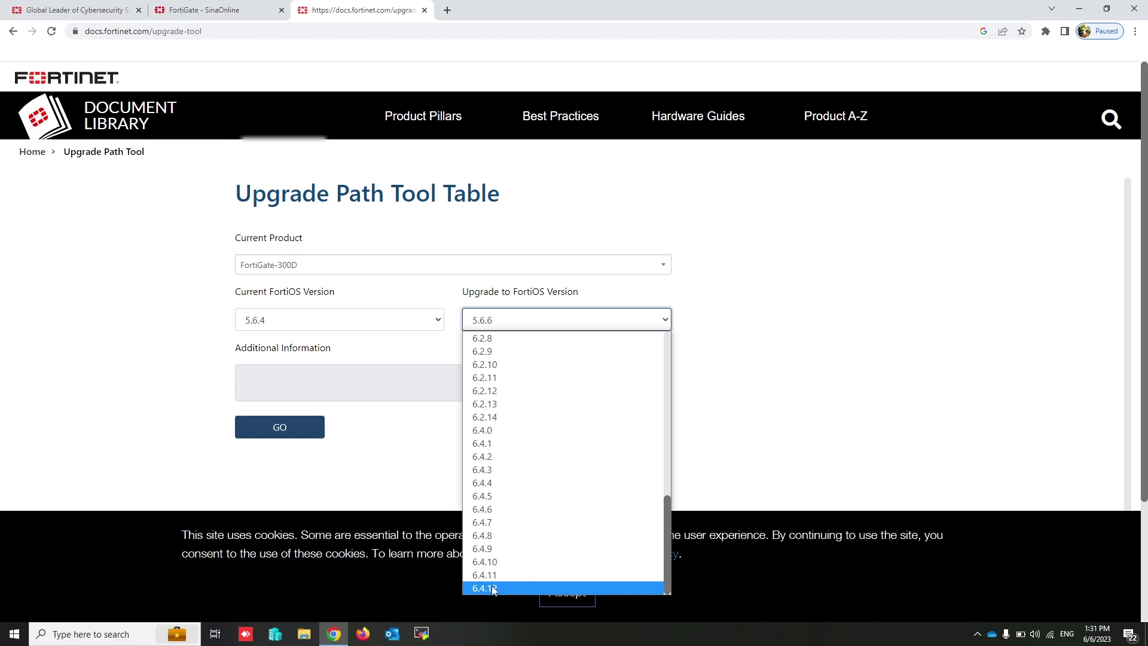
left_click(493, 589)
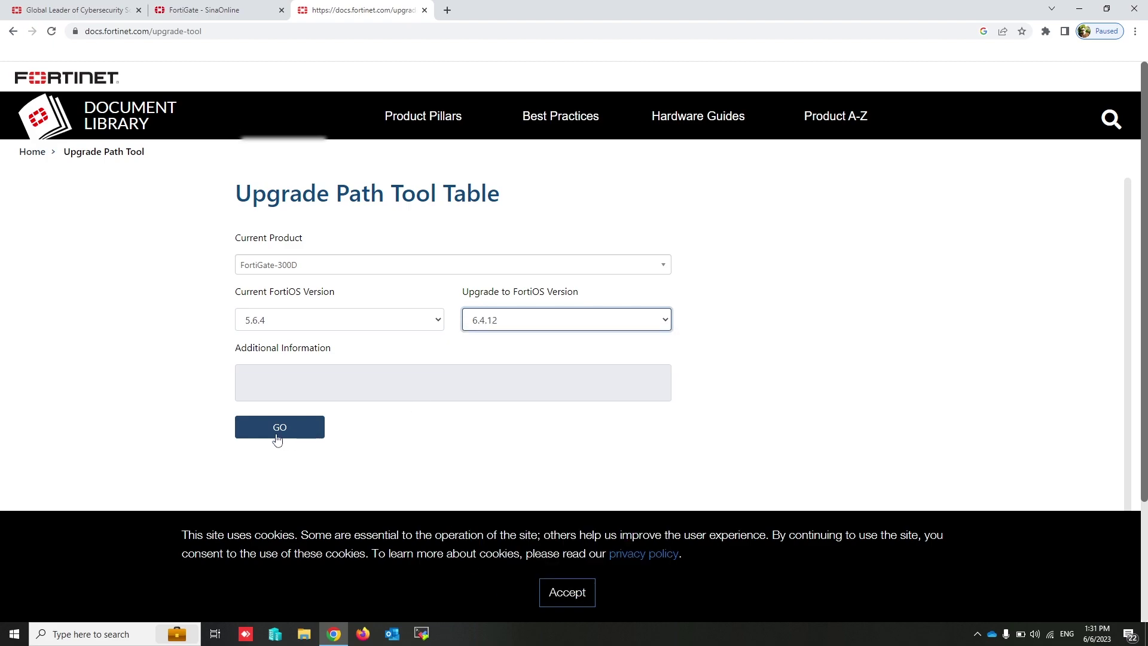
Dismiss the cookie notice, generate the recommended upgrade path and verify the device is on 5.6.4.
left_click(562, 594)
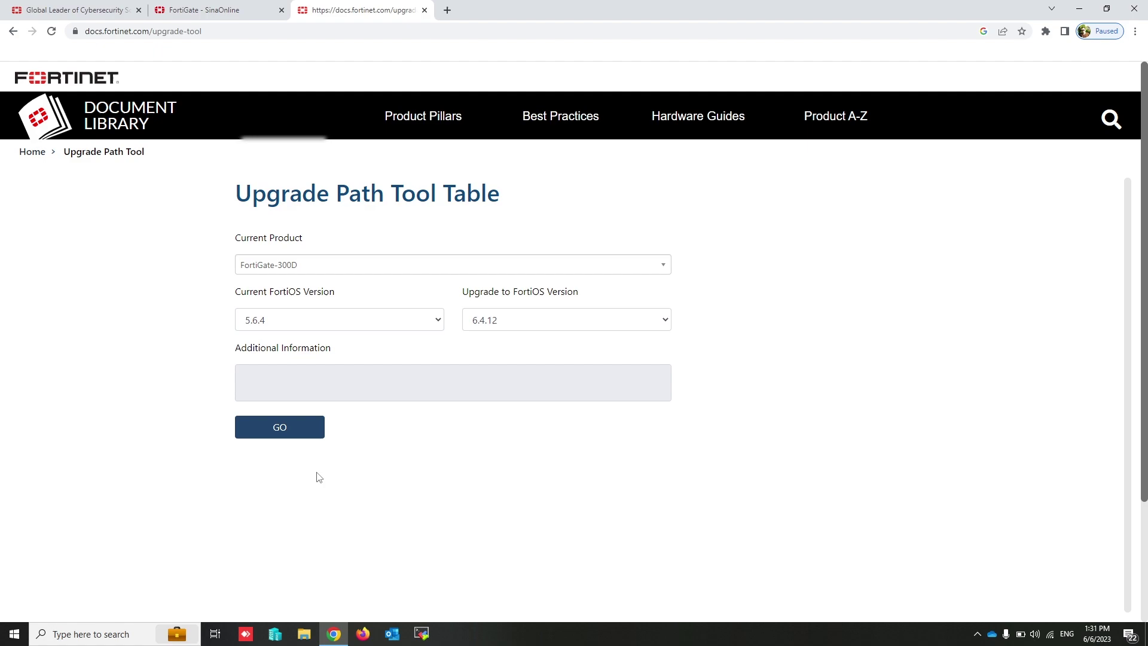
left_click(278, 437)
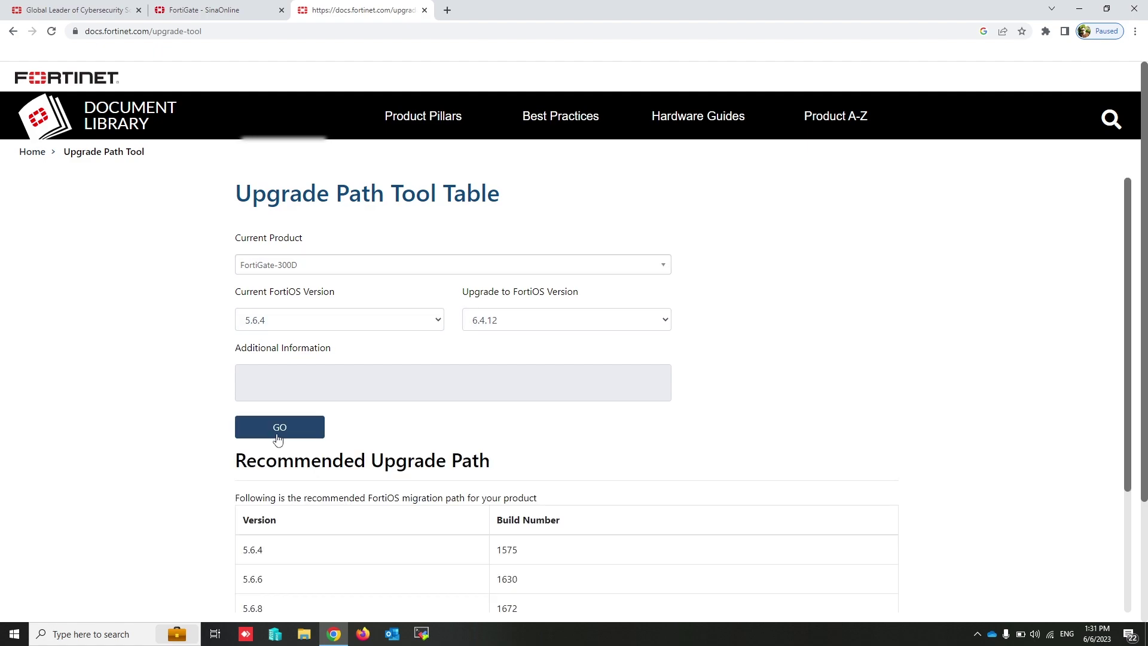
scroll(440, 476, "down", 2)
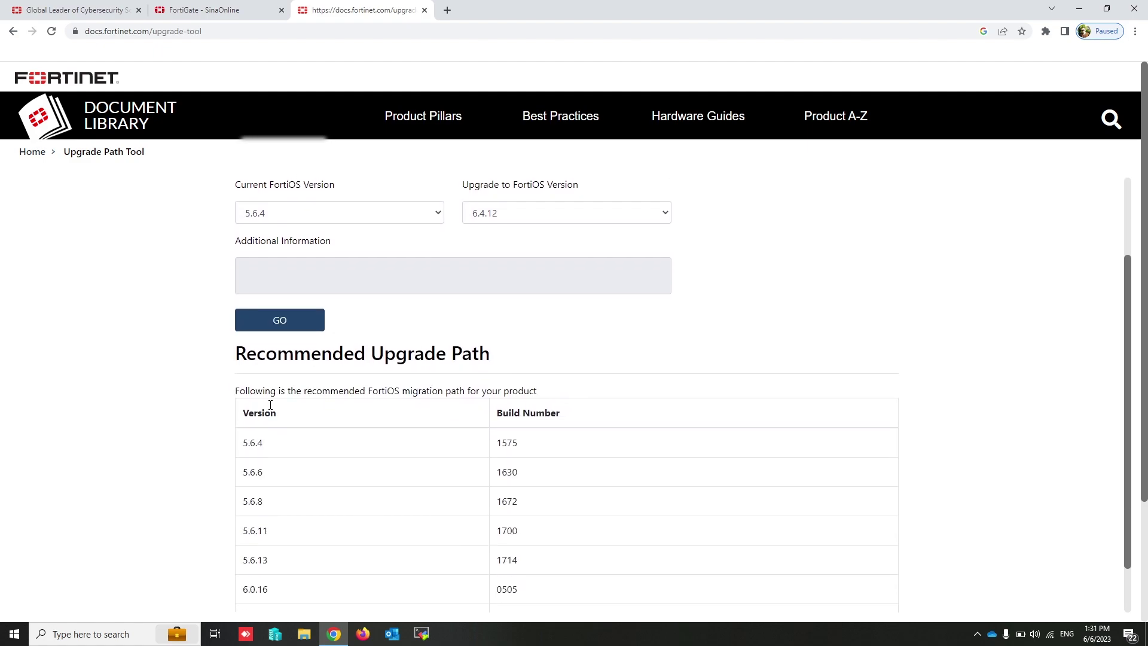
scroll(384, 388, "down", 1)
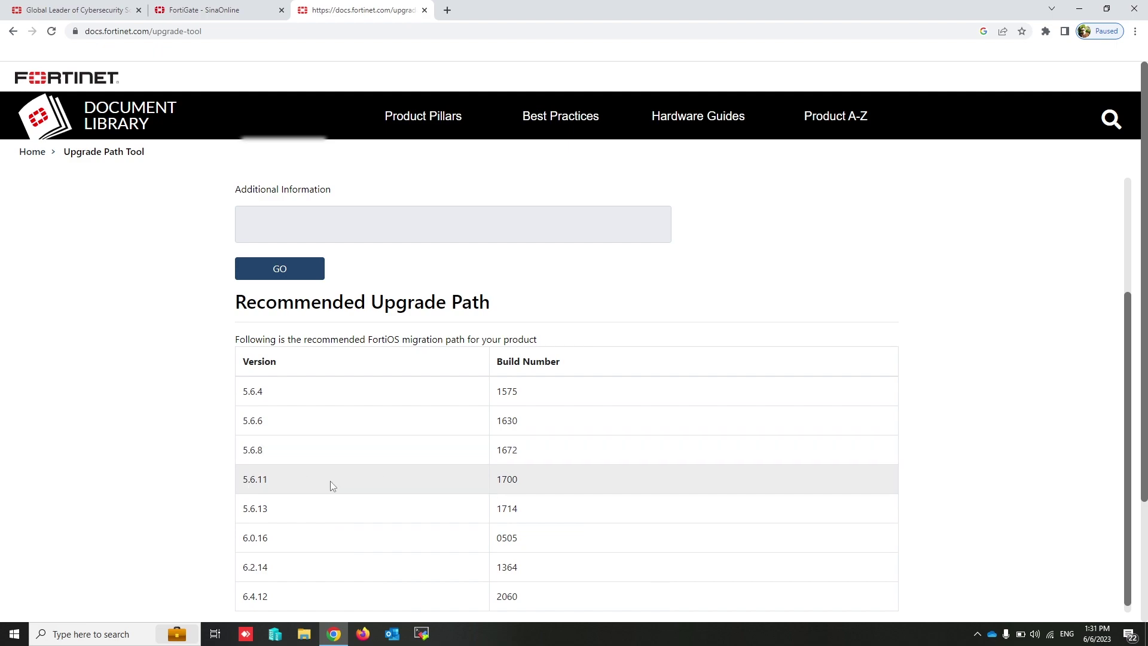
scroll(486, 499, "down", 1)
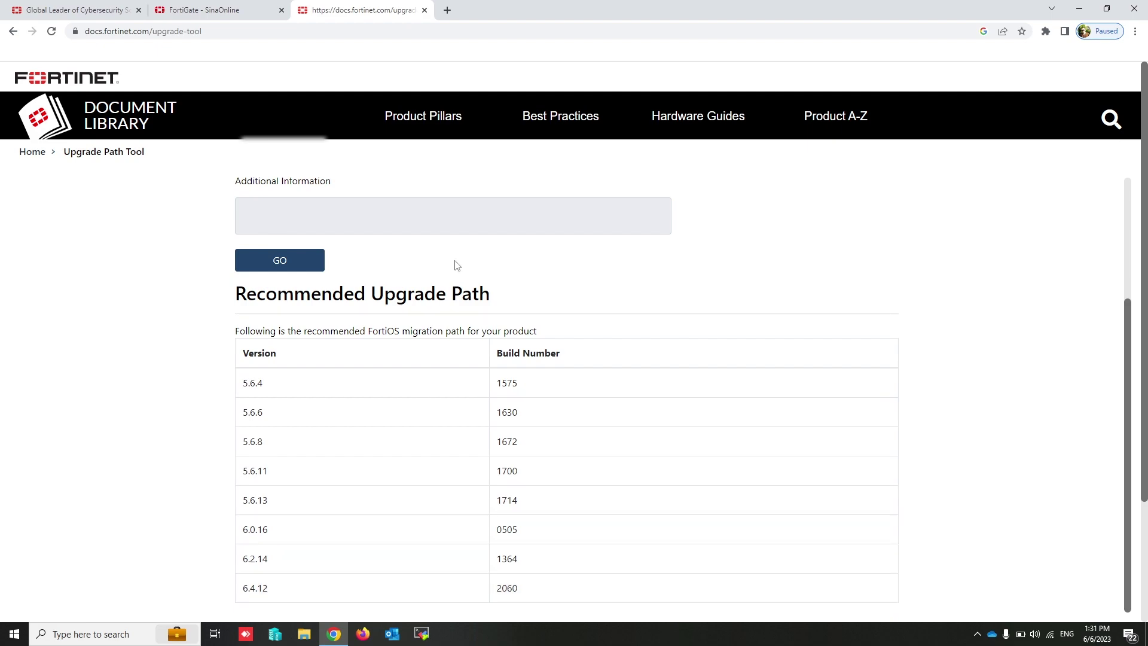
scroll(456, 264, "up", 2)
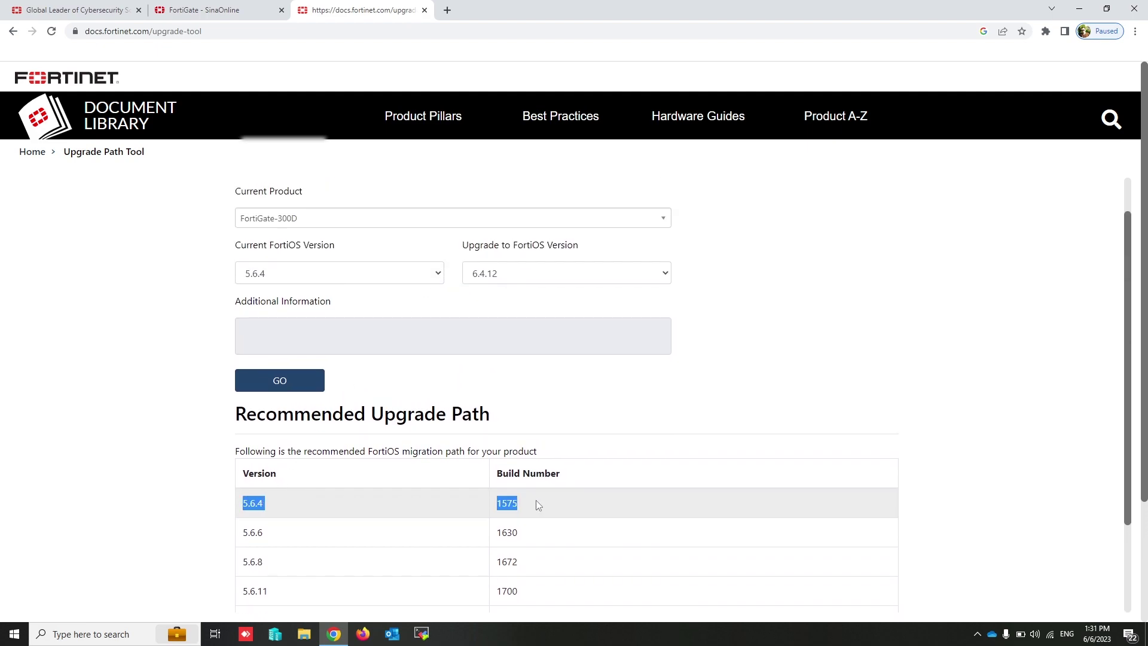
left_click(207, 11)
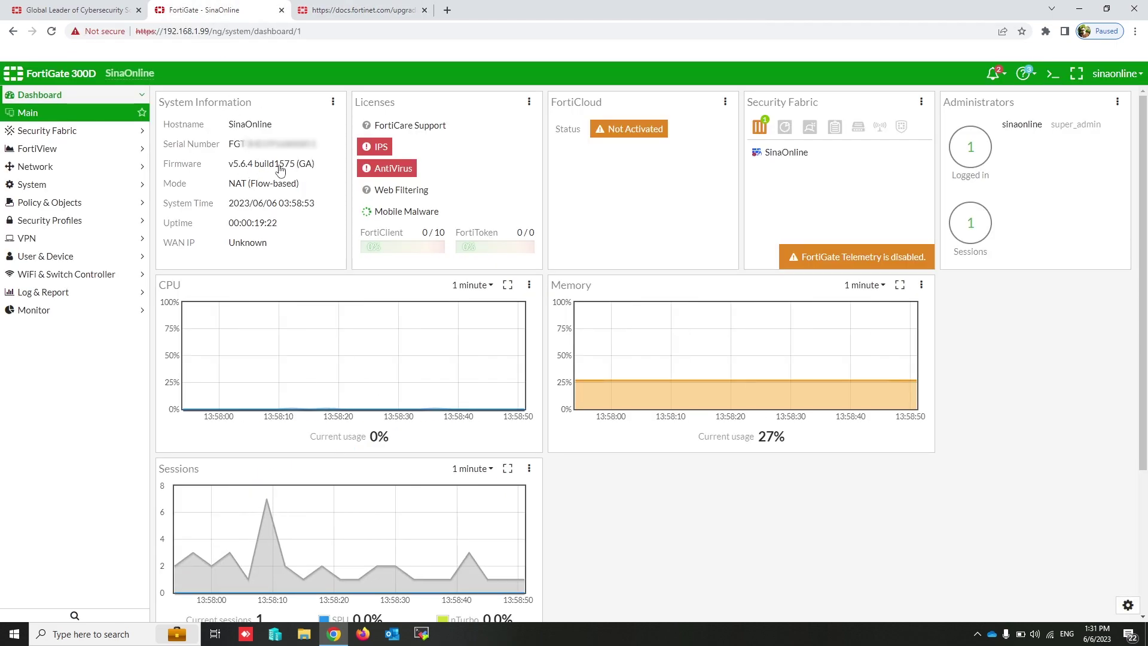
Mark 5.6.6 build 1630 as the next upgrade step and go to the Fortinet homepage.
left_click(354, 11)
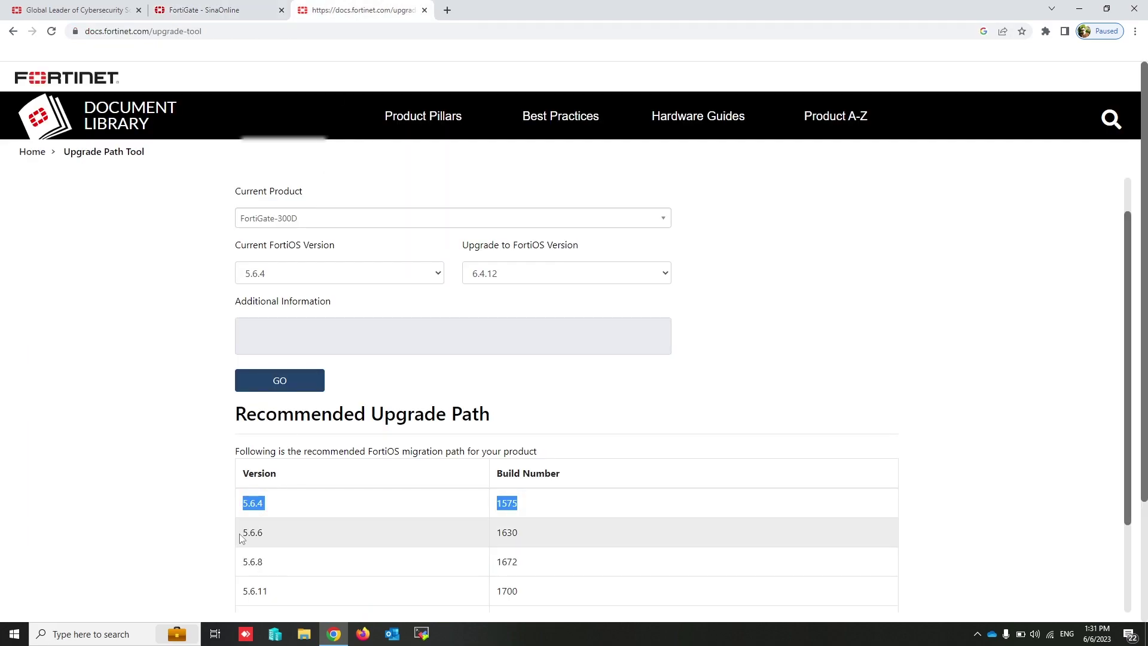
left_click_drag(241, 538, 525, 543)
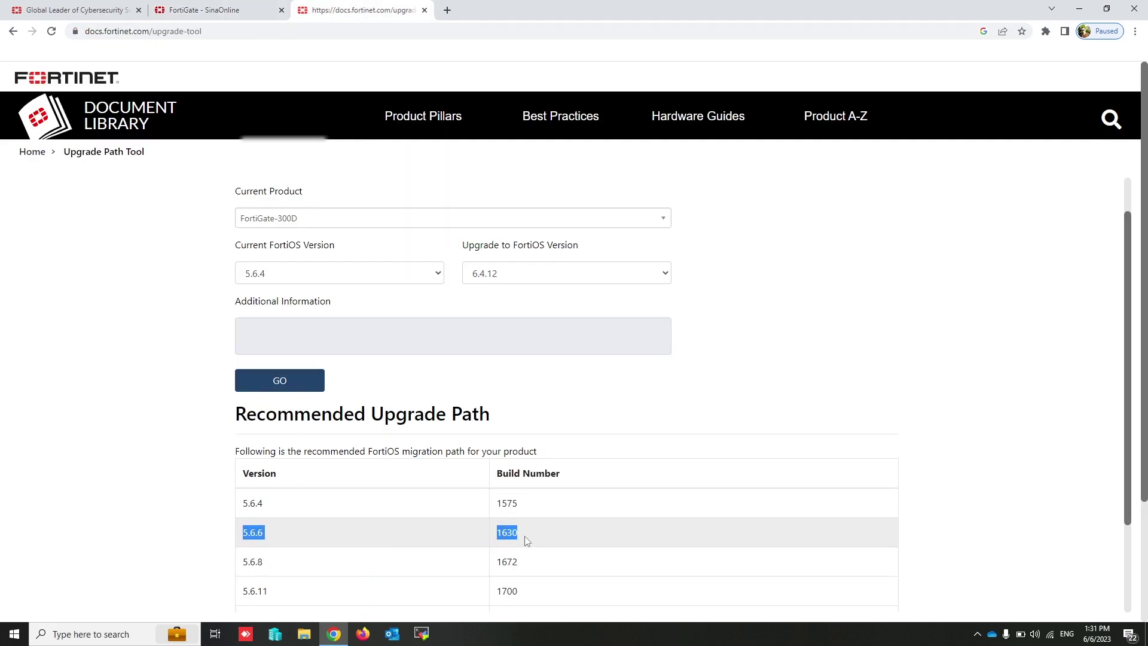
left_click(72, 9)
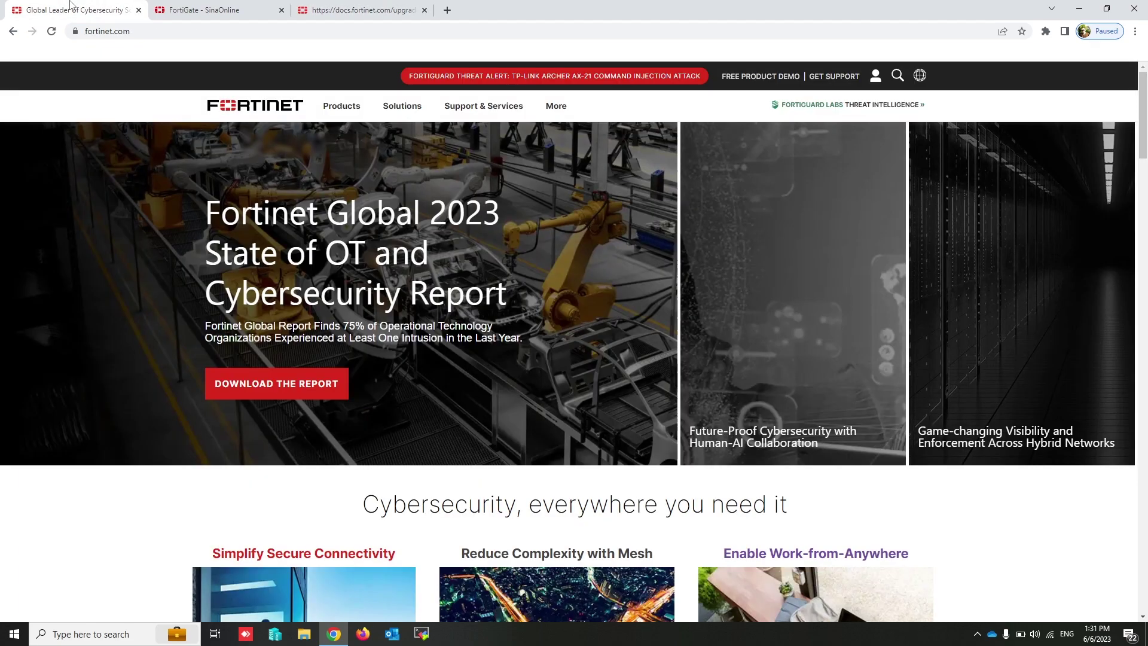
Sign in to the FortiCloud support portal from fortinet.com.
left_click(875, 76)
left_click(762, 436)
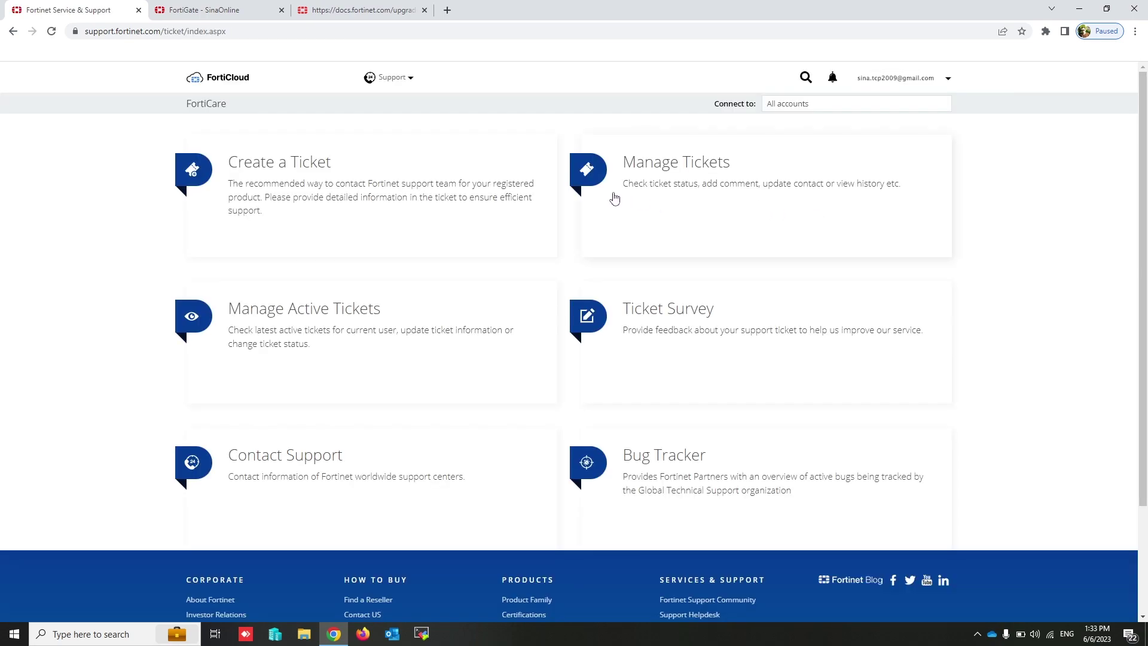
Navigate Firmware Download to the FortiGate v5.00 / 5.6 / 5.6.6 folder.
left_click(388, 81)
left_click(354, 140)
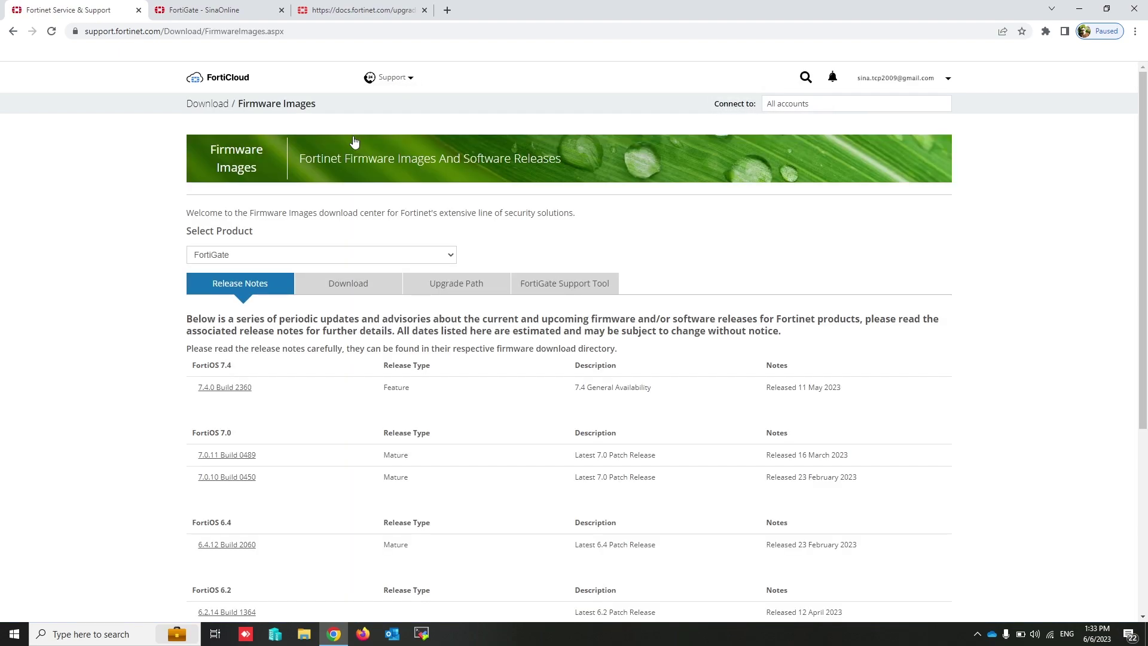
left_click(346, 286)
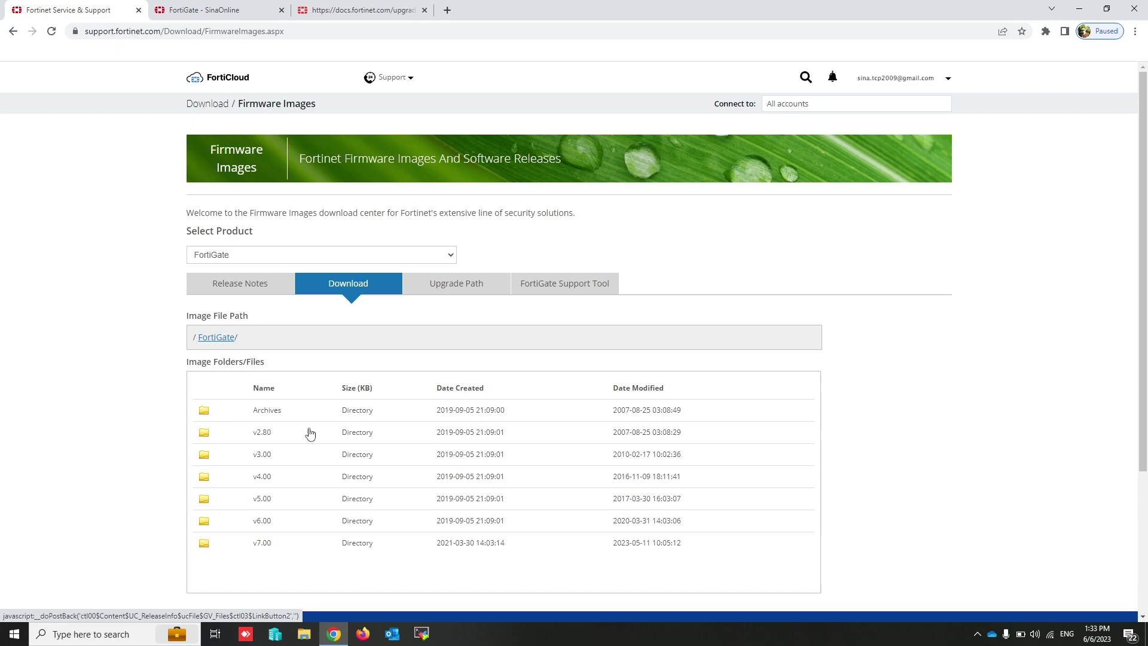
left_click(264, 524)
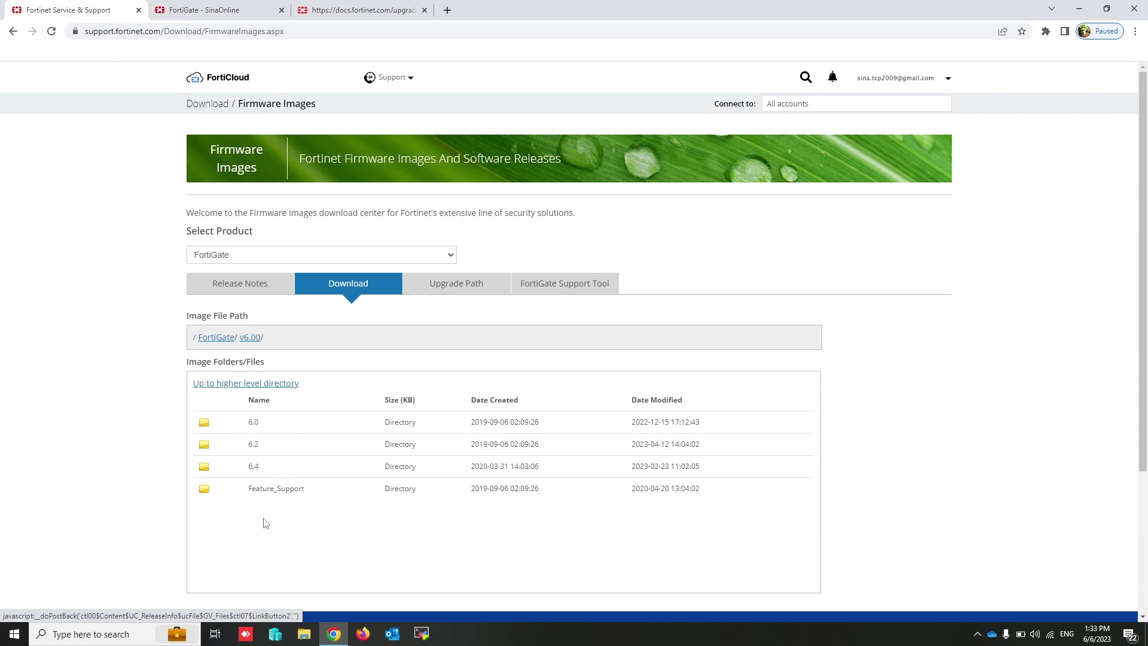
left_click(222, 342)
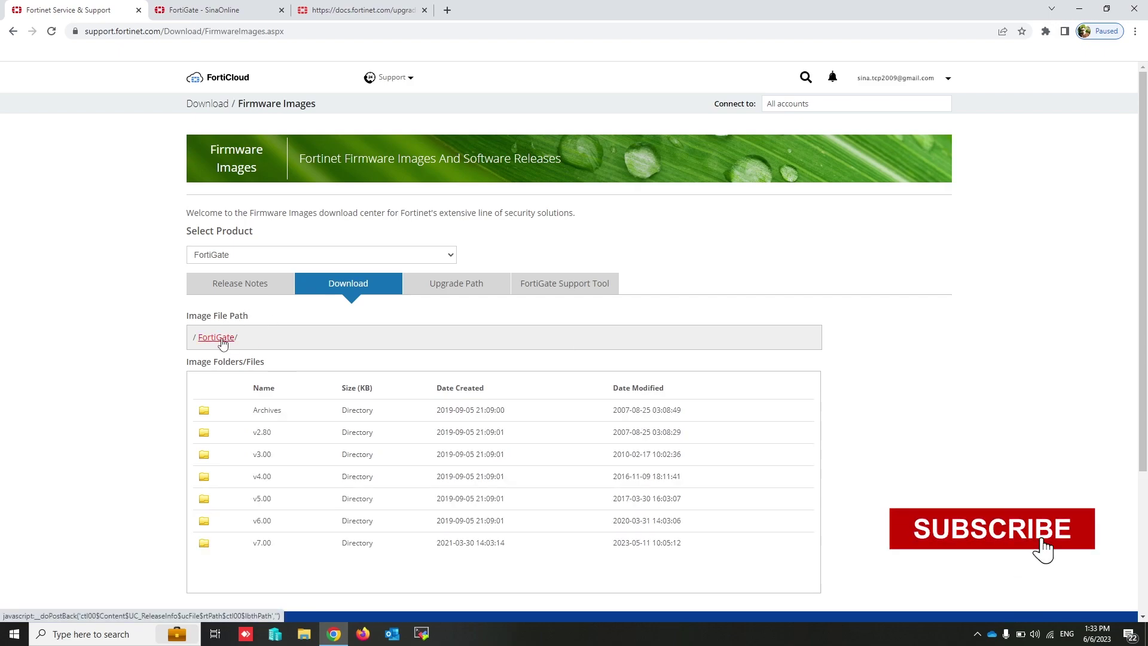
left_click(263, 503)
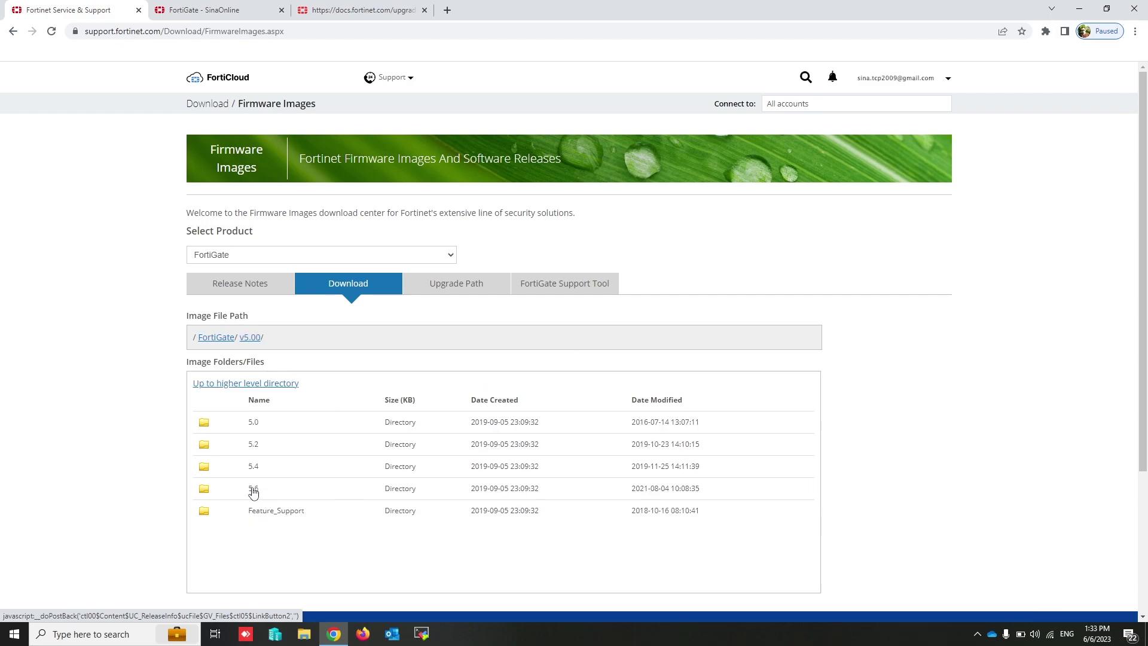
left_click(254, 491)
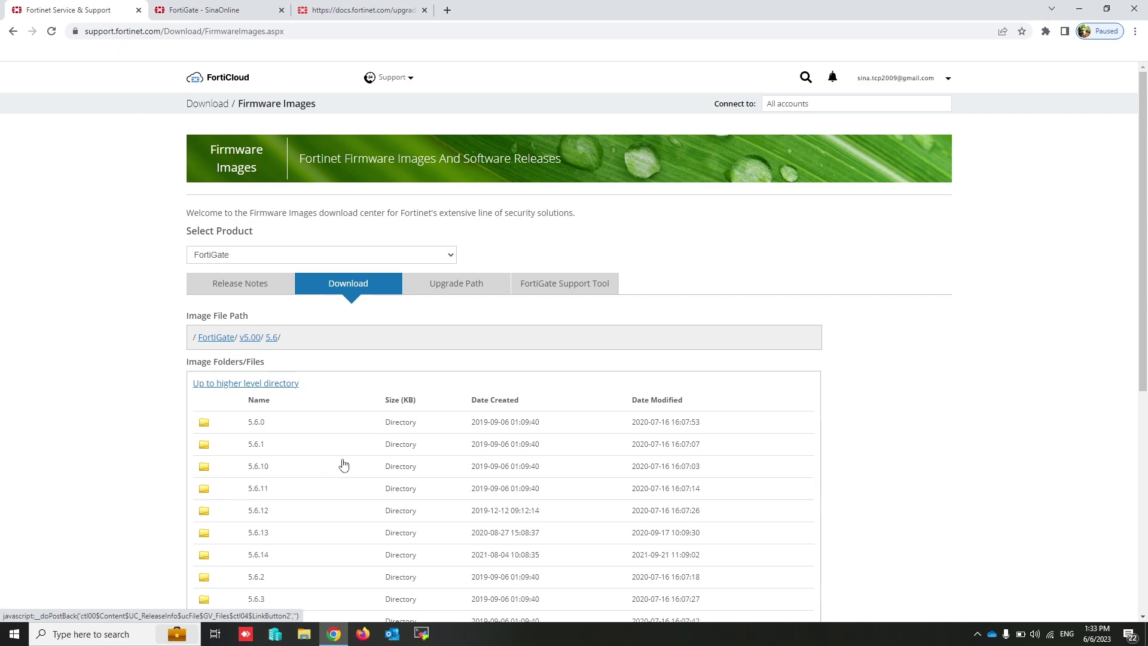
scroll(350, 467, "down", 1)
scroll(350, 467, "down", 1)
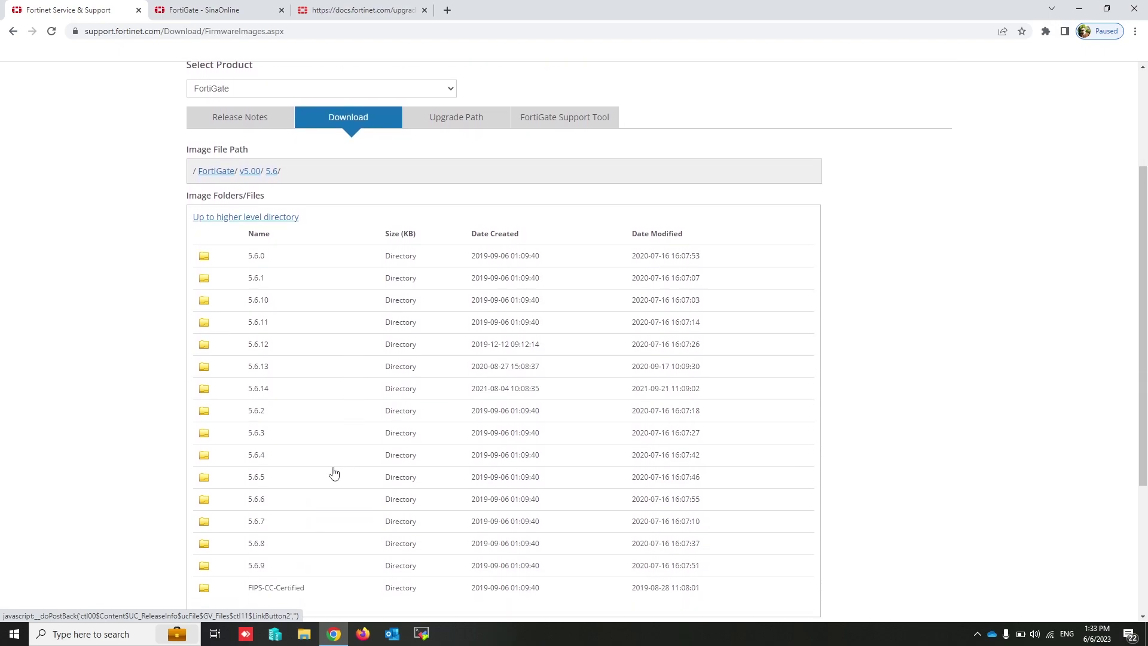
left_click(257, 505)
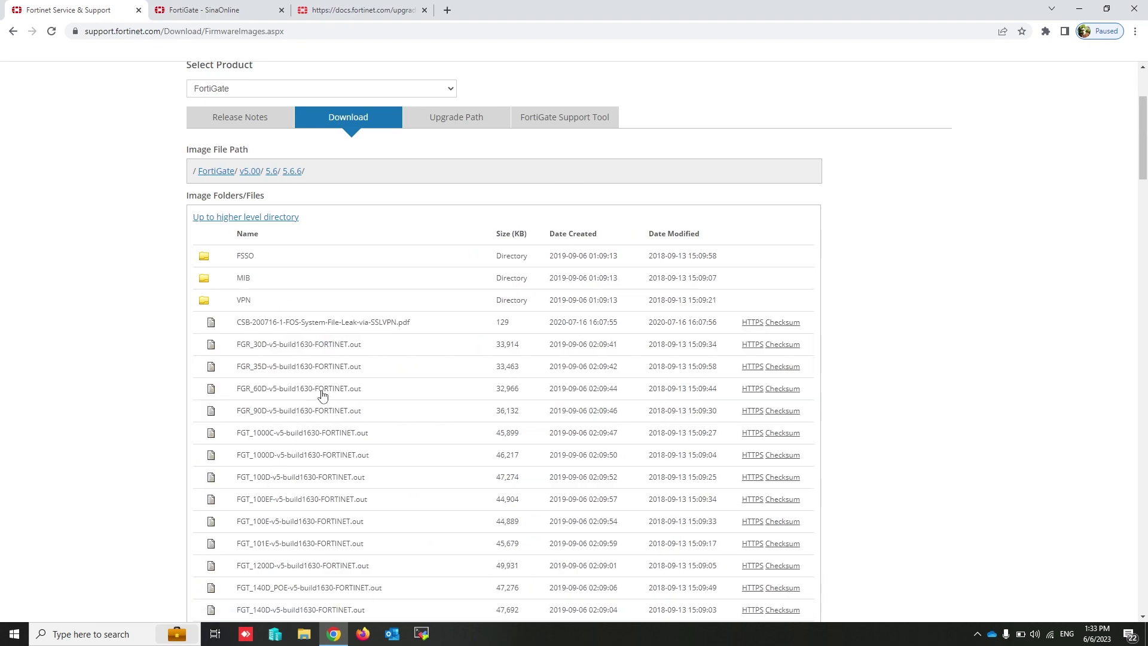
Recheck the path, find the 300D entry and download the FGT_300D build 1630 image.
left_click(368, 10)
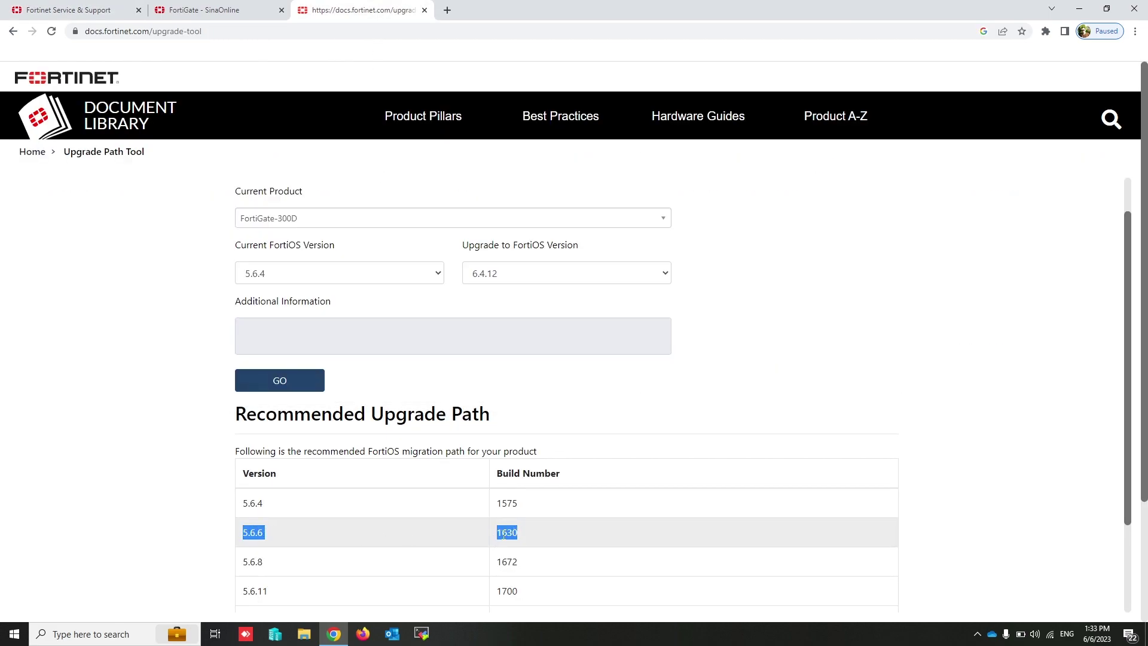
left_click(75, 14)
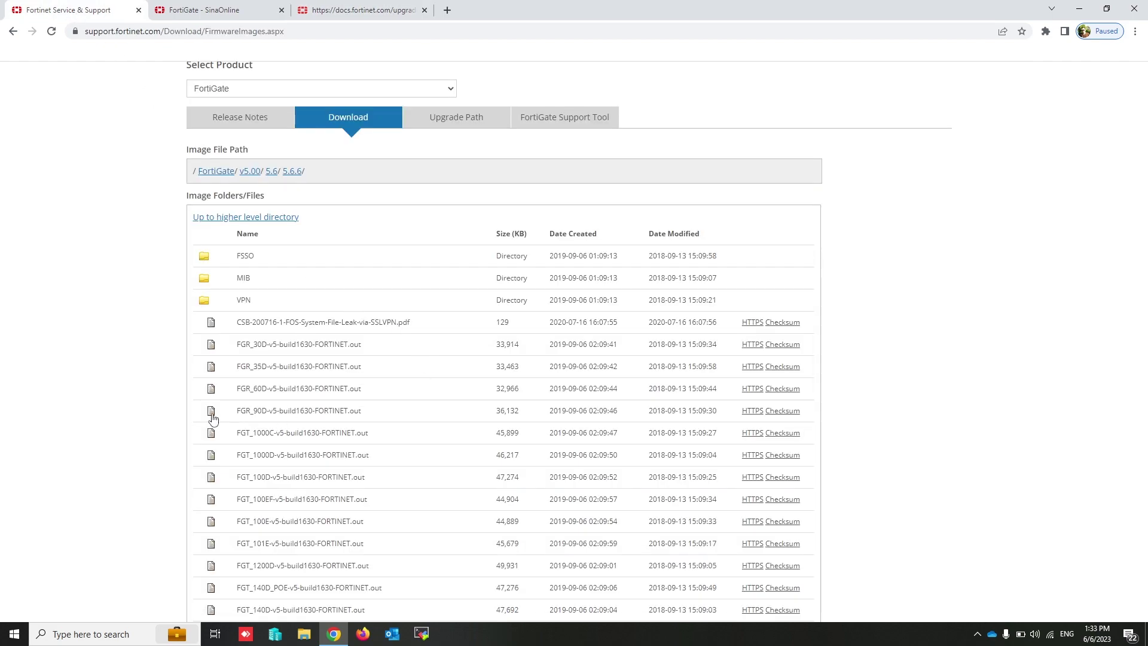
scroll(213, 418, "down", 2)
key("ctrl+f")
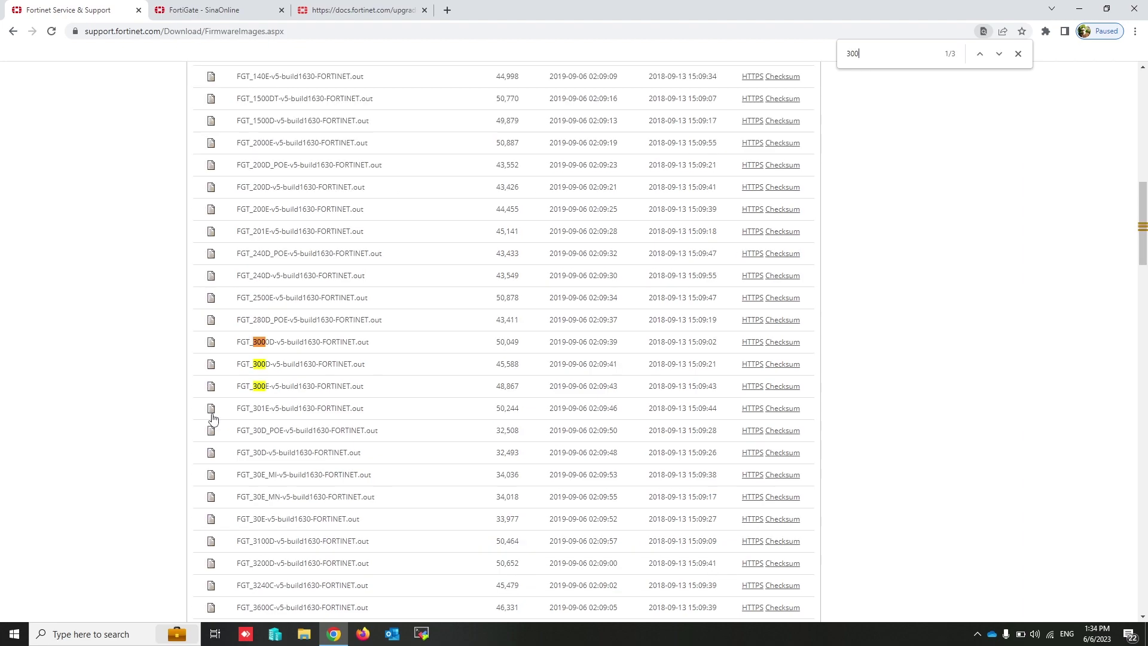
type("0")
left_click(753, 370)
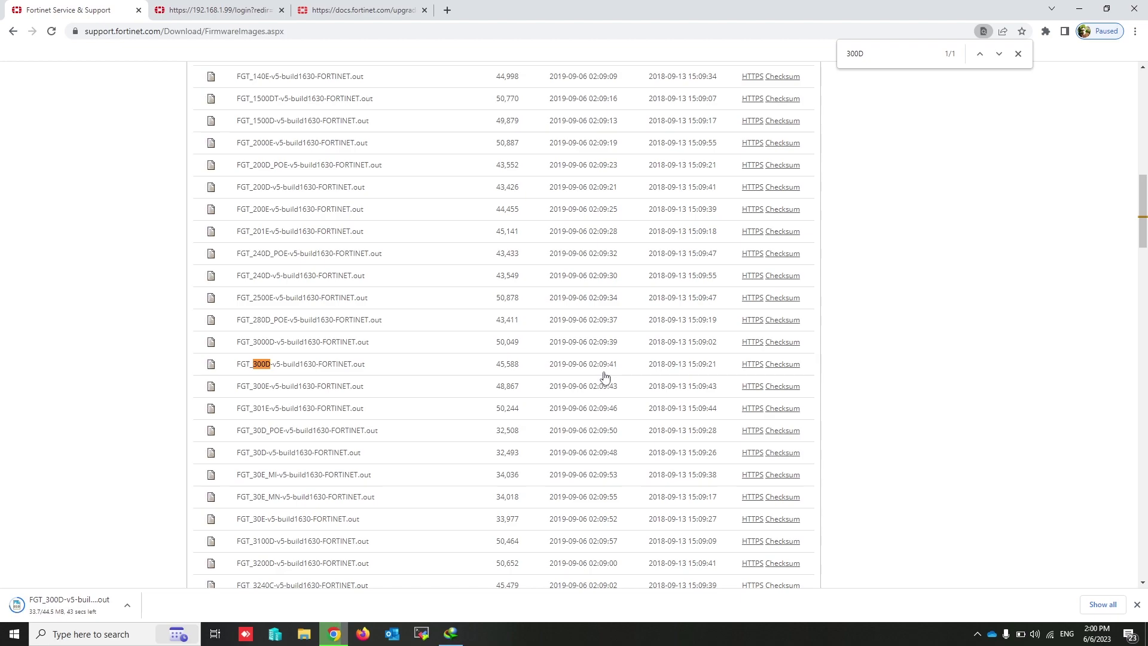
Log back in to the FortiGate and postpone the disk check.
left_click(218, 10)
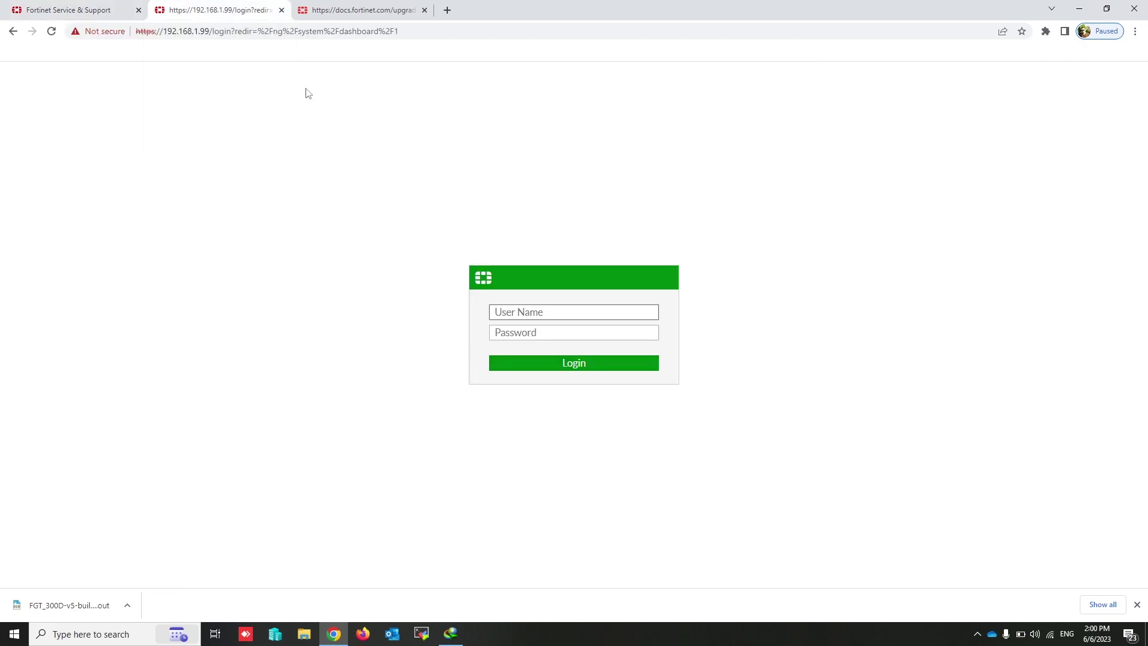
type("sinaonline")
key("Tab")
type("••")
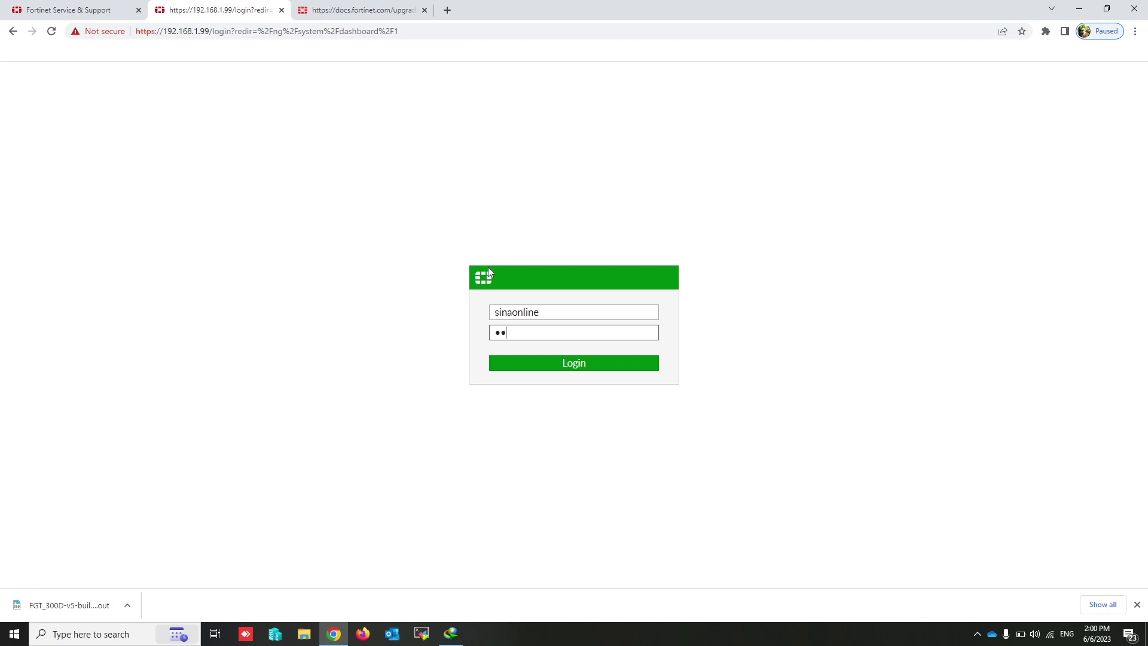
type("•••••••••")
type("••")
key("Return")
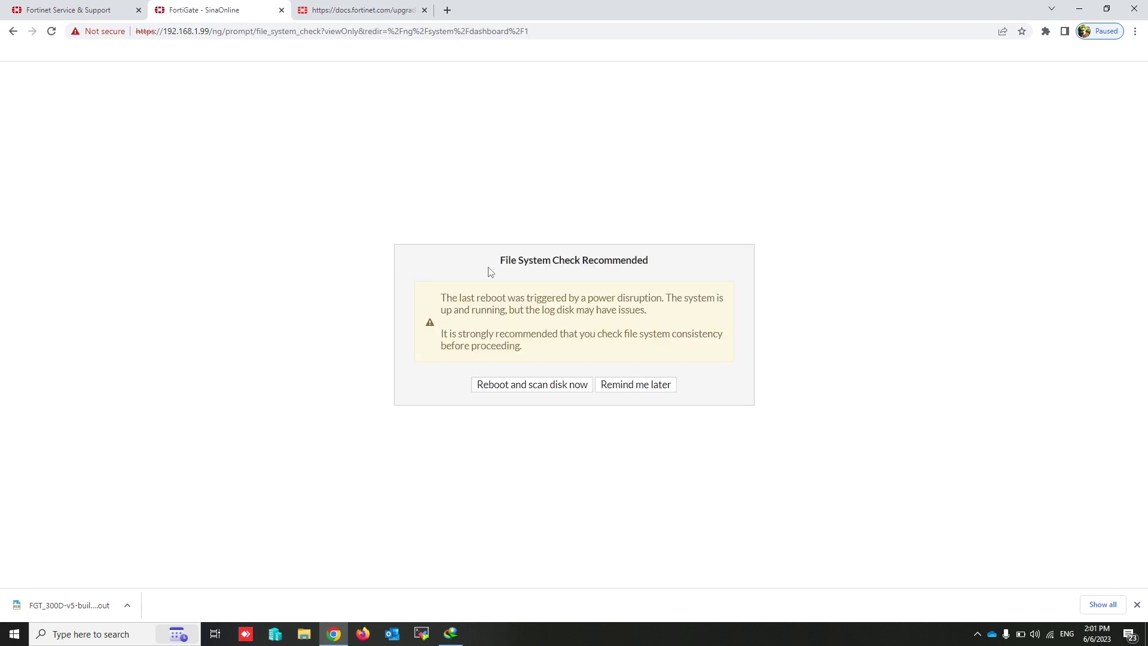
left_click(633, 384)
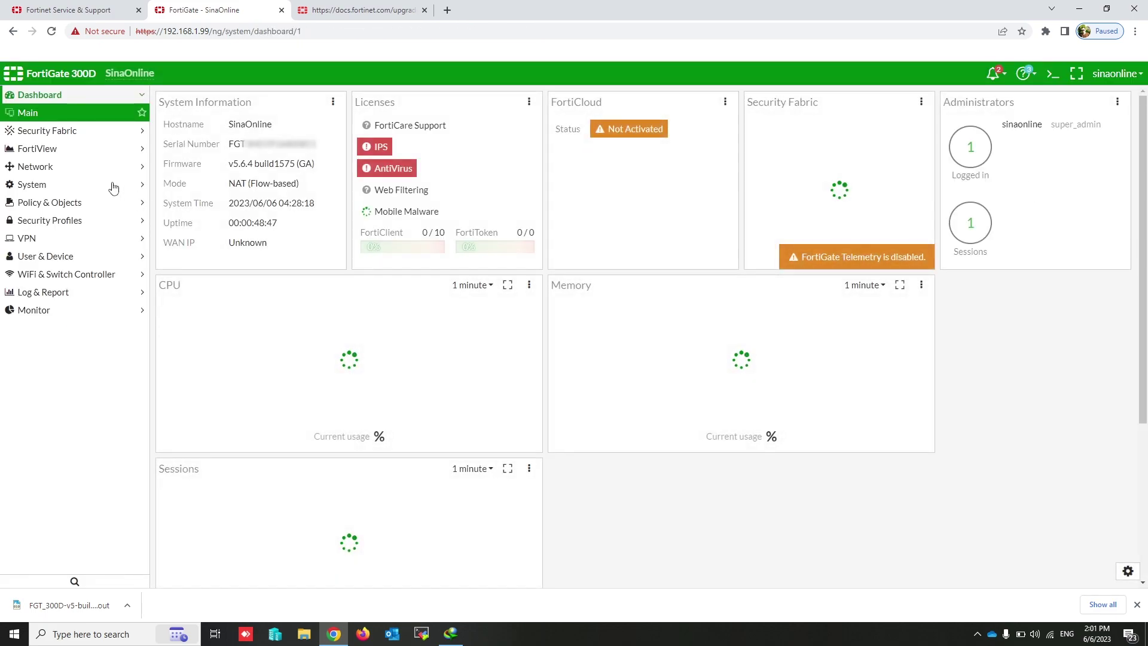
Go to System > Firmware to view the current v5.6.4 build1575.
left_click(62, 185)
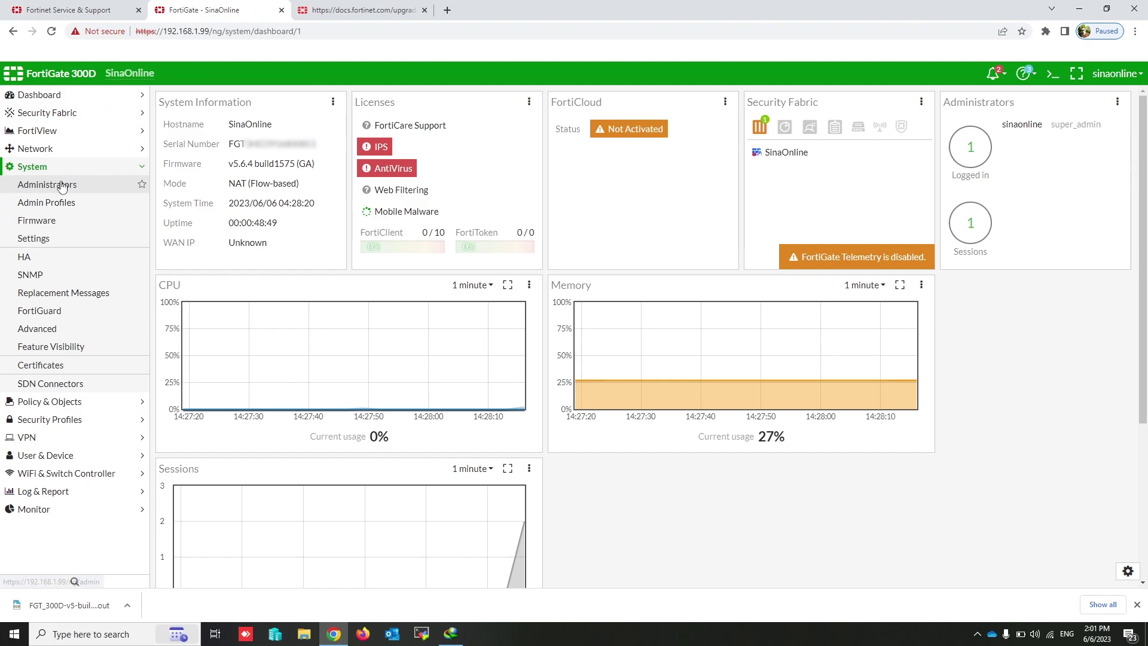
left_click(61, 224)
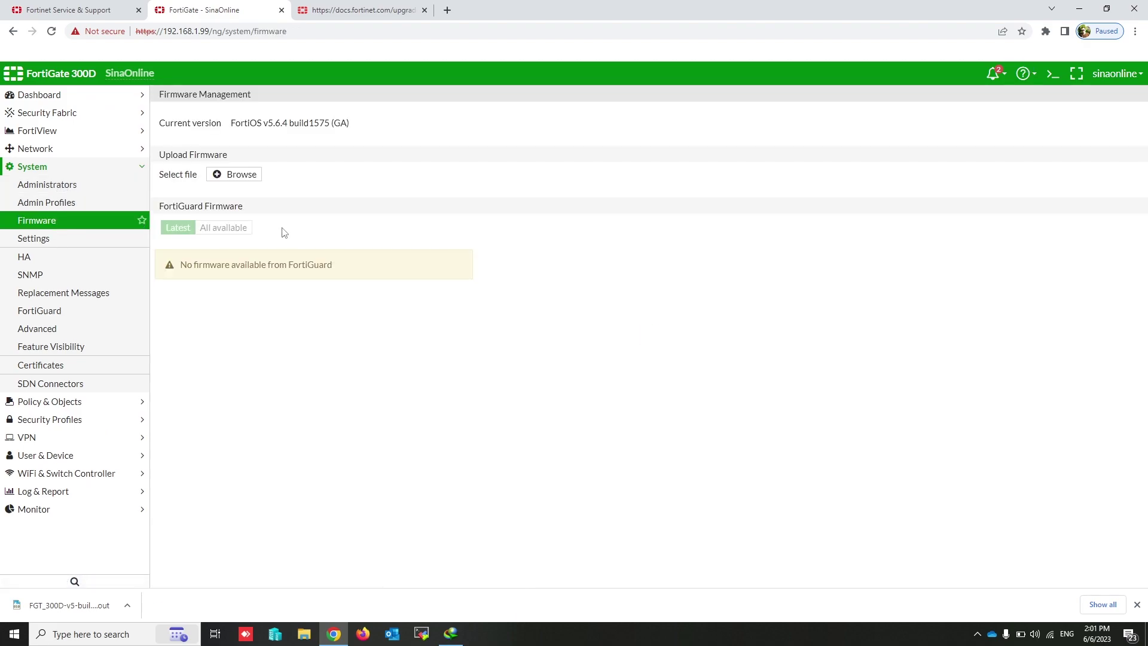
Upload the downloaded FortiGate 300D build 1630 firmware file from Downloads.
left_click(235, 176)
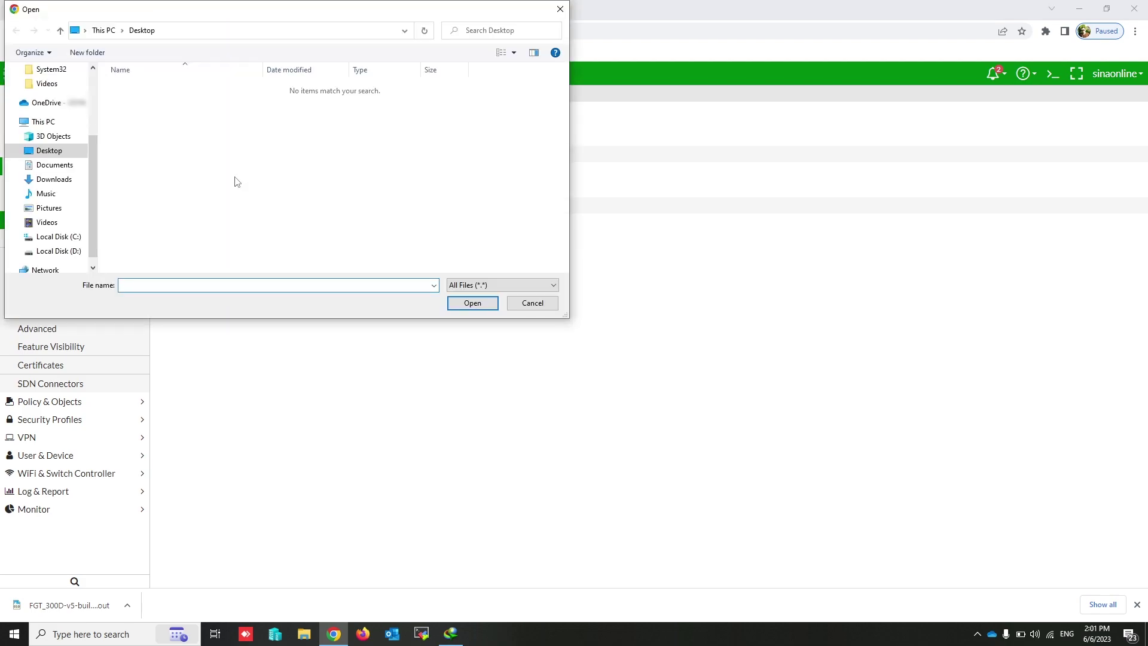
left_click(61, 183)
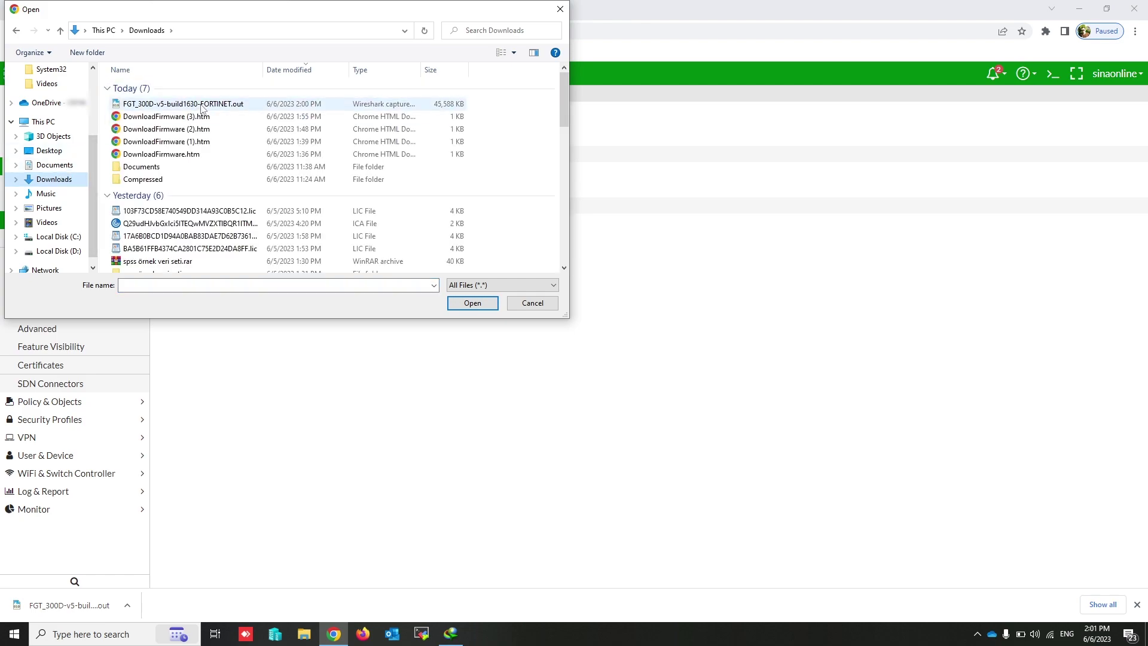
double_click(203, 110)
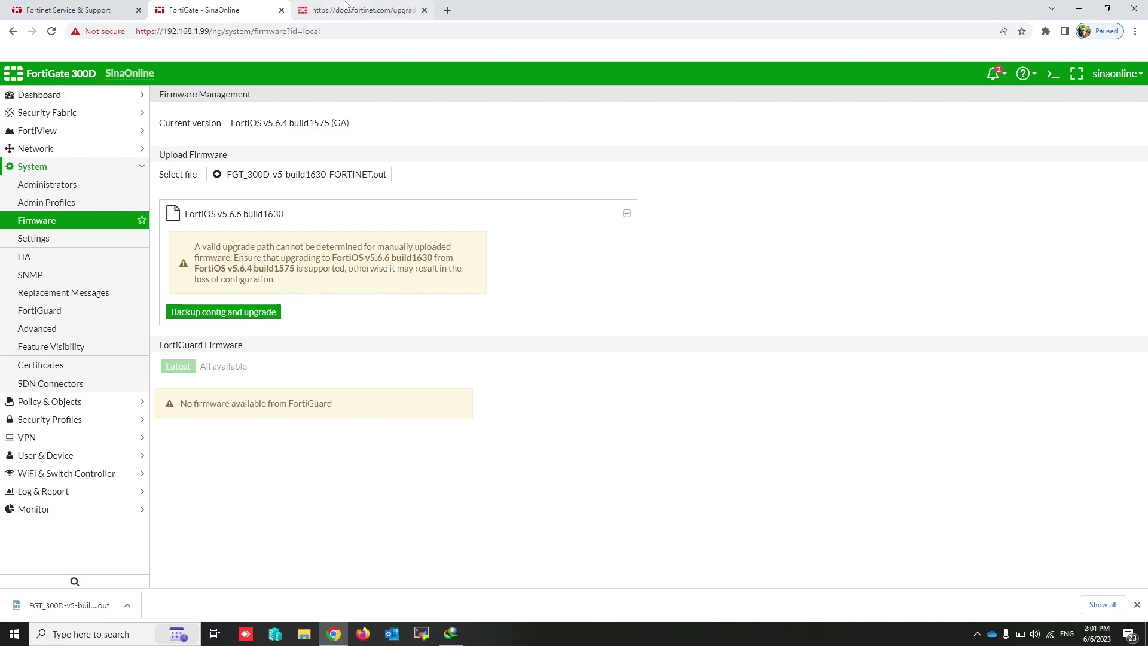
Back up the config and confirm the reboot to upgrade to v5.6.6 build1630.
left_click(344, 8)
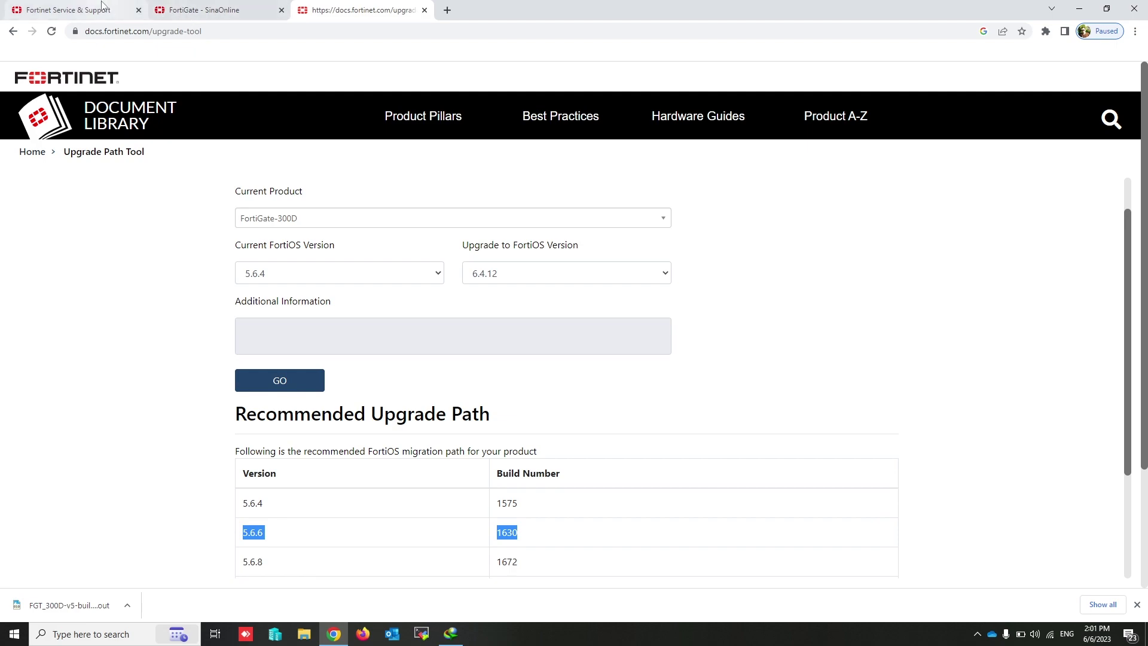
left_click(220, 9)
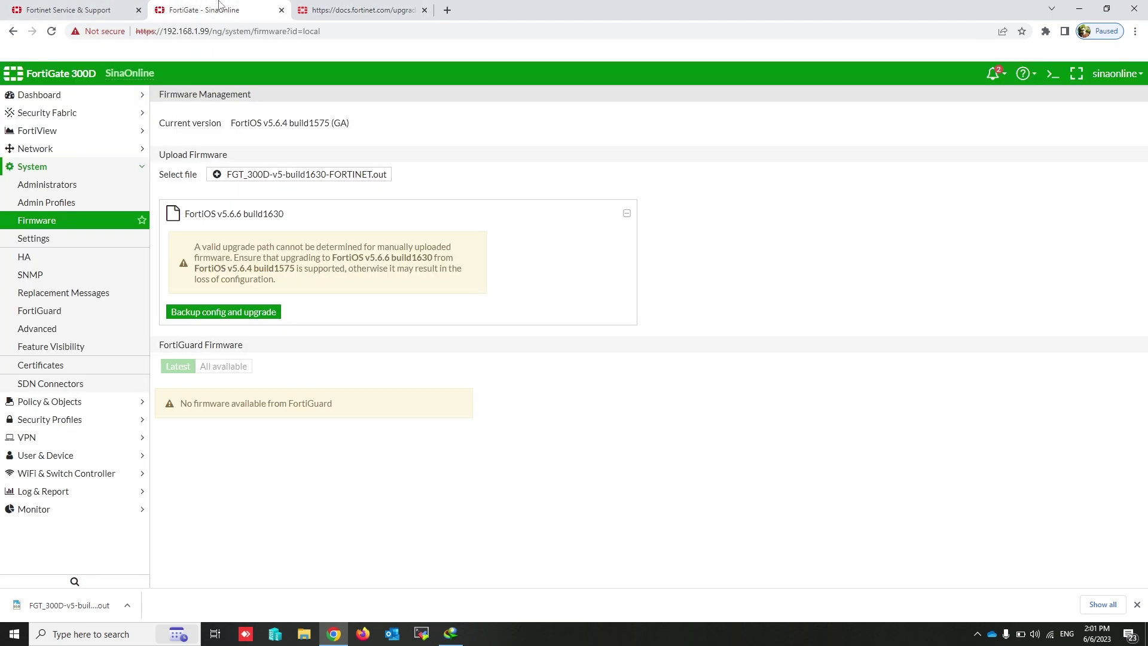
left_click(220, 315)
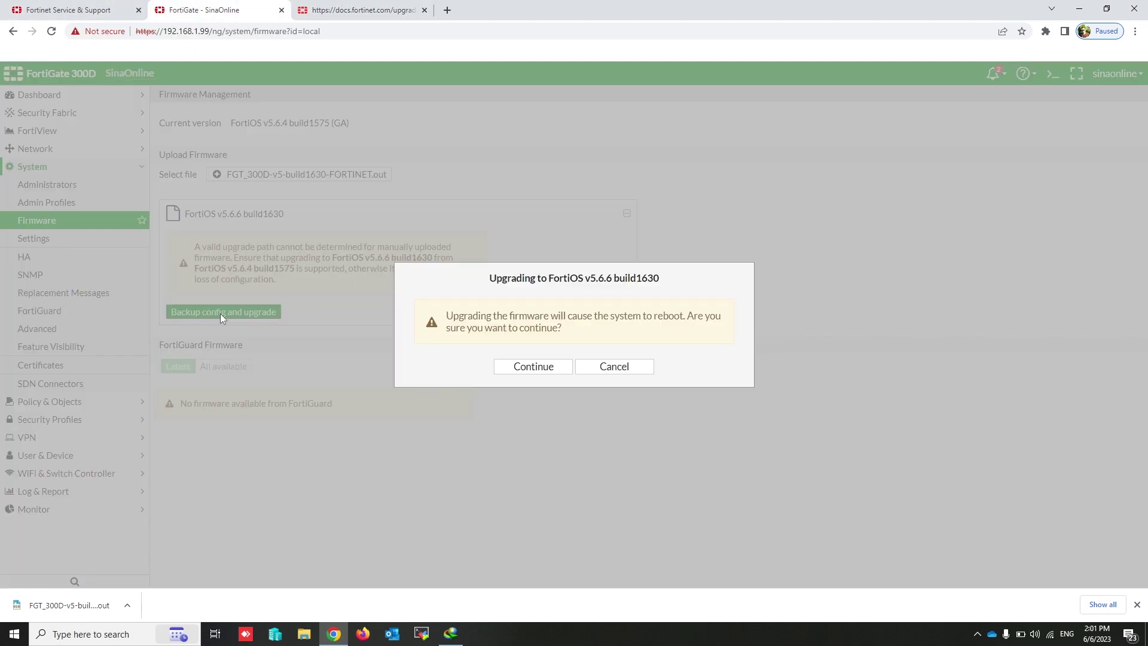
left_click(527, 369)
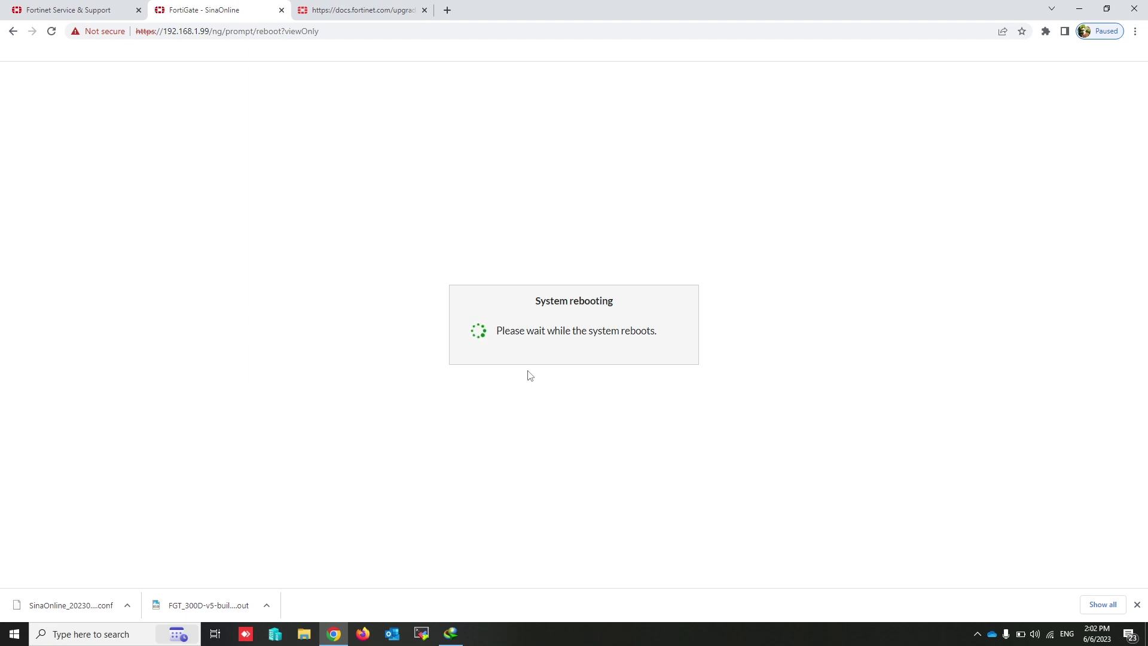
Mark 5.6.8 as the next path step and browse the support site to the 5.6 / 5.6.8 folder.
left_click(358, 10)
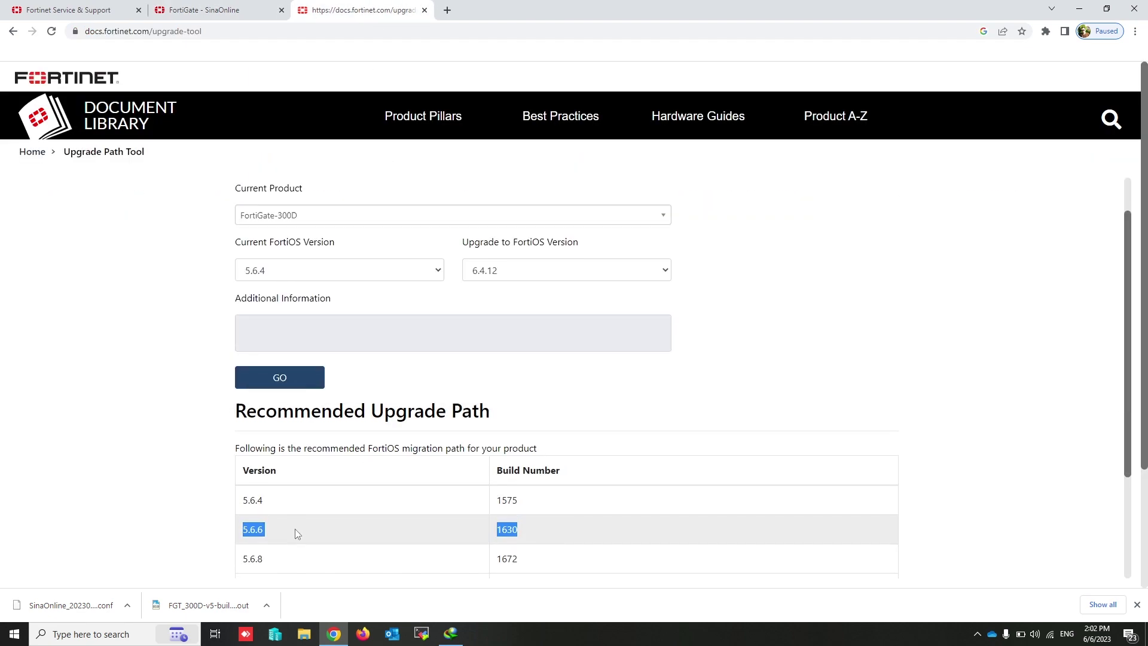
scroll(295, 530, "down", 1)
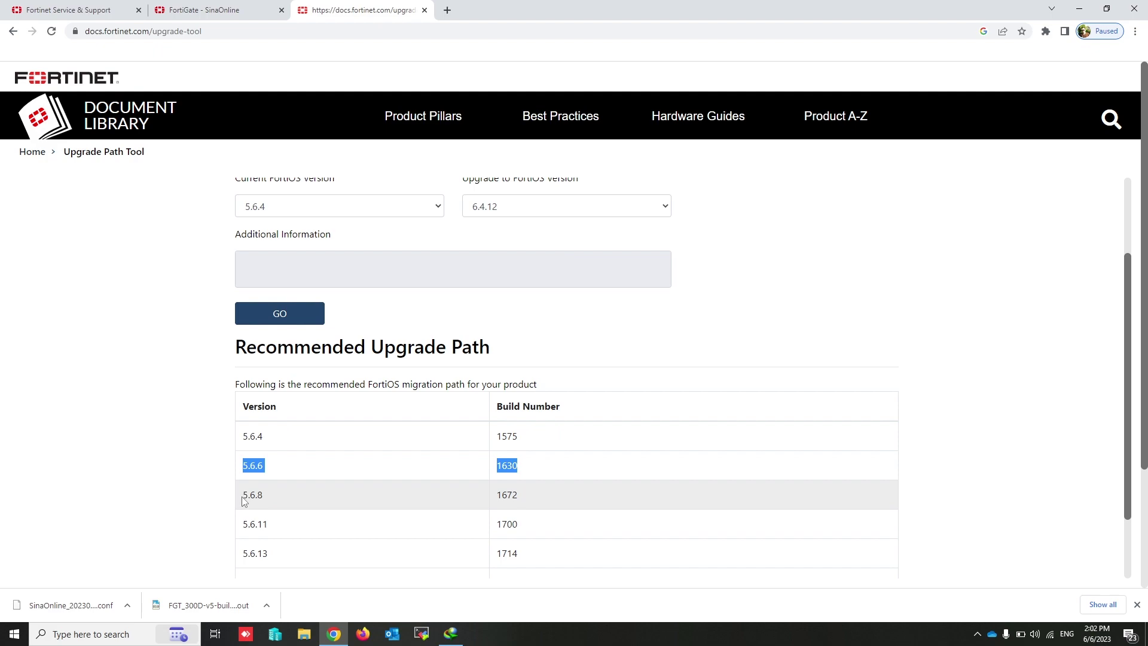
left_click_drag(242, 496, 527, 495)
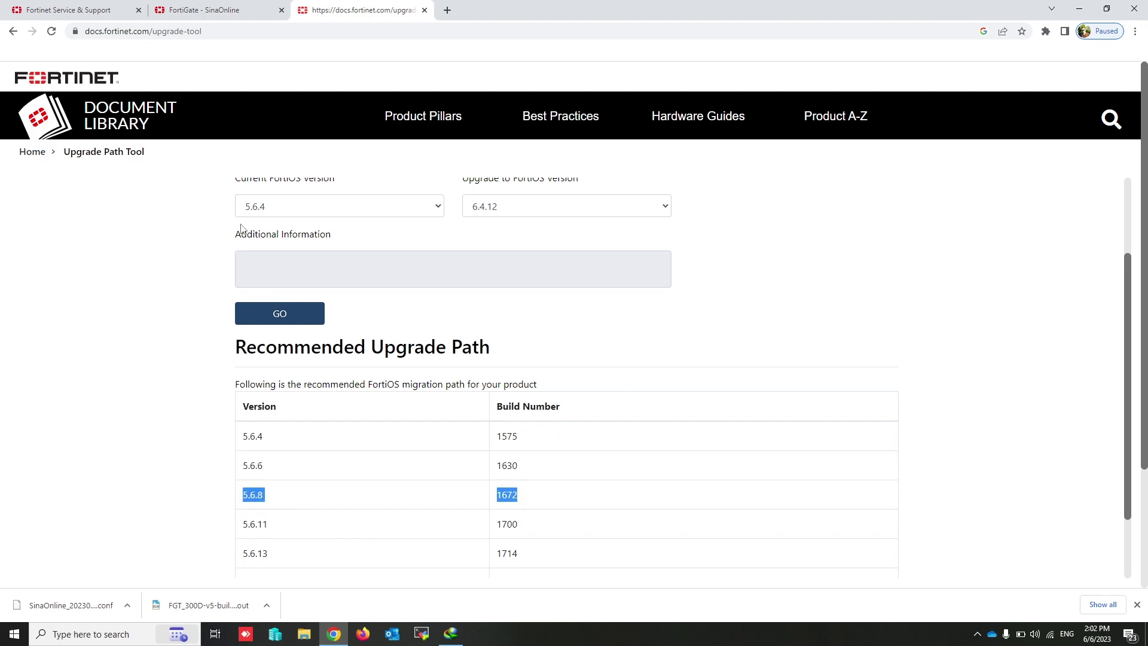
left_click(92, 13)
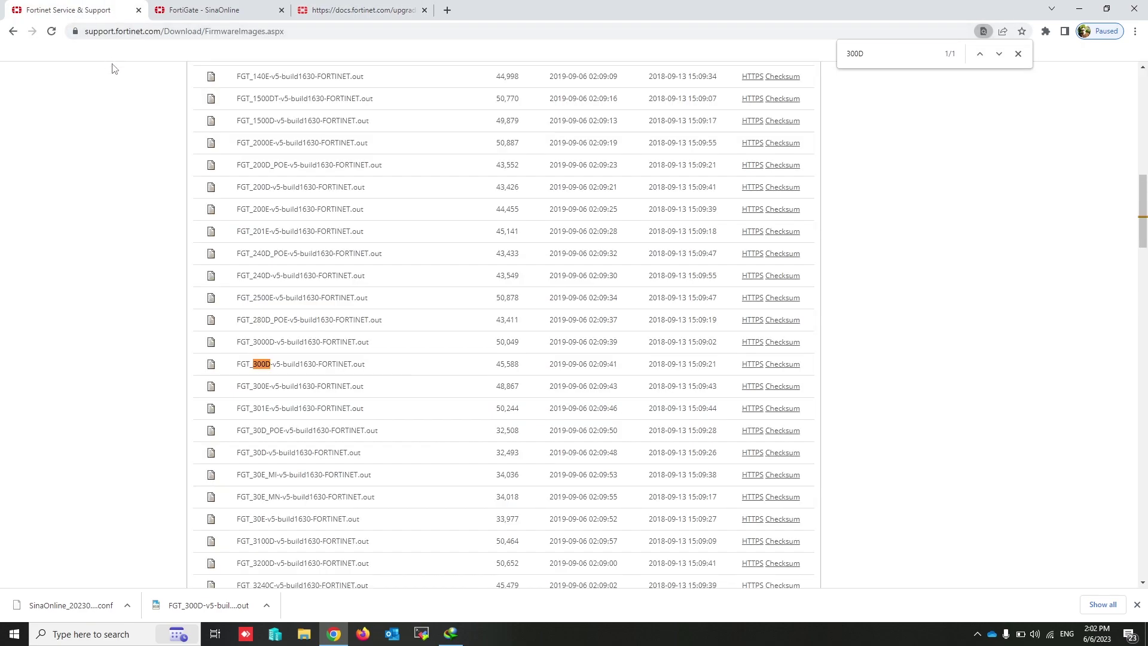
scroll(137, 123, "up", 10)
scroll(137, 123, "up", 3)
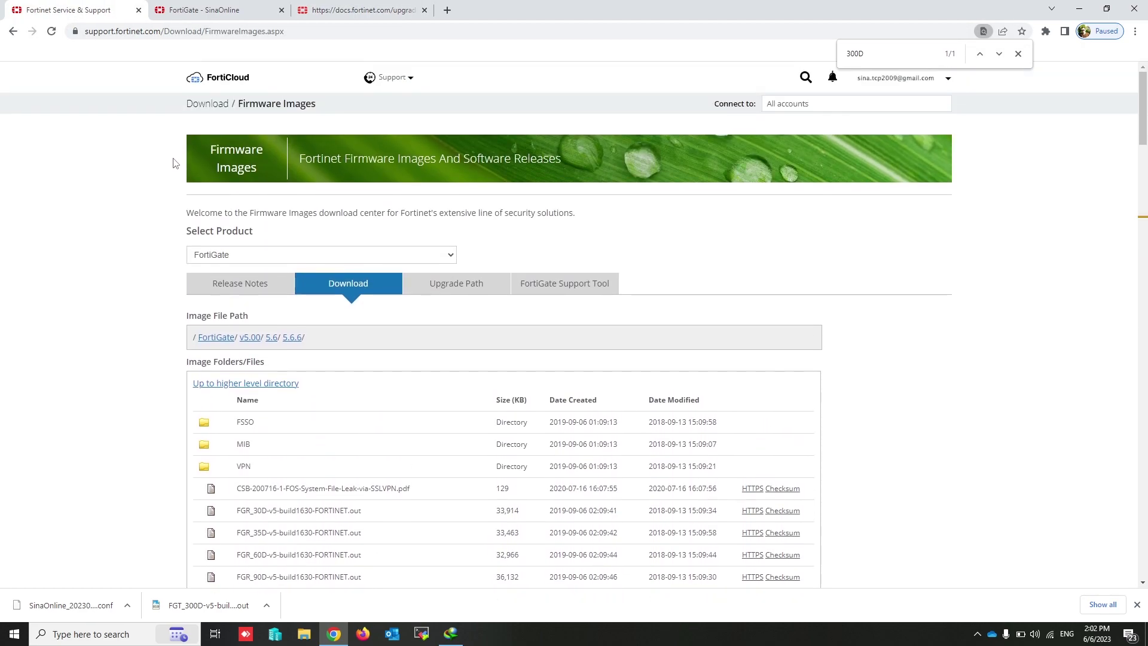
left_click(271, 338)
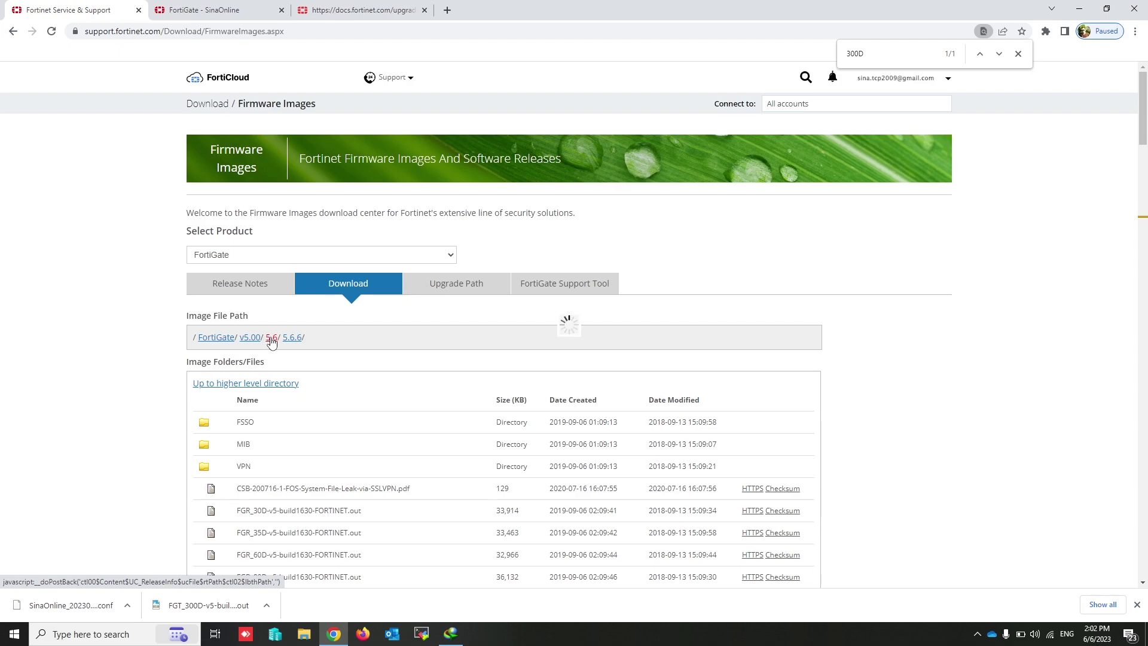
scroll(308, 479, "down", 1)
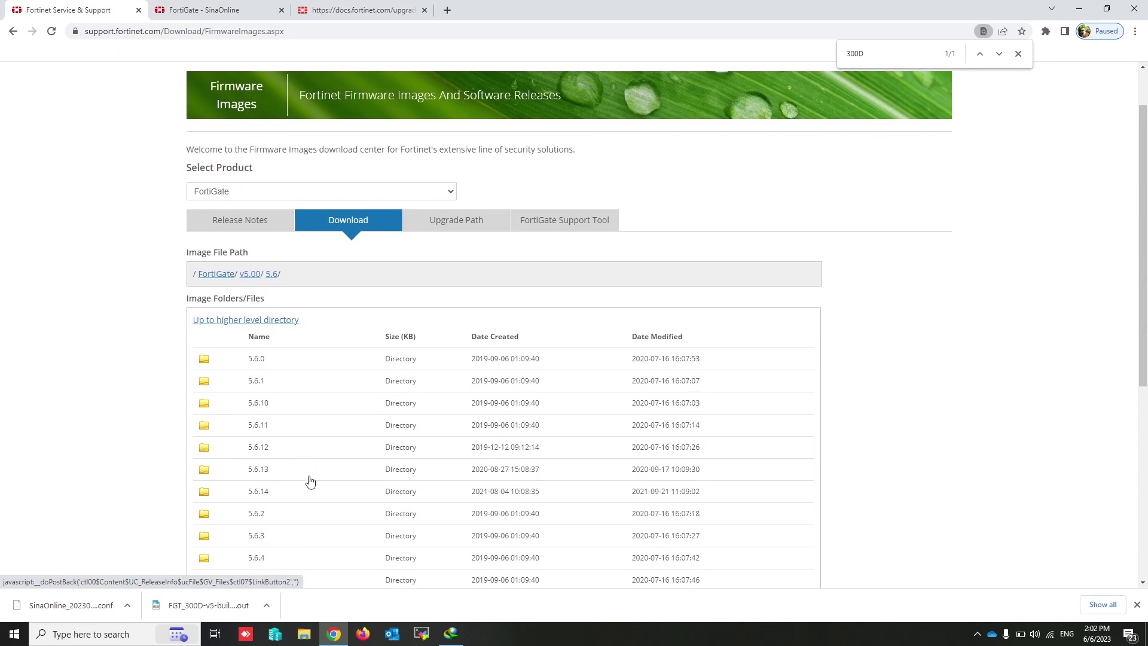
scroll(310, 482, "down", 2)
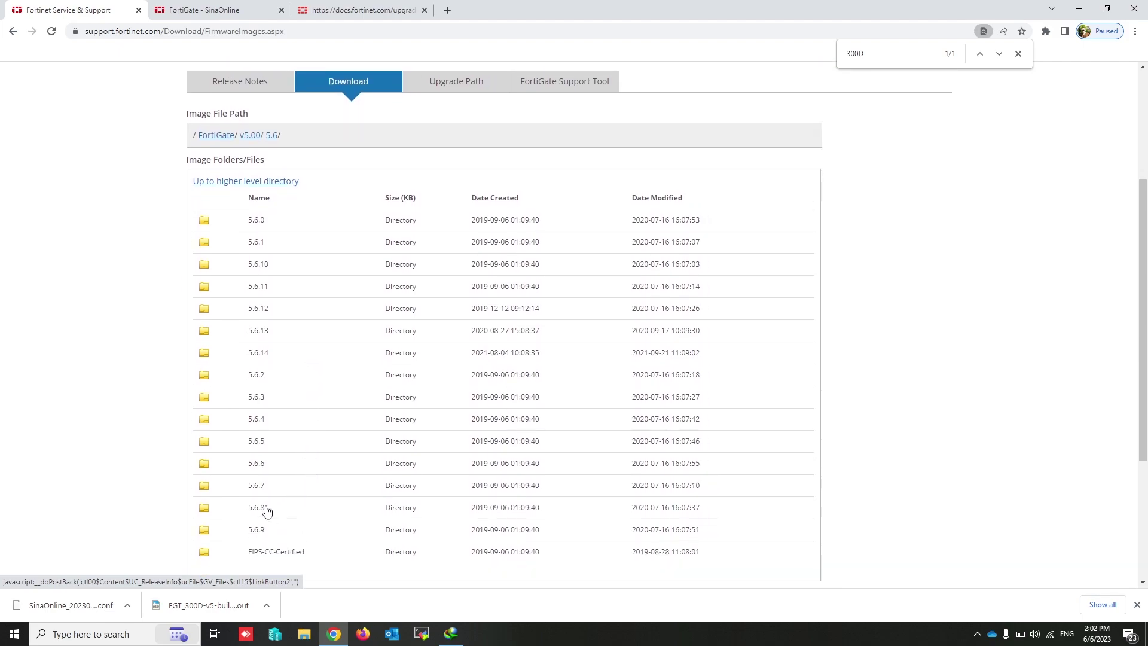
left_click(257, 510)
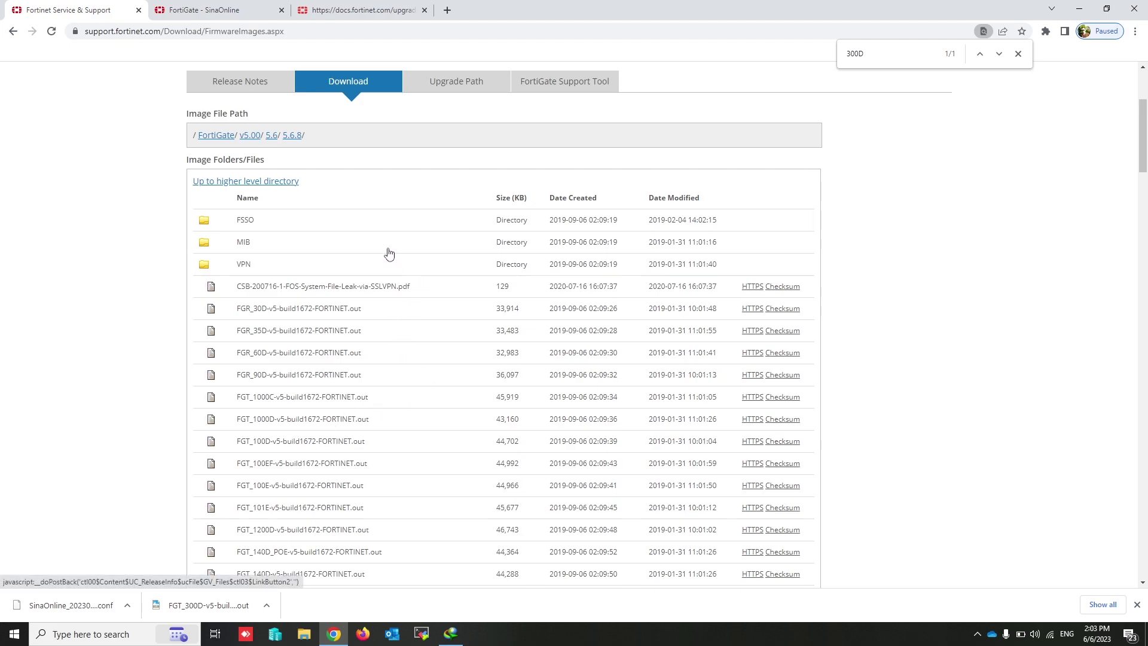
Jump to FGT_300D, download its build1672 image and retry the interrupted download.
left_click(998, 53)
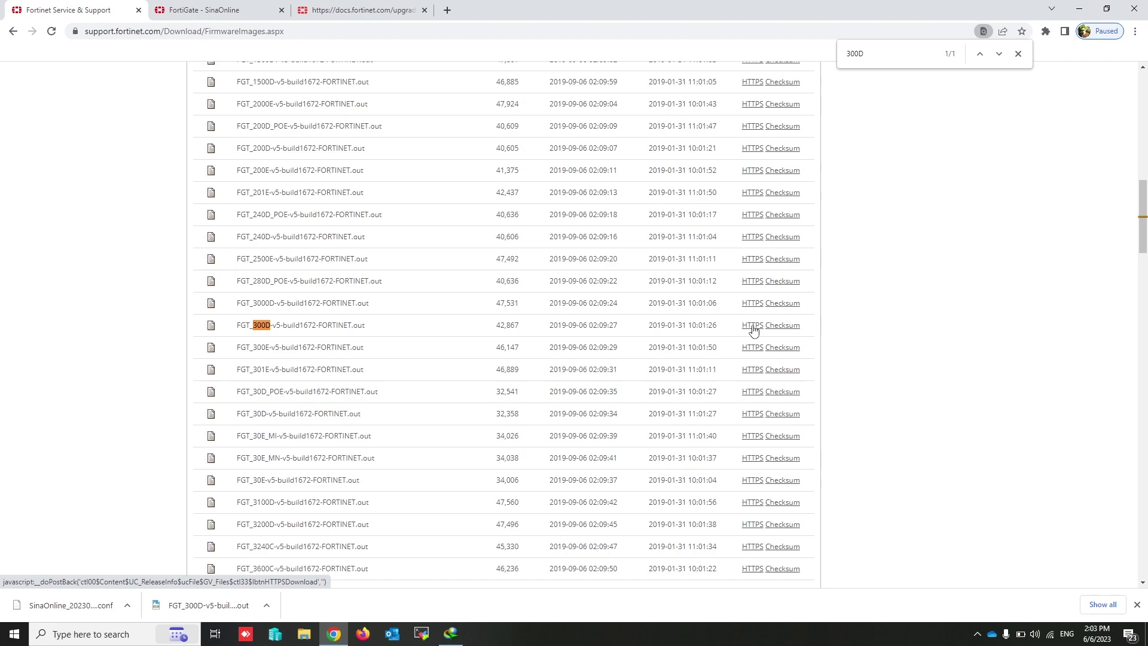
left_click(753, 330)
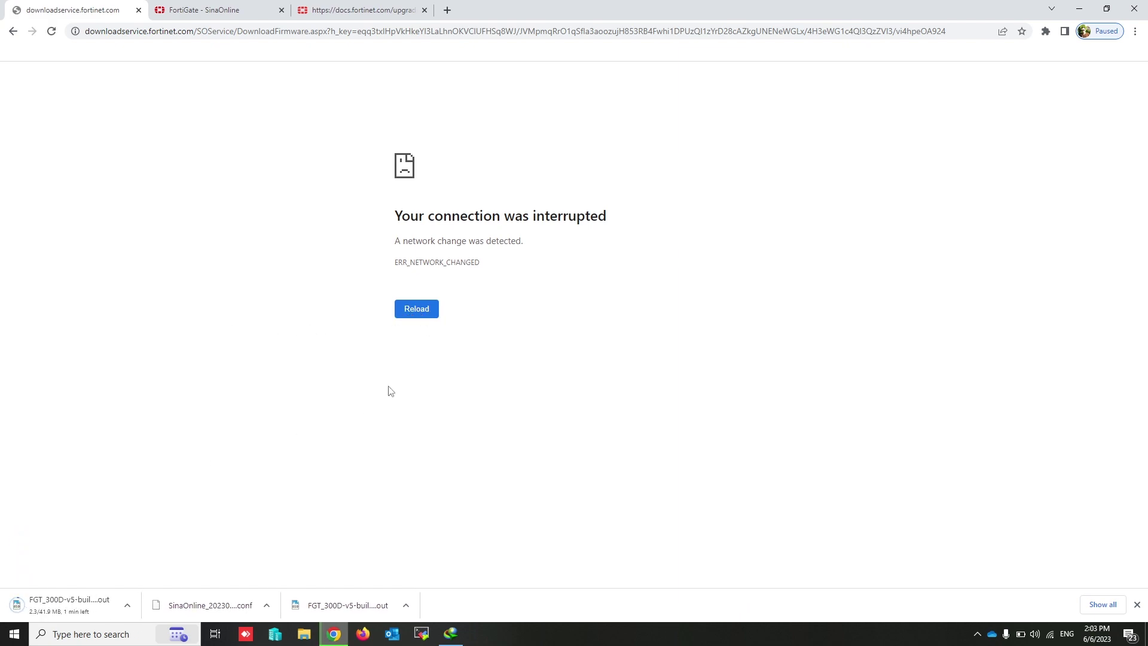
left_click(51, 30)
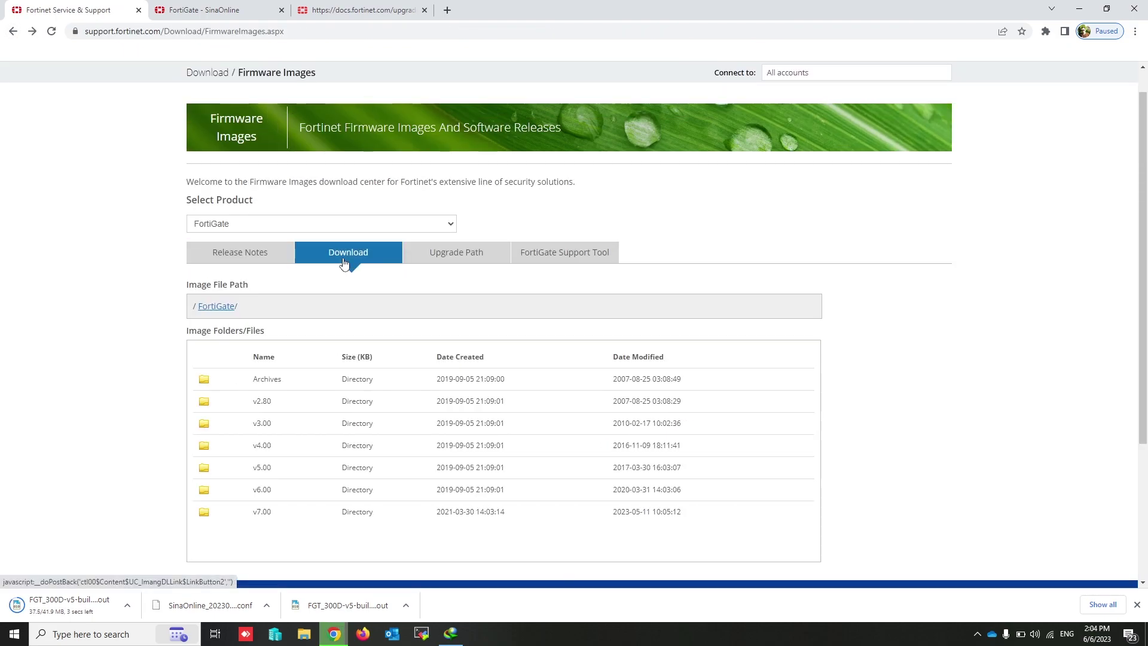
Log back into the FortiGate (now v5.6.6 build1630) and go to System > Firmware.
left_click(219, 11)
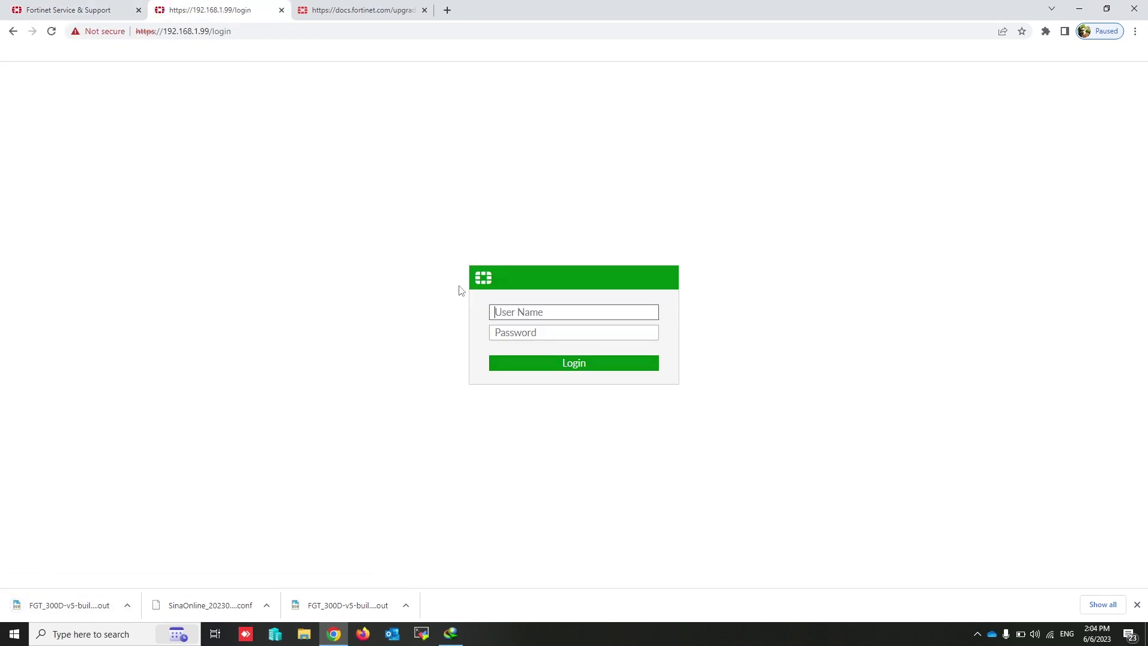
type("s")
key("Tab")
type("a")
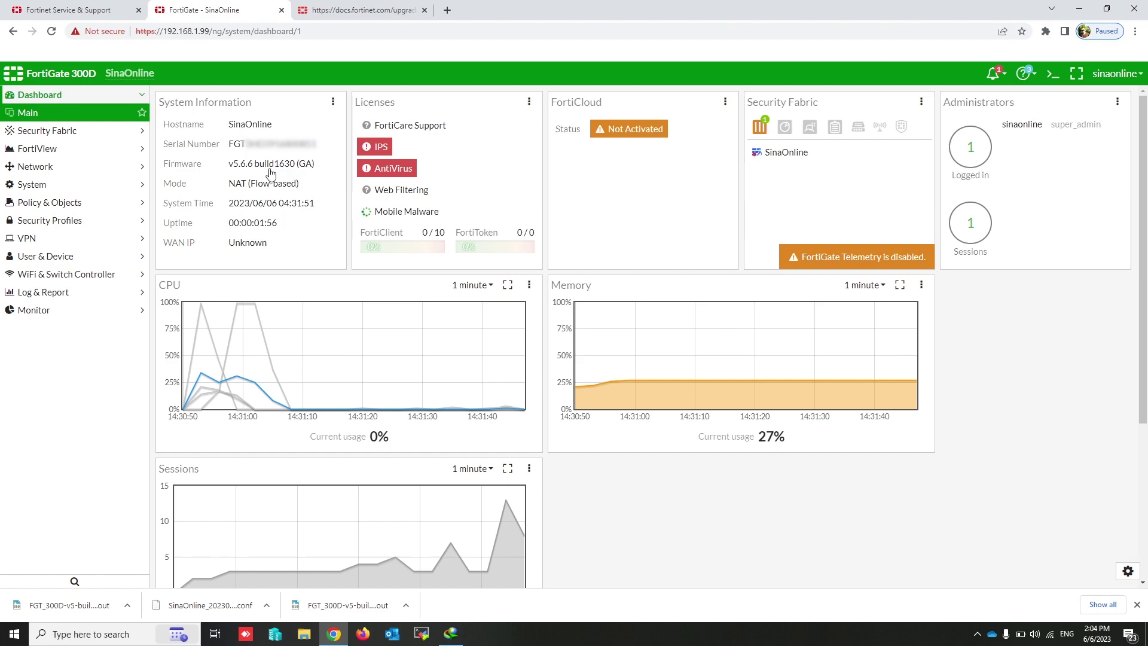
left_click(50, 185)
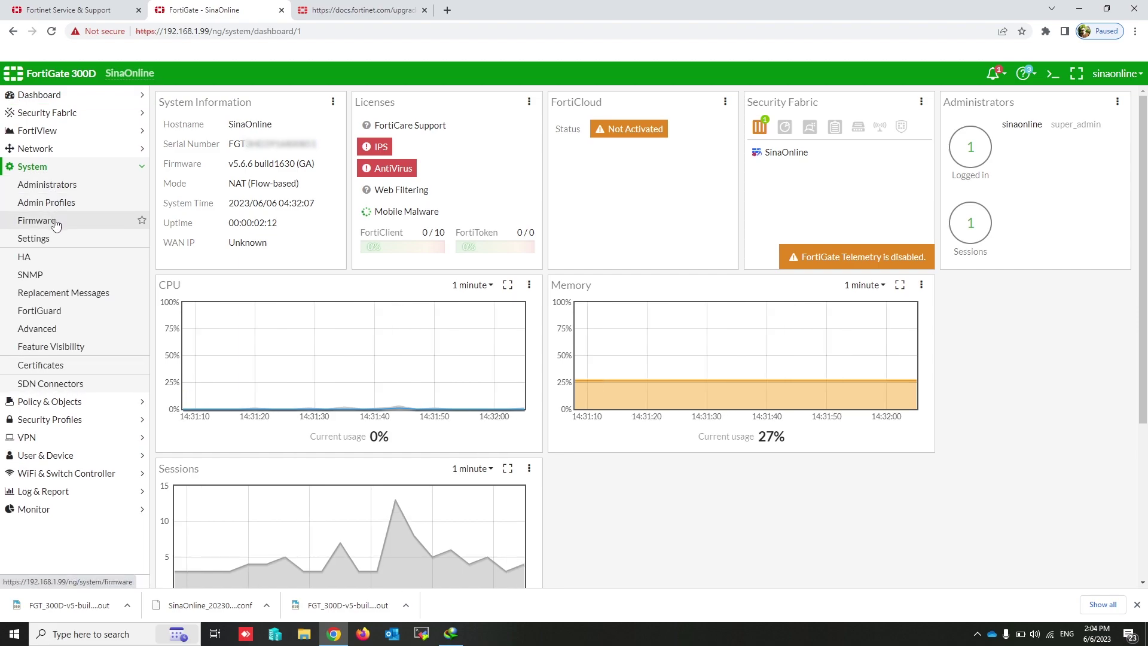
left_click(36, 221)
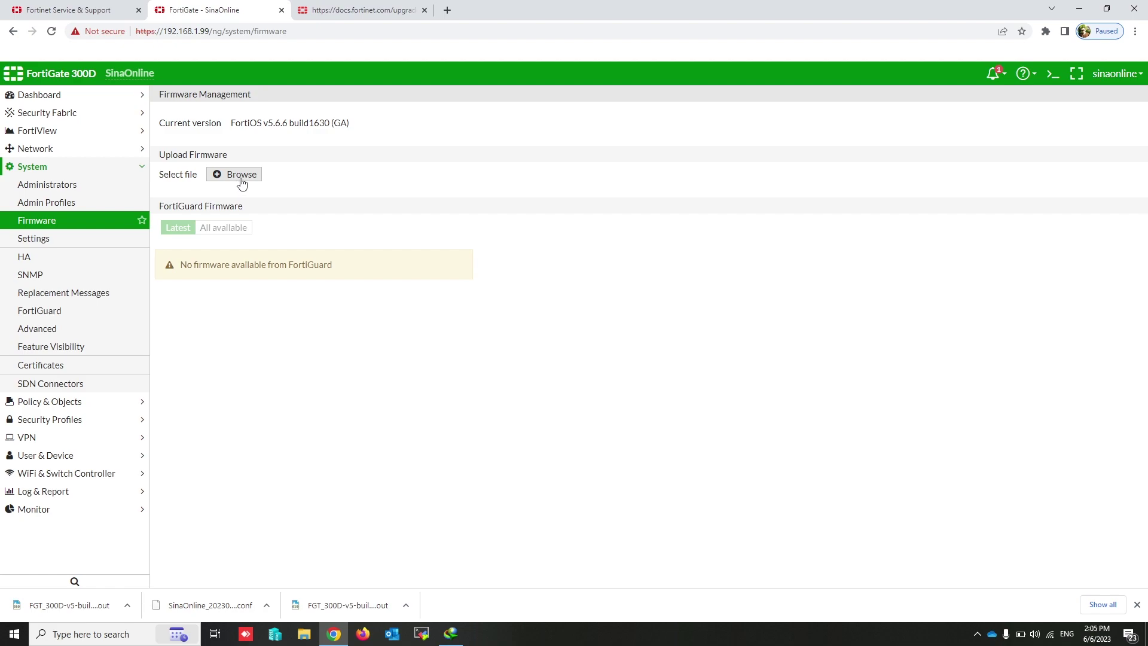
Upload FGT_300D-v5-build1672-FORTINET.out, back up the config and confirm the upgrade reboot to v5.6.8.
left_click(240, 176)
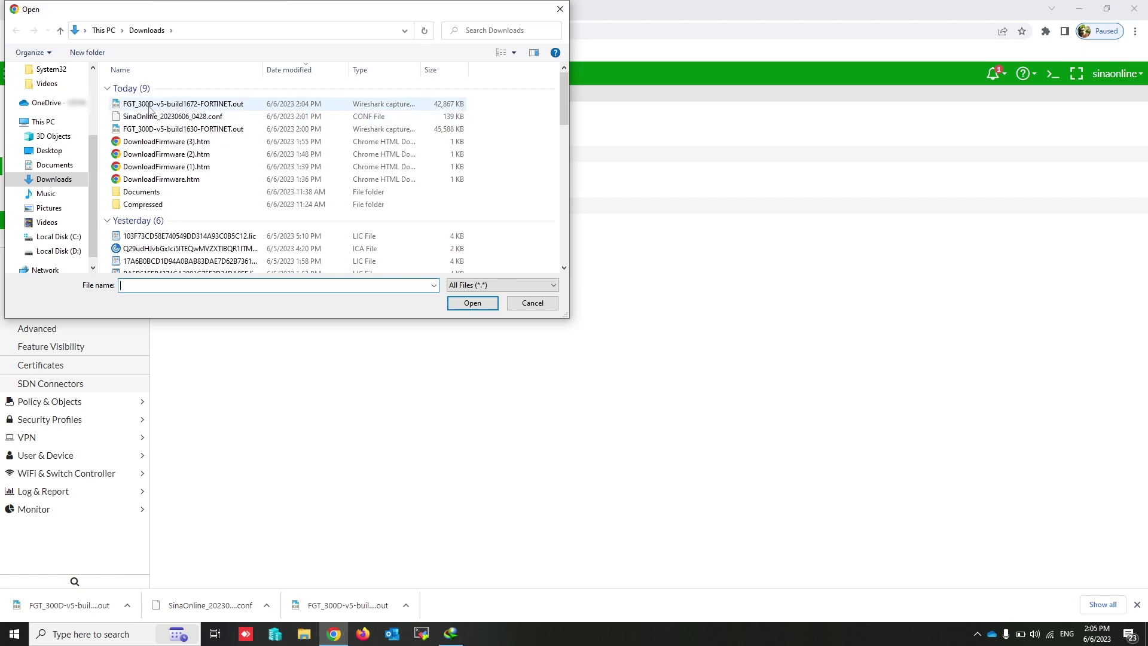
mouse_move(184, 105)
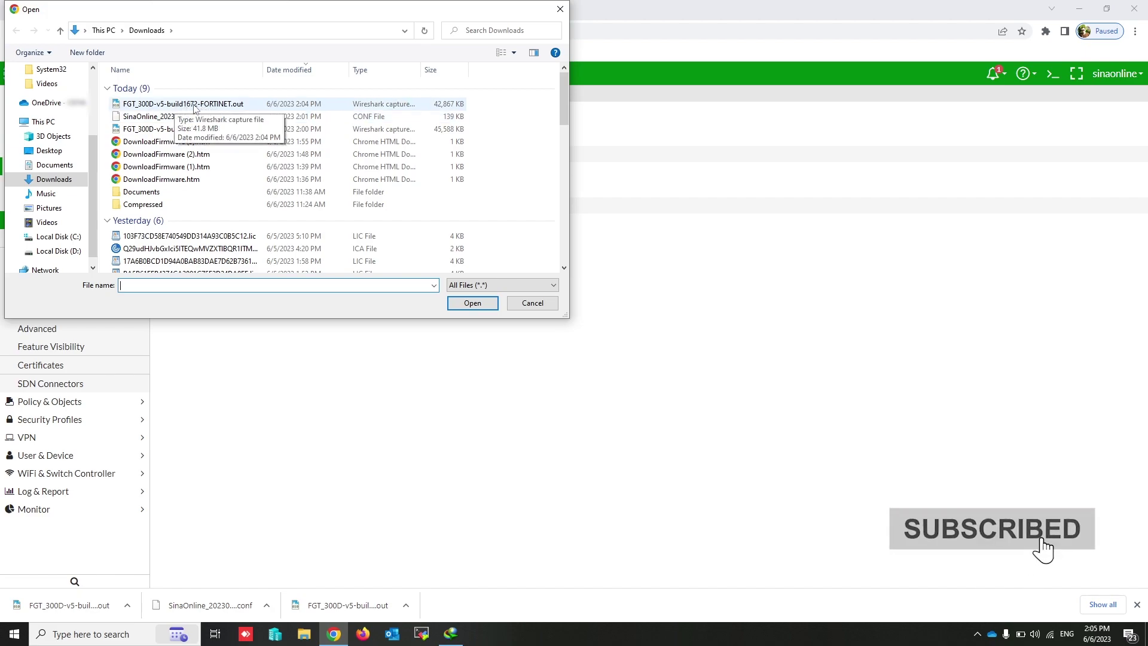
double_click(193, 105)
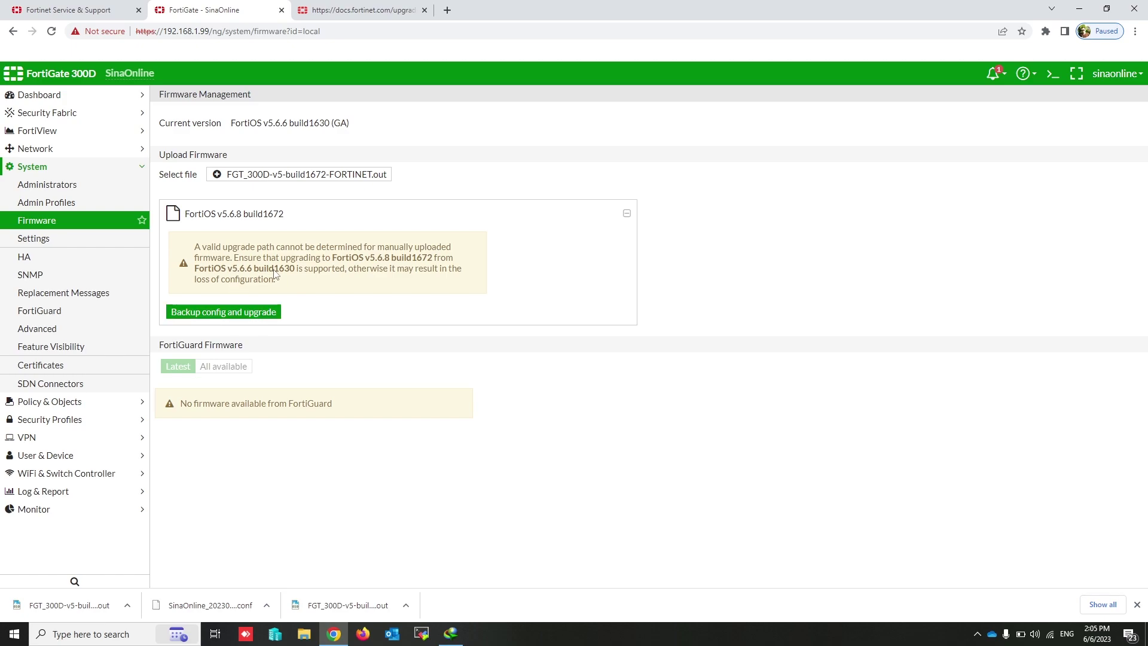
left_click(349, 12)
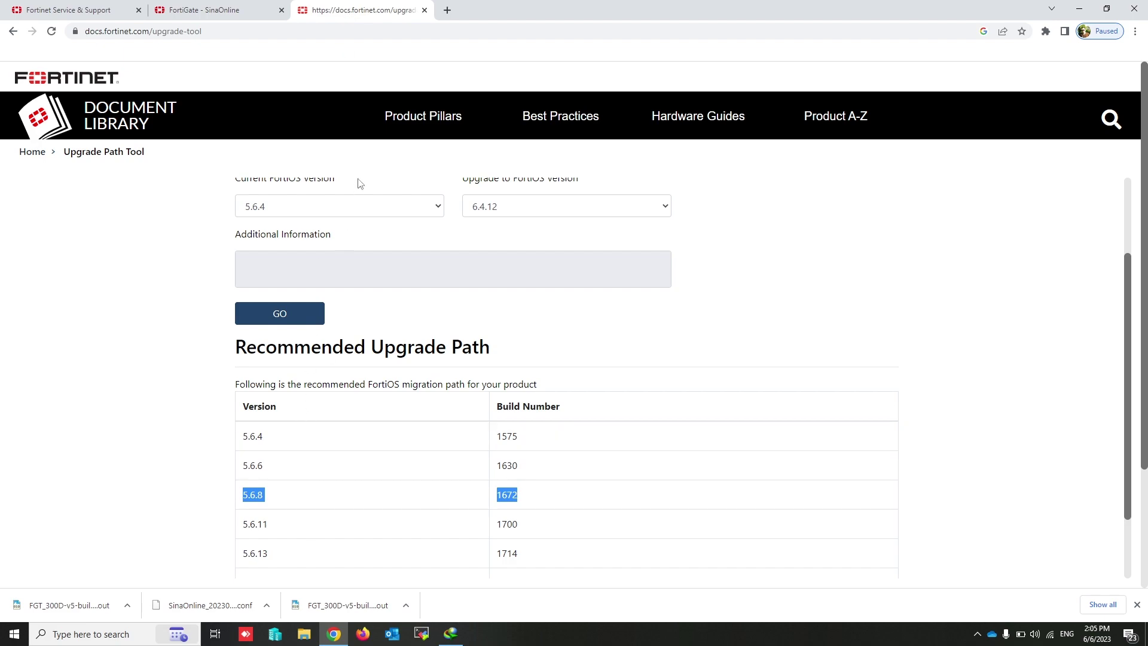
left_click(214, 7)
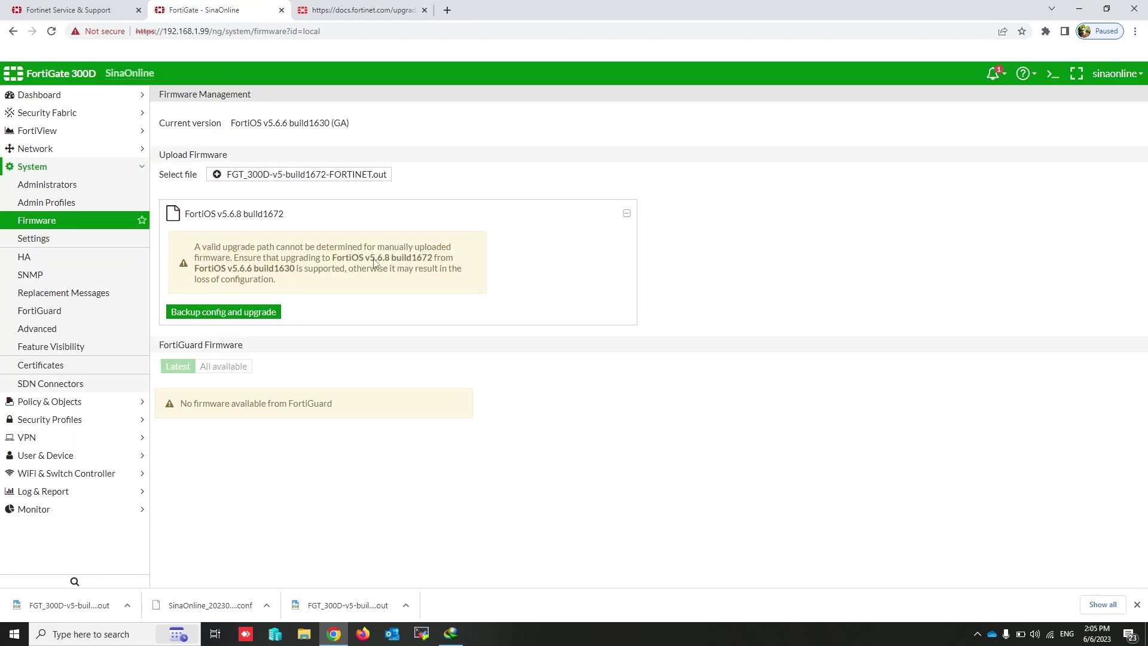
left_click(229, 321)
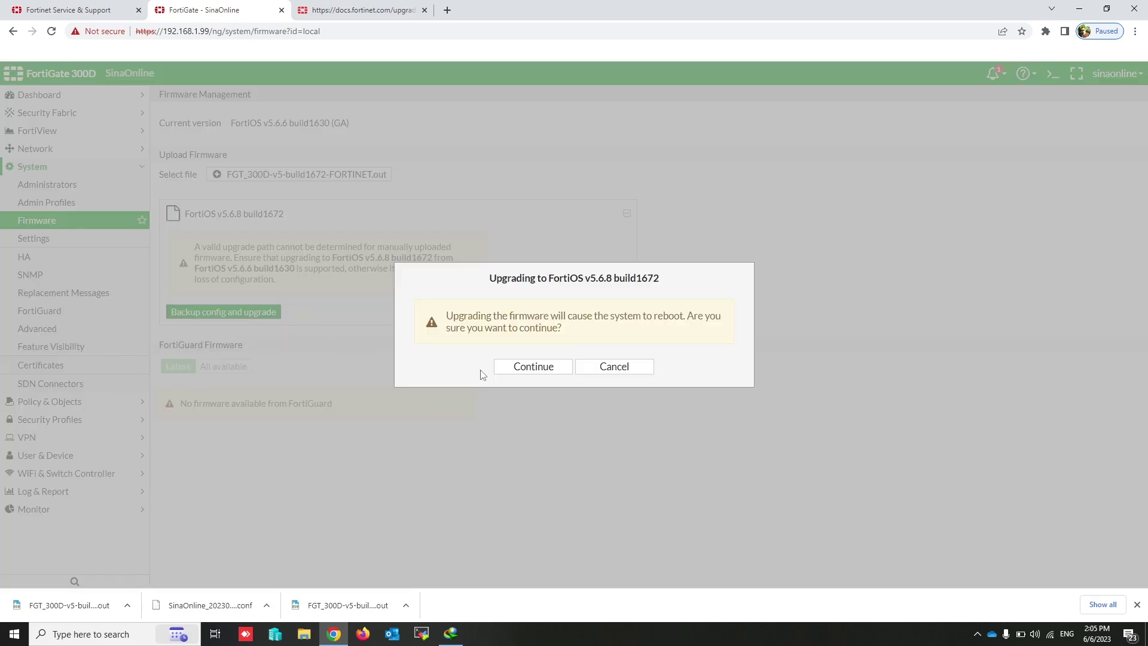
left_click(540, 367)
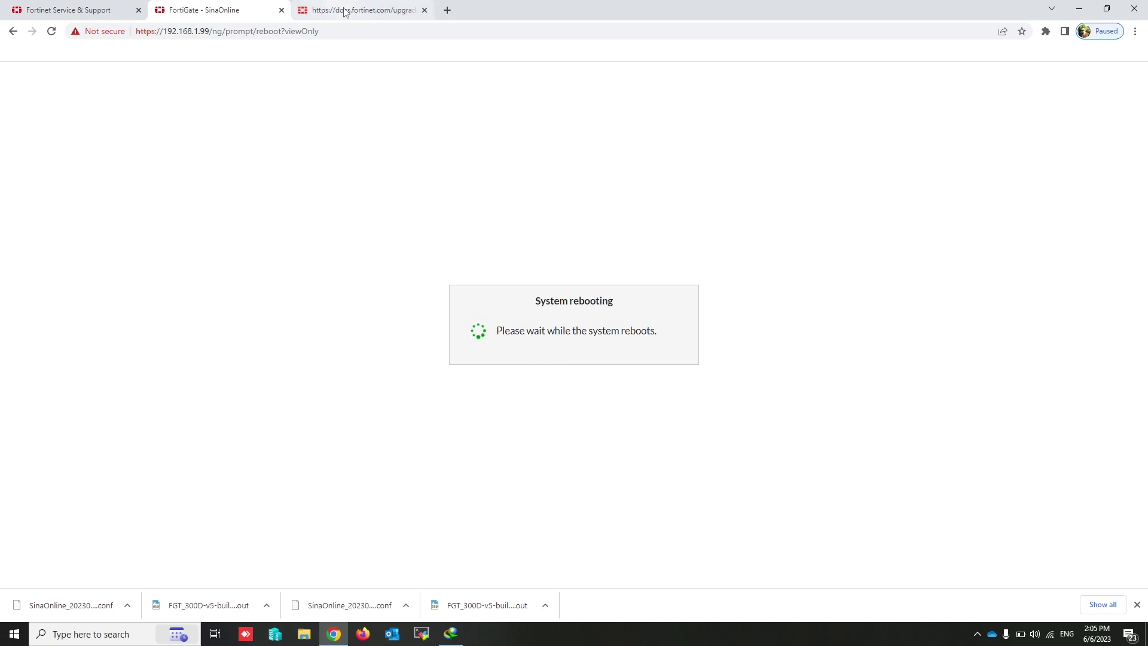
Mark 5.6.11 as the next path step and browse the support site to the v5.00 > 5.6 > 5.6.11 folder.
left_click(343, 11)
scroll(299, 374, "down", 1)
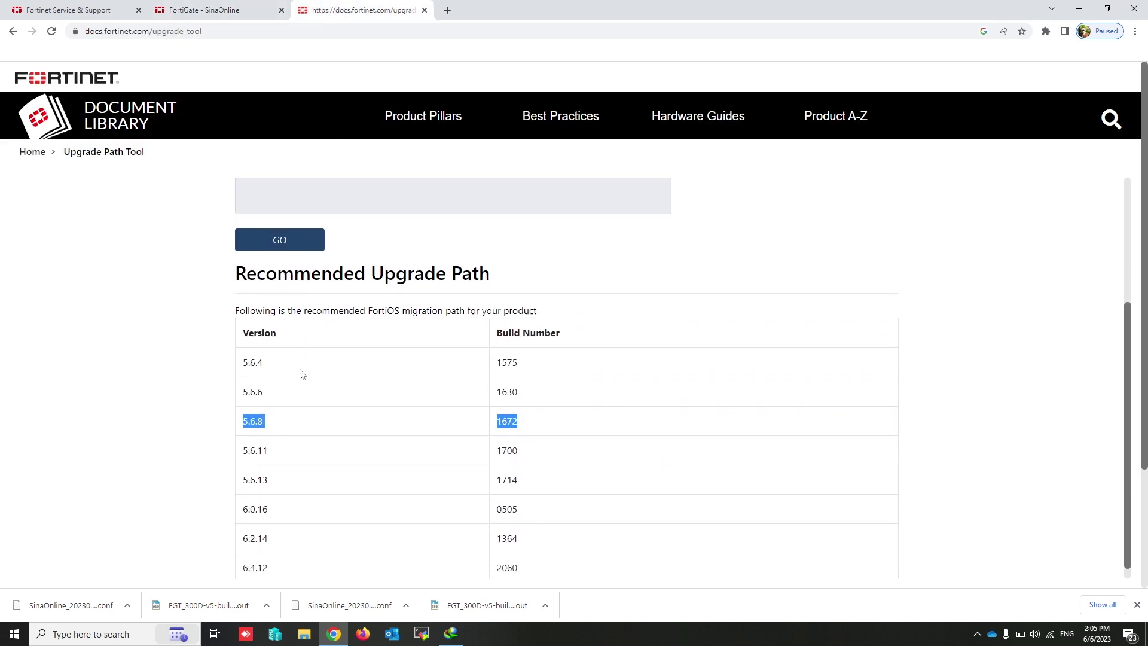
left_click_drag(242, 446, 269, 450)
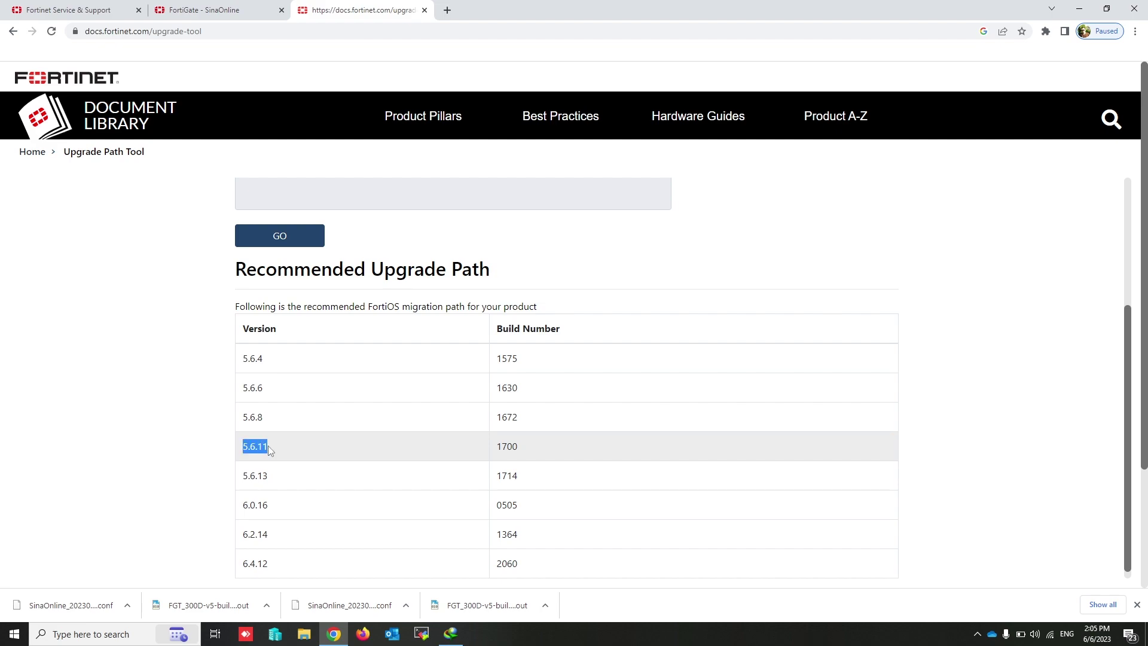
scroll(270, 446, "down", 1)
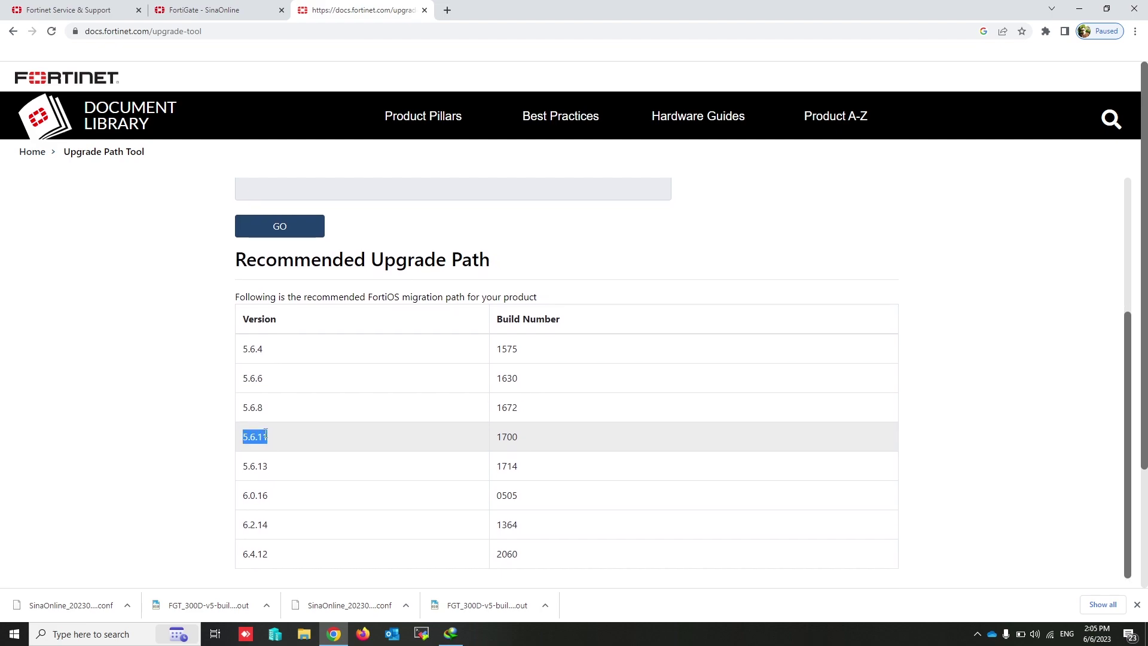
left_click(67, 12)
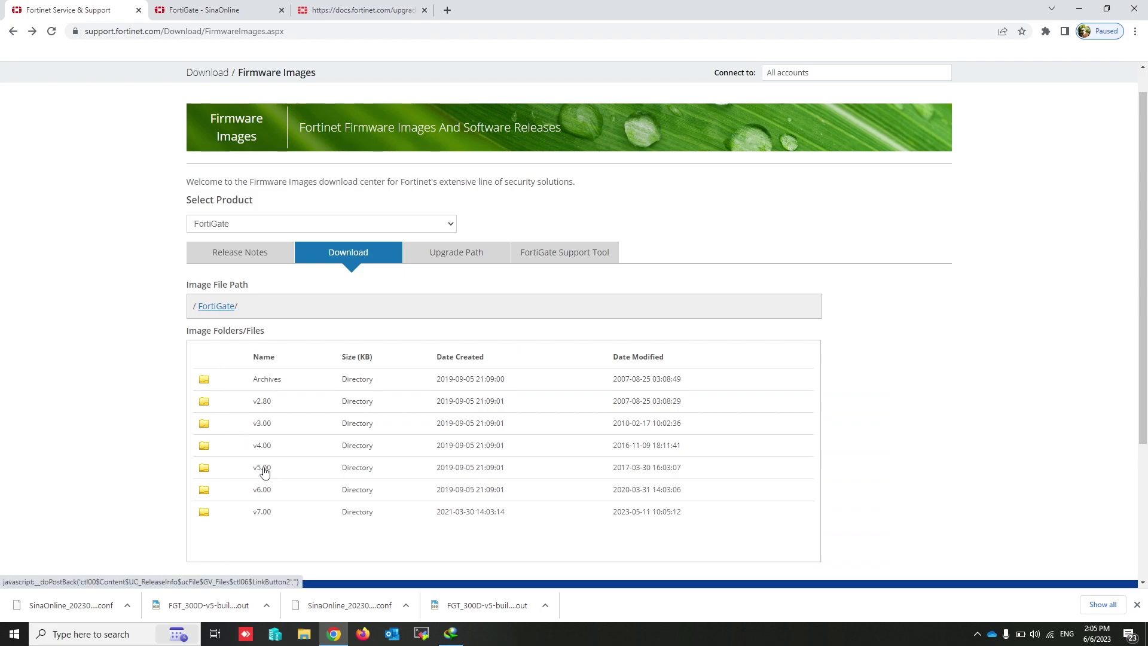
left_click(262, 468)
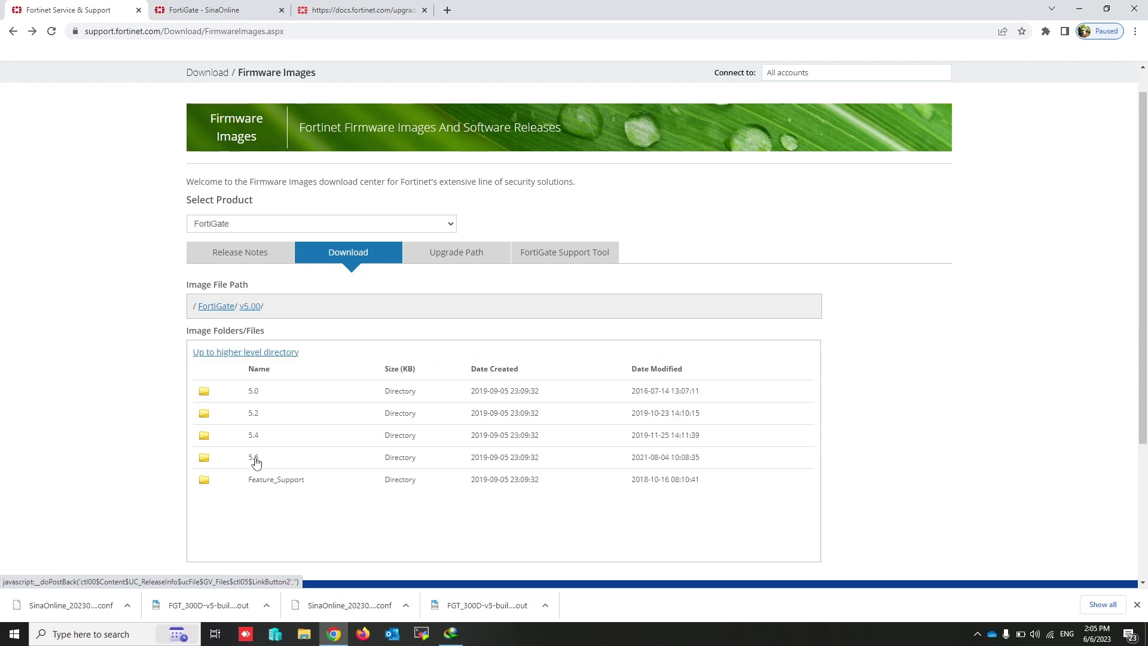
left_click(254, 462)
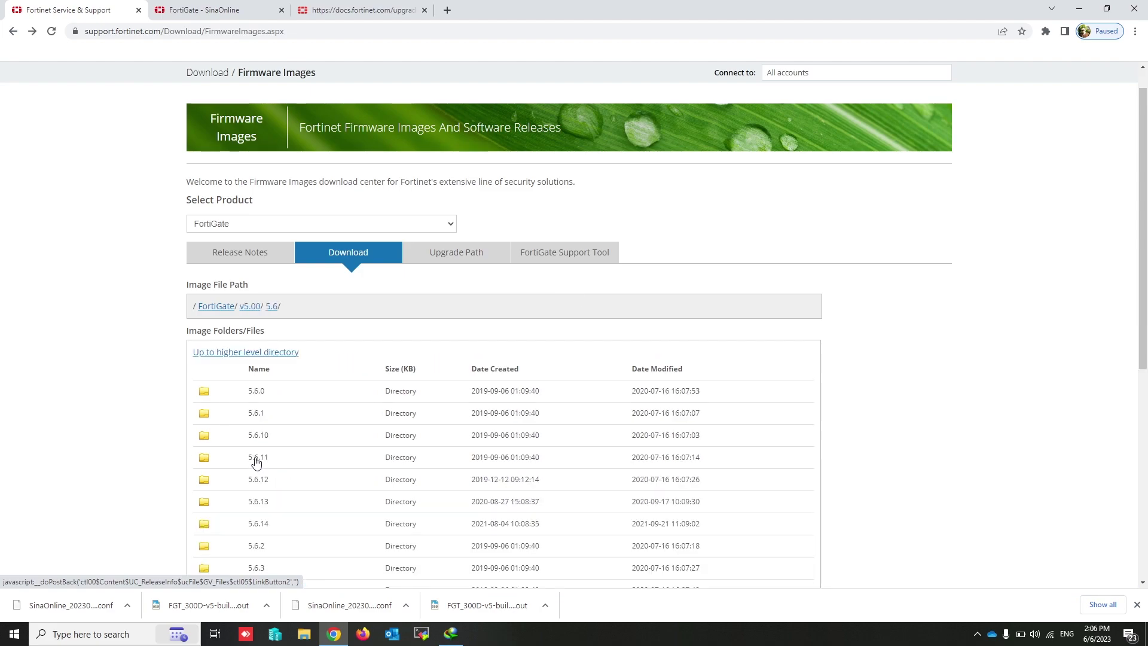
scroll(325, 473, "down", 1)
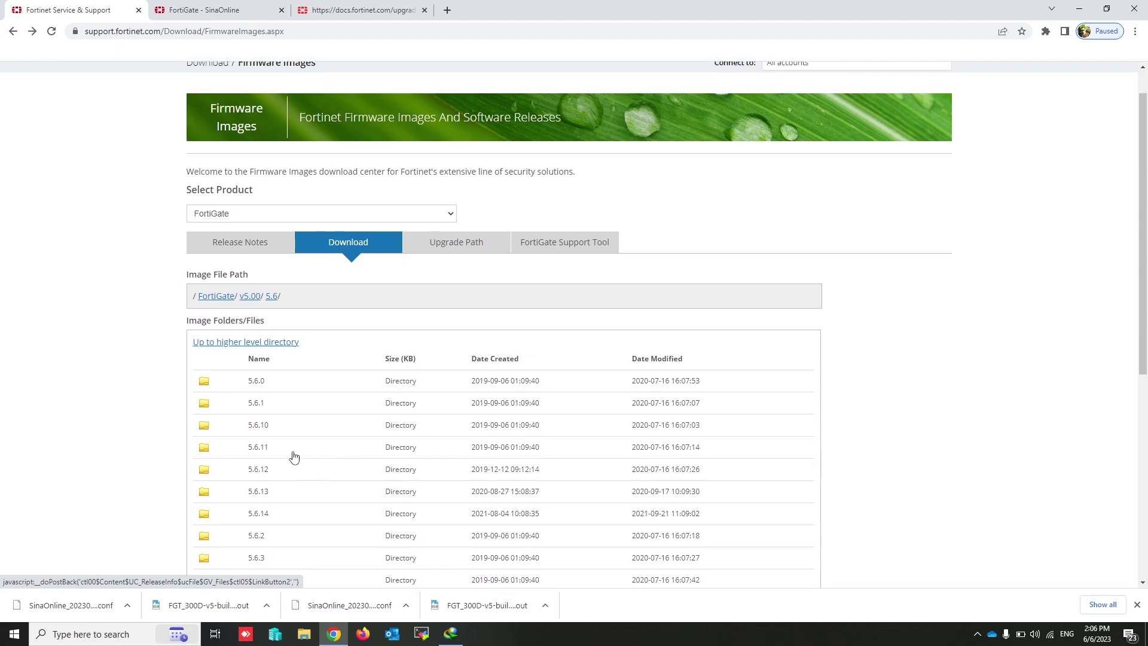
left_click(261, 451)
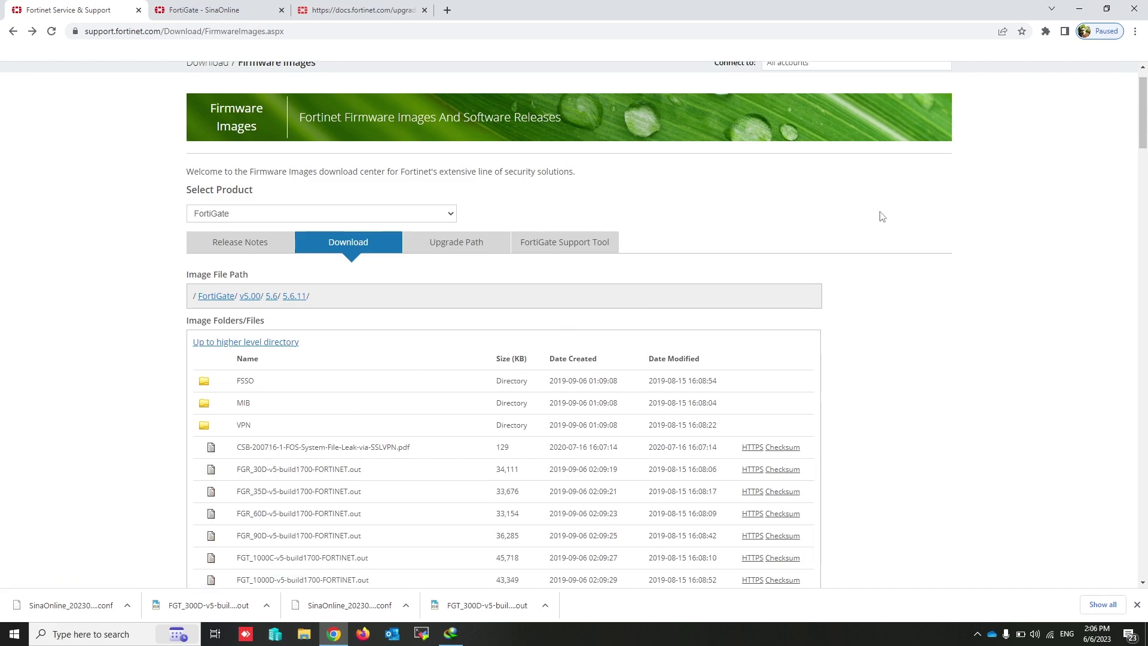
Find the 300D entry and download FGT_300D-v5-build1700-FORTINET.out via HTTPS while checking on the reboot.
key("ctrl+f")
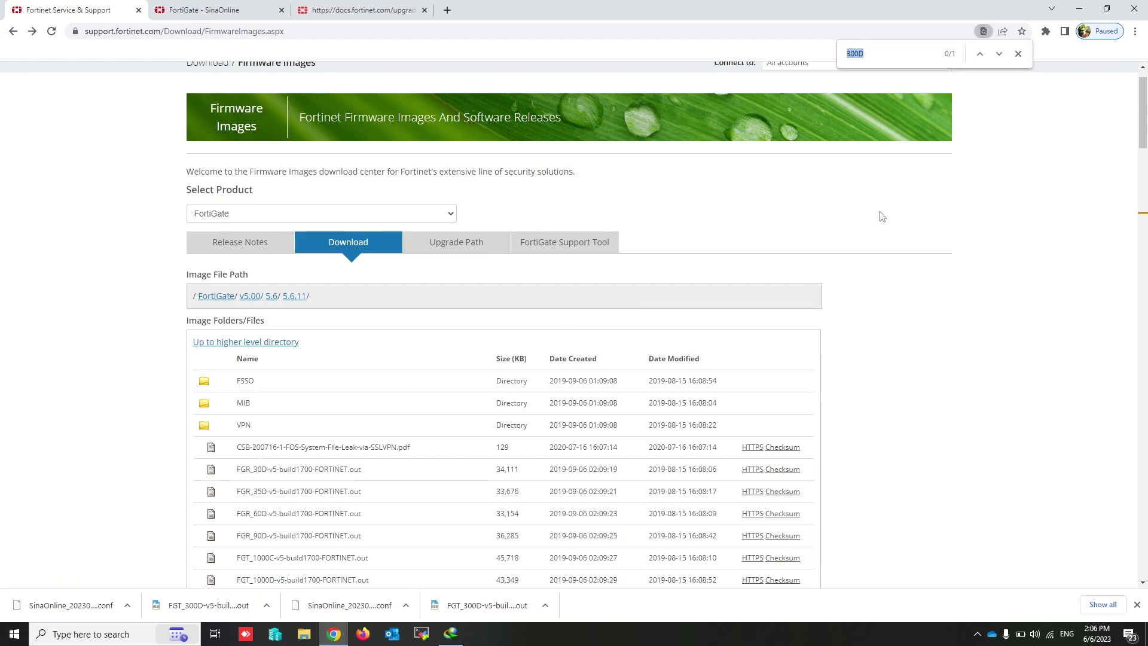
left_click(999, 53)
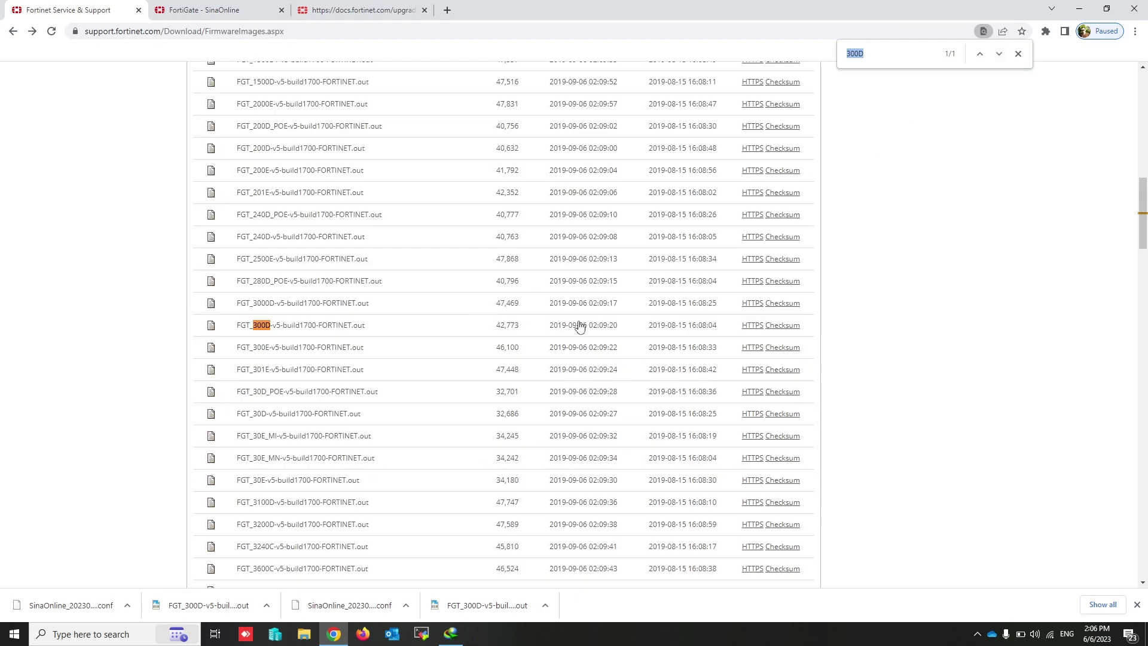
left_click(228, 12)
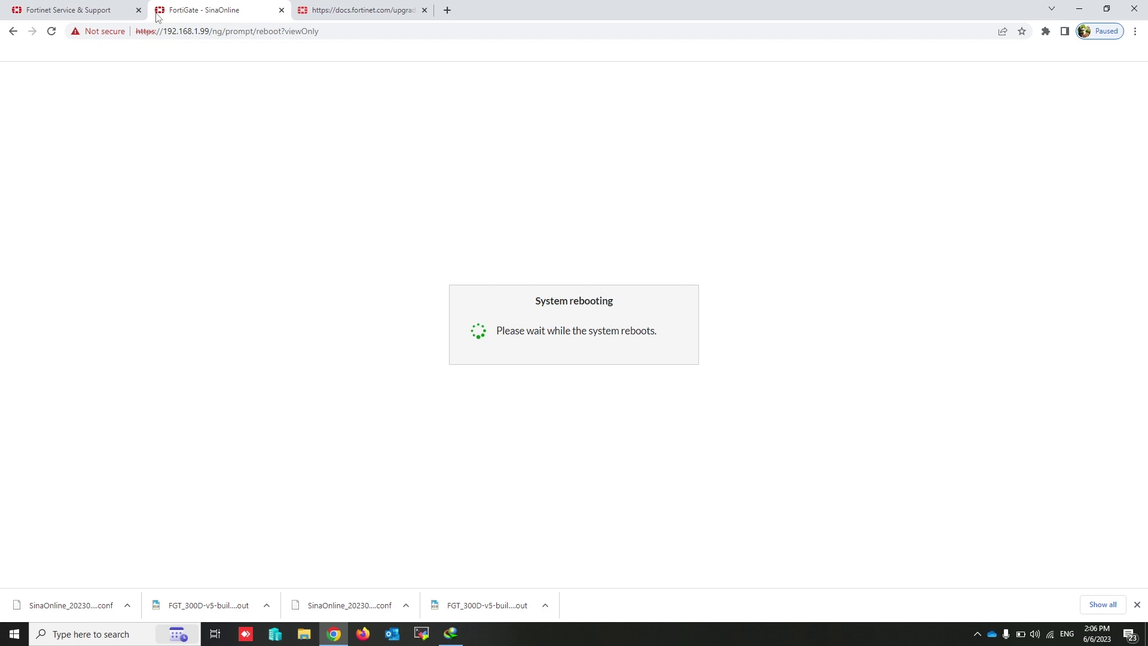
left_click(126, 11)
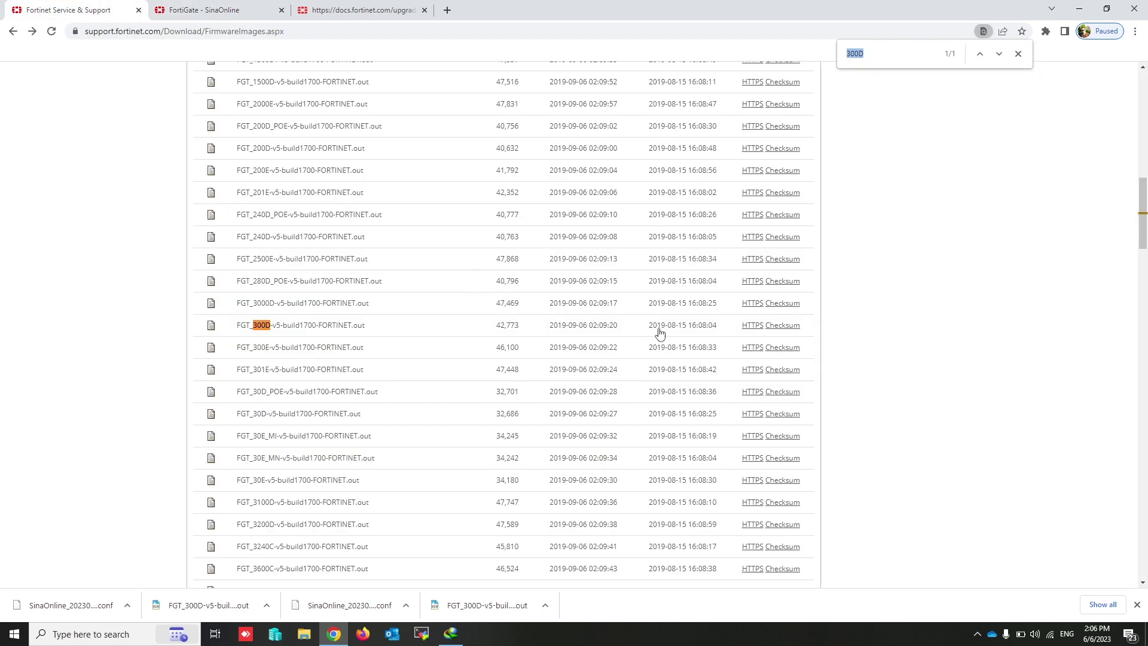
left_click(755, 330)
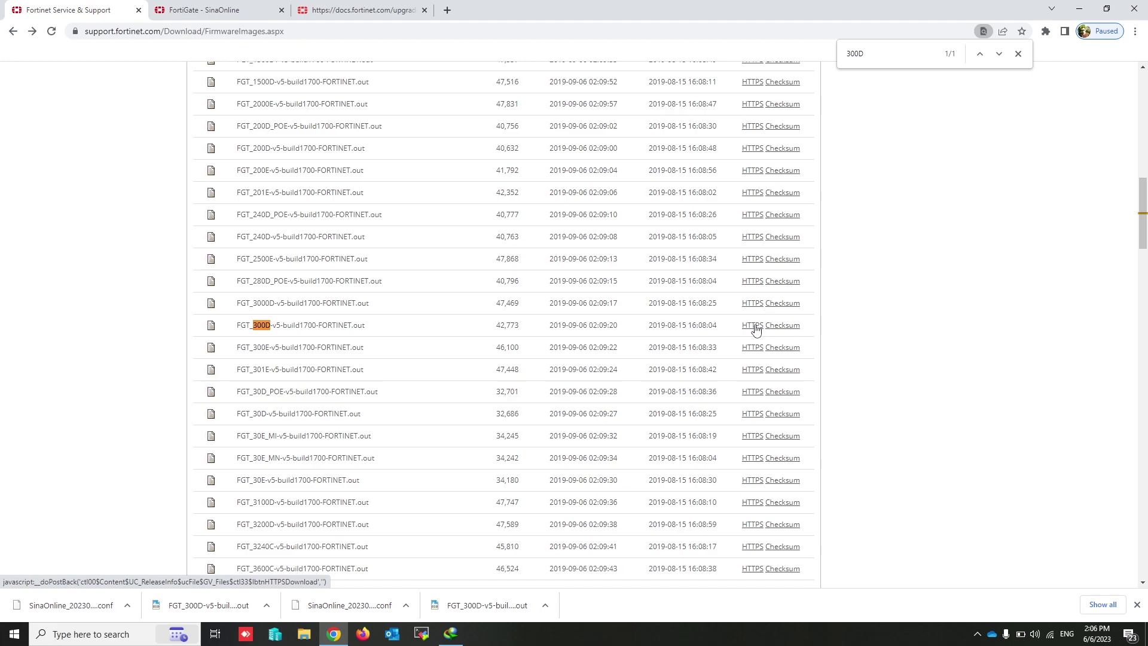
left_click(754, 330)
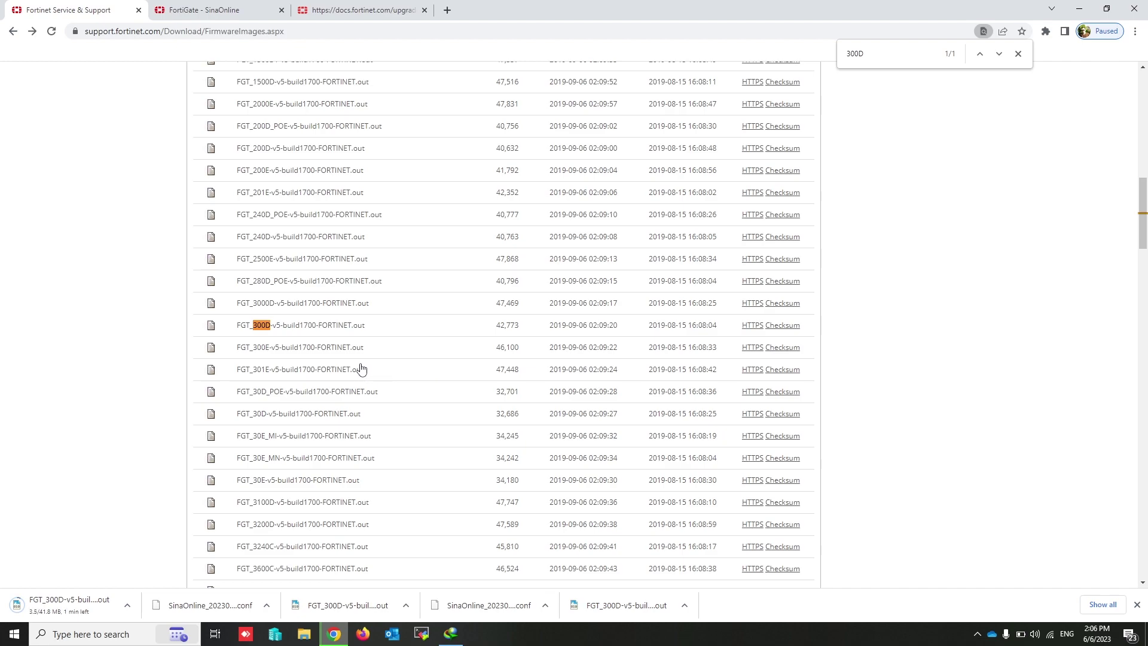
left_click(205, 10)
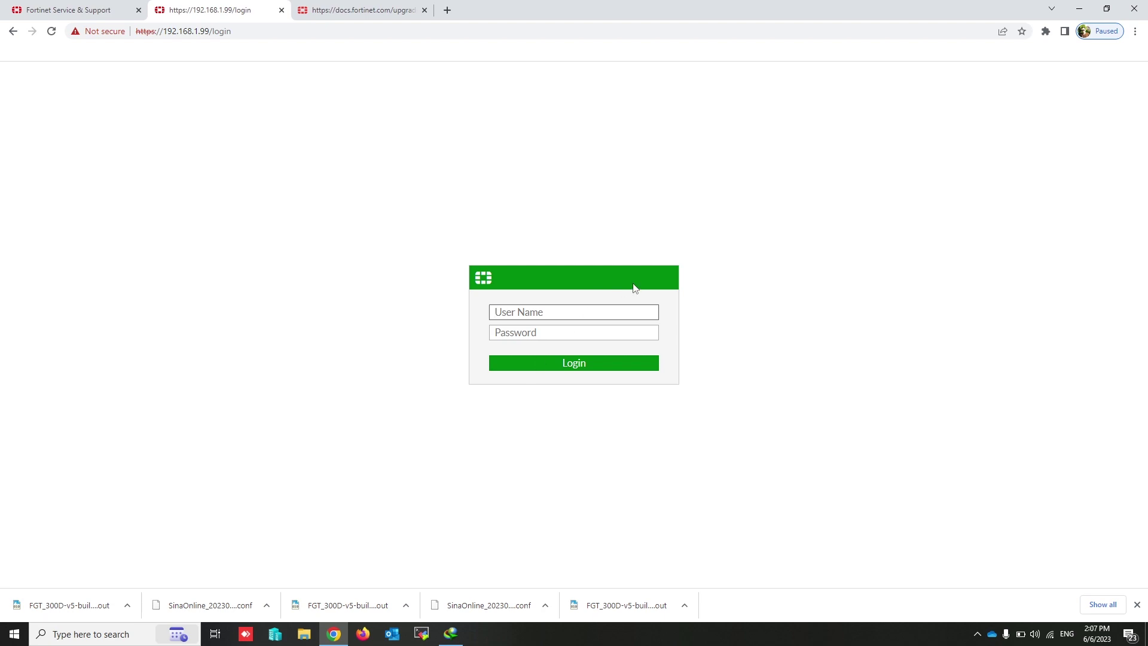
type("sinaonlin")
type("e")
Log back into the FortiGate and confirm the dashboard shows v5.6.8 build1672.
key("Tab")
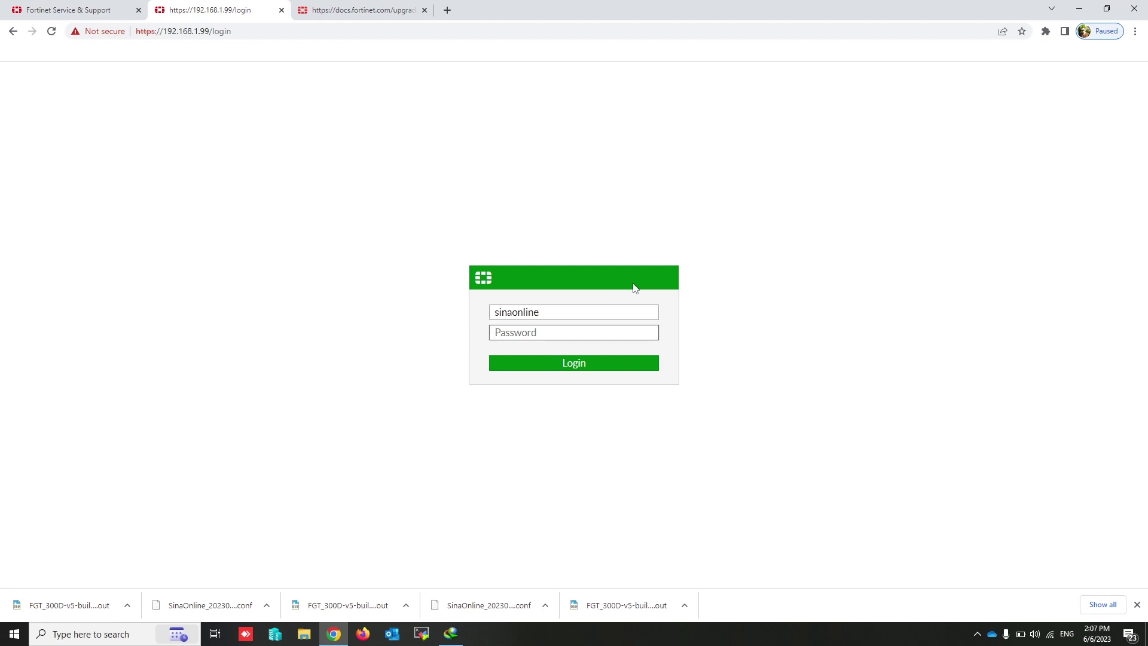
type("•••")
key("Return")
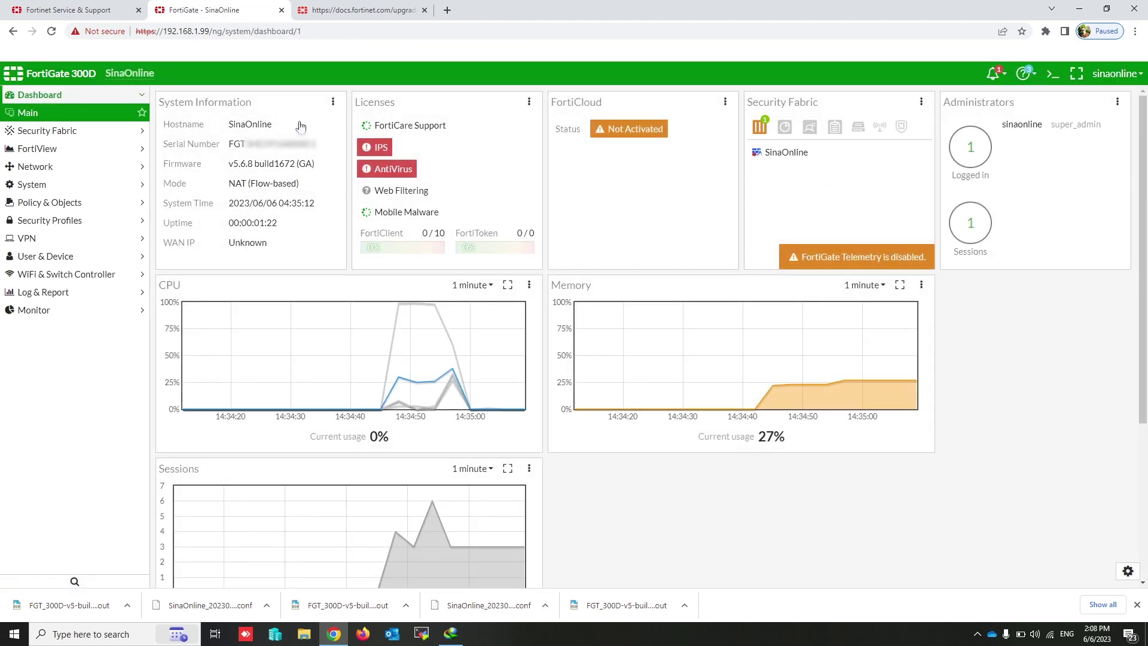
left_click(358, 11)
scroll(306, 409, "down", 1)
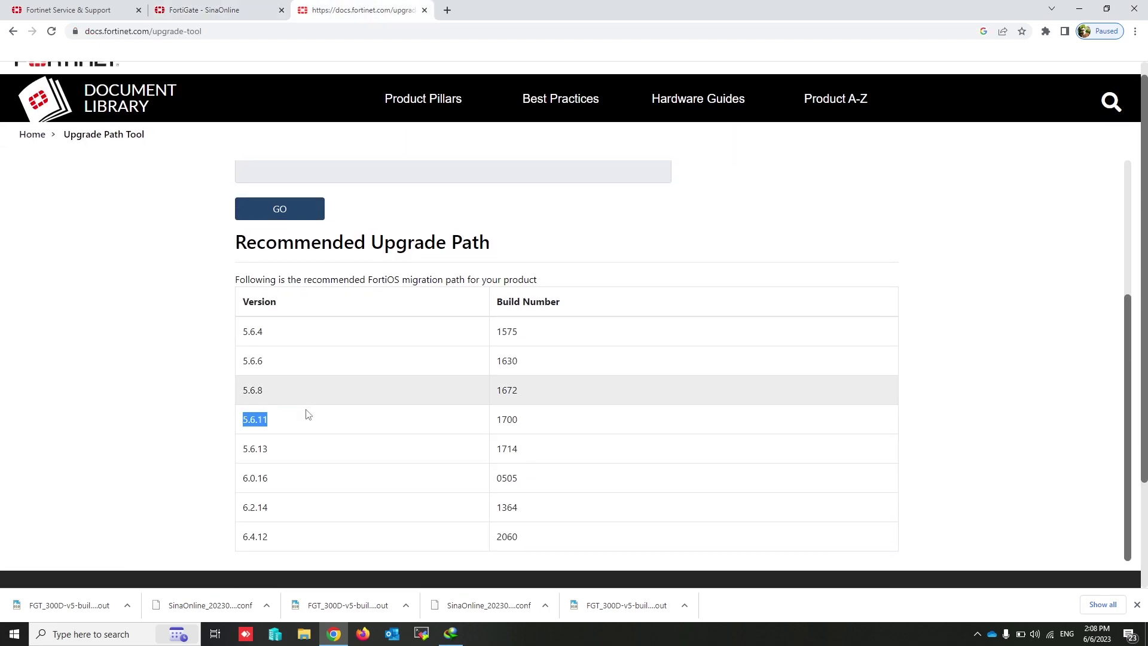
left_click(209, 11)
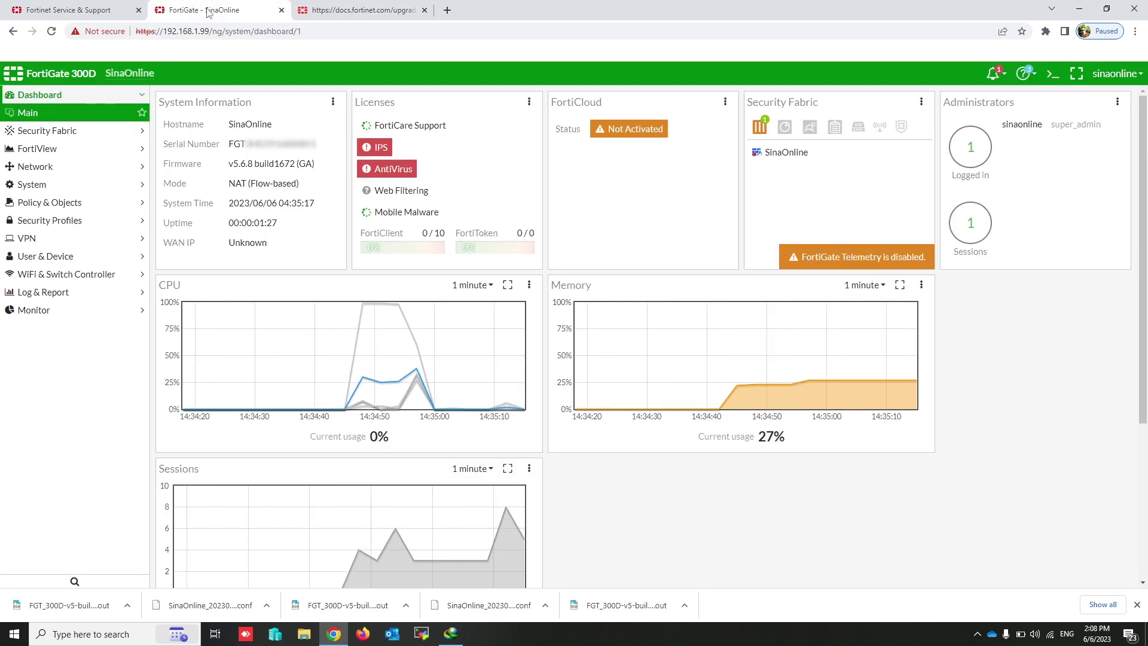
Mark the current 5.6.8 step in the upgrade path table and return to the dashboard.
left_click(369, 12)
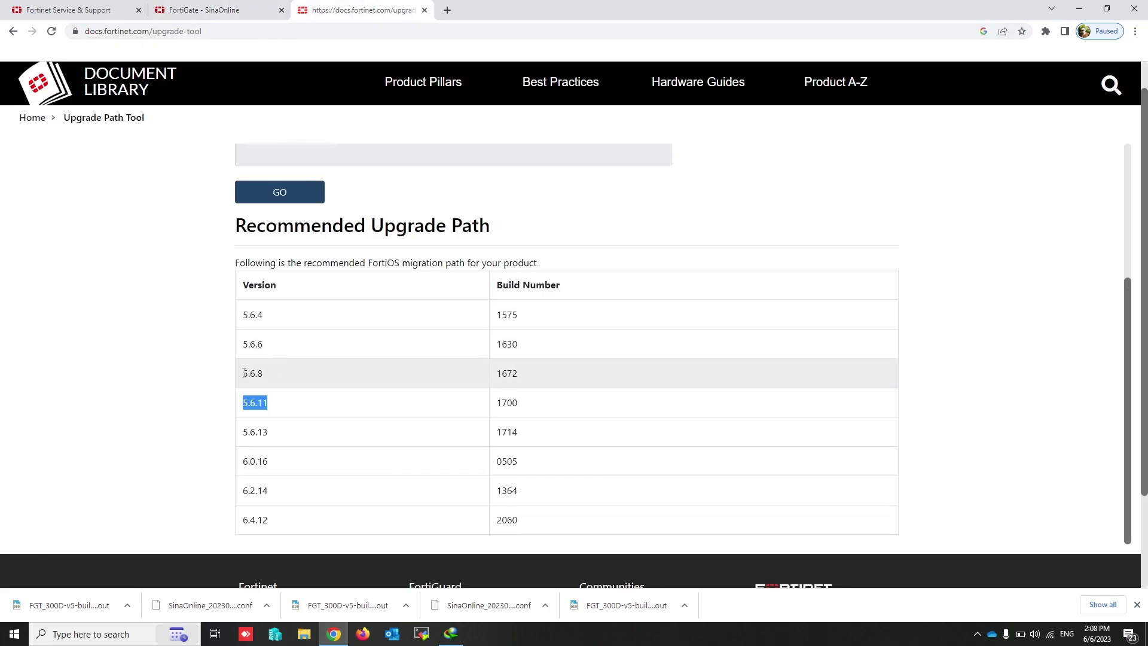
mouse_move(244, 373)
left_mouse_down()
mouse_move(271, 377)
mouse_move(267, 403)
left_mouse_up()
left_click(243, 410)
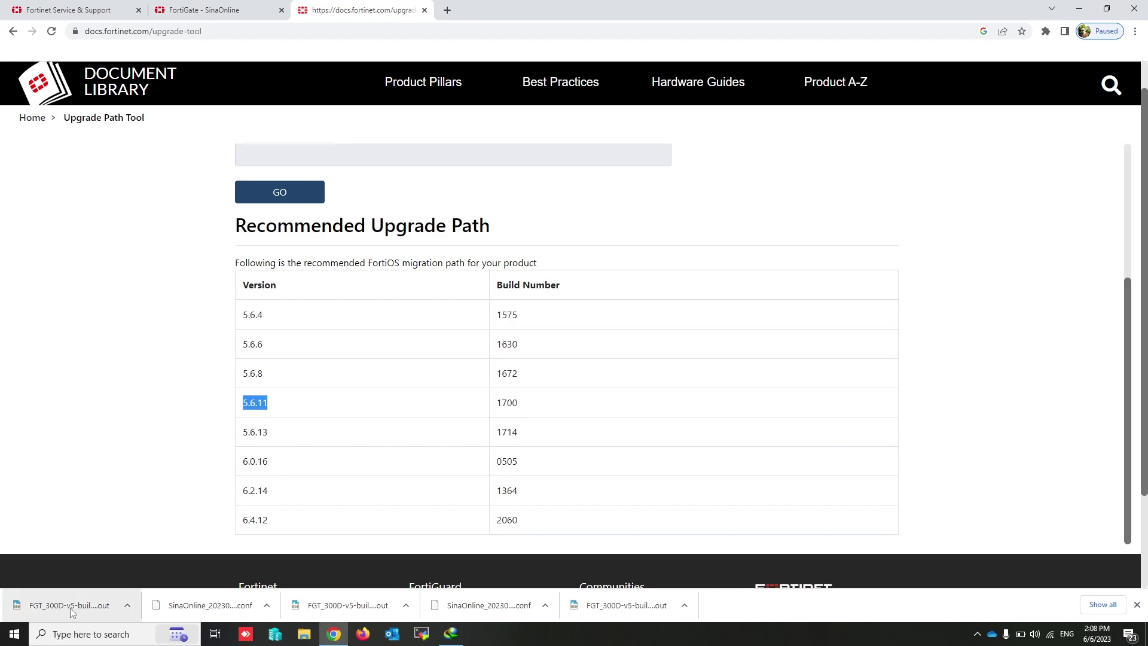
left_click(213, 15)
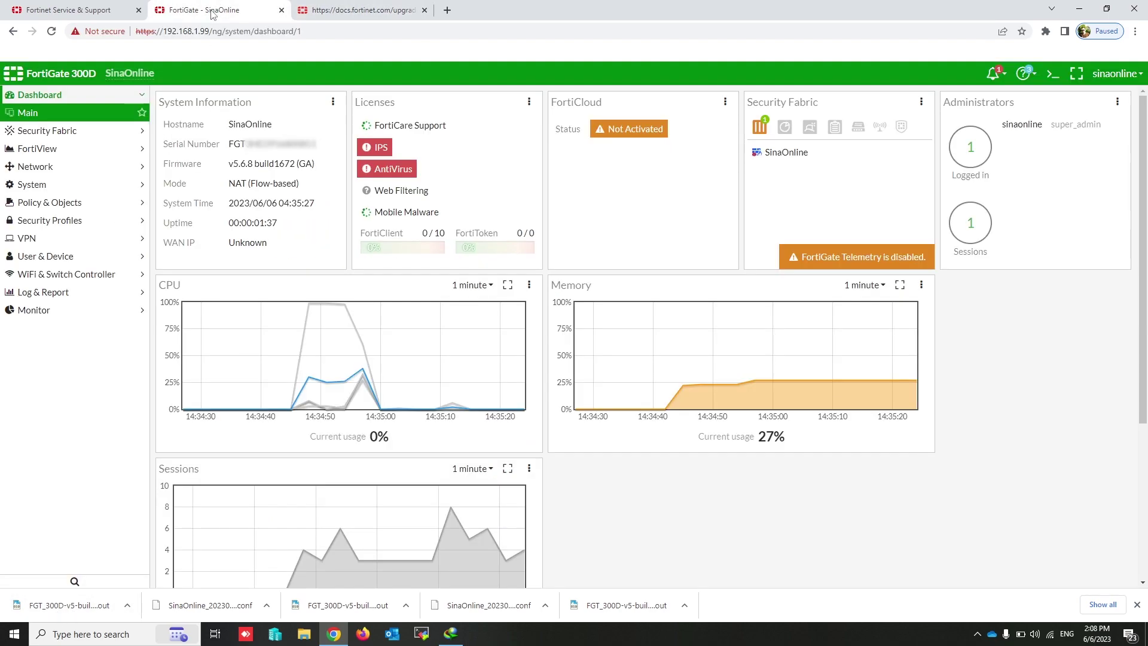
In System > Firmware, upload the build1700 image, back up the config and confirm the upgrade to v5.6.11.
left_click(42, 184)
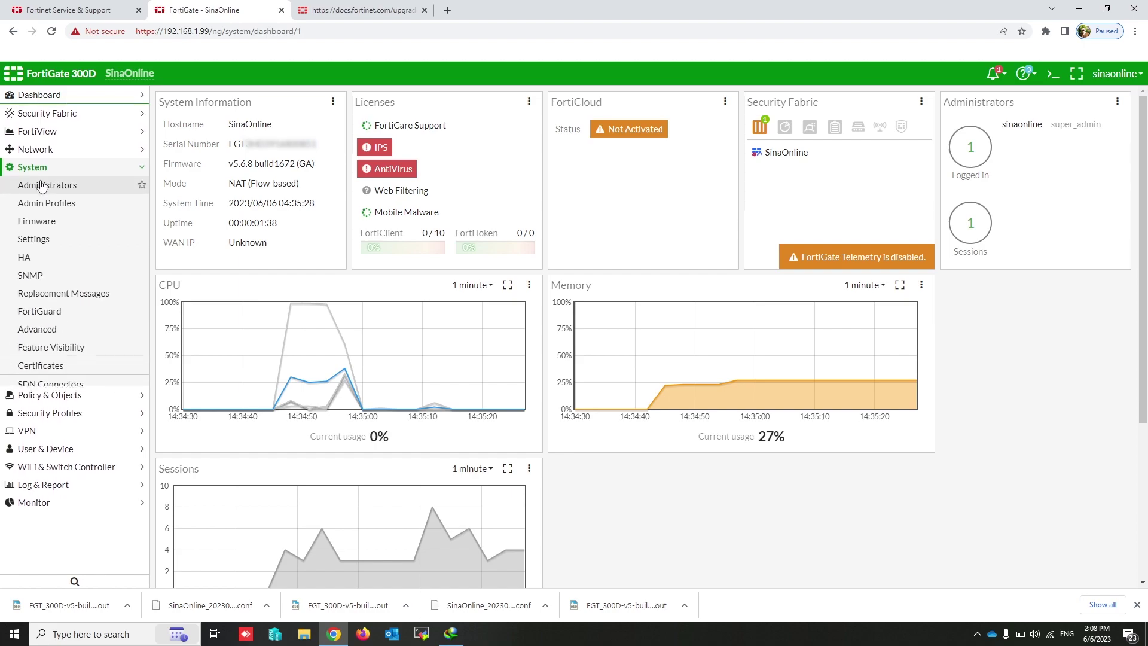
left_click(69, 230)
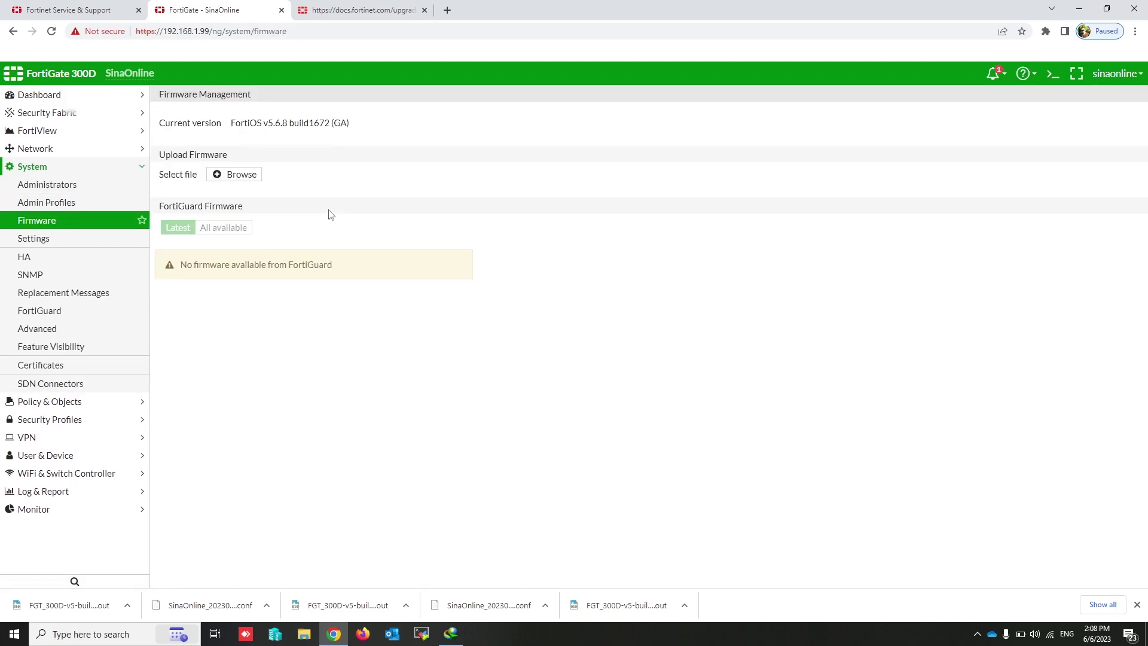
left_click(238, 176)
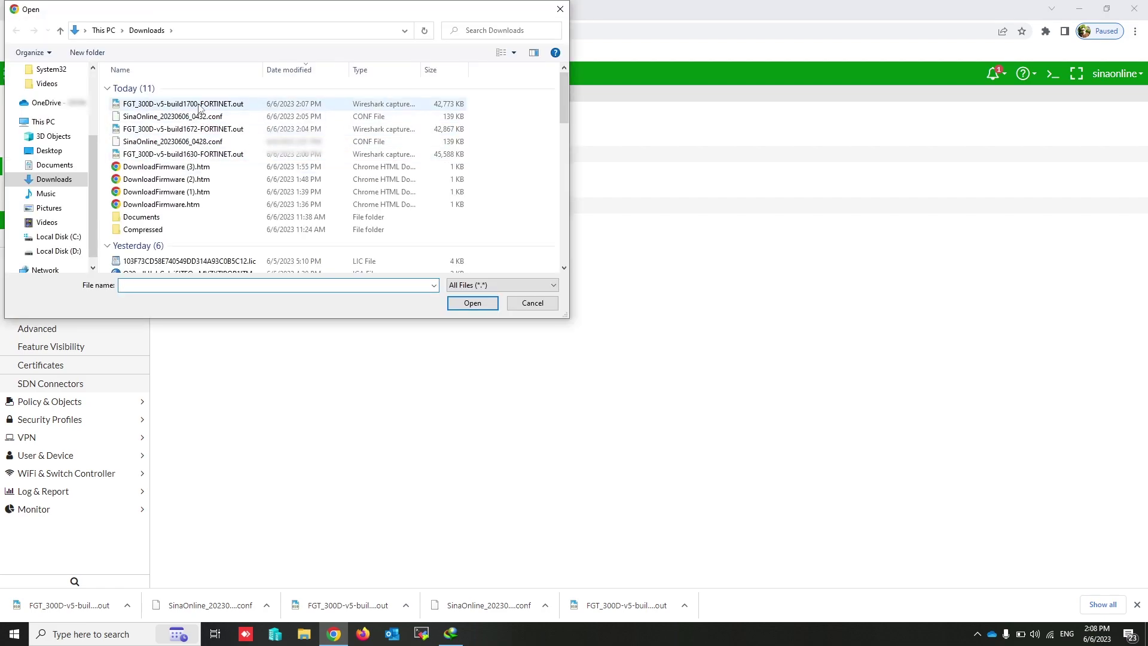
double_click(205, 104)
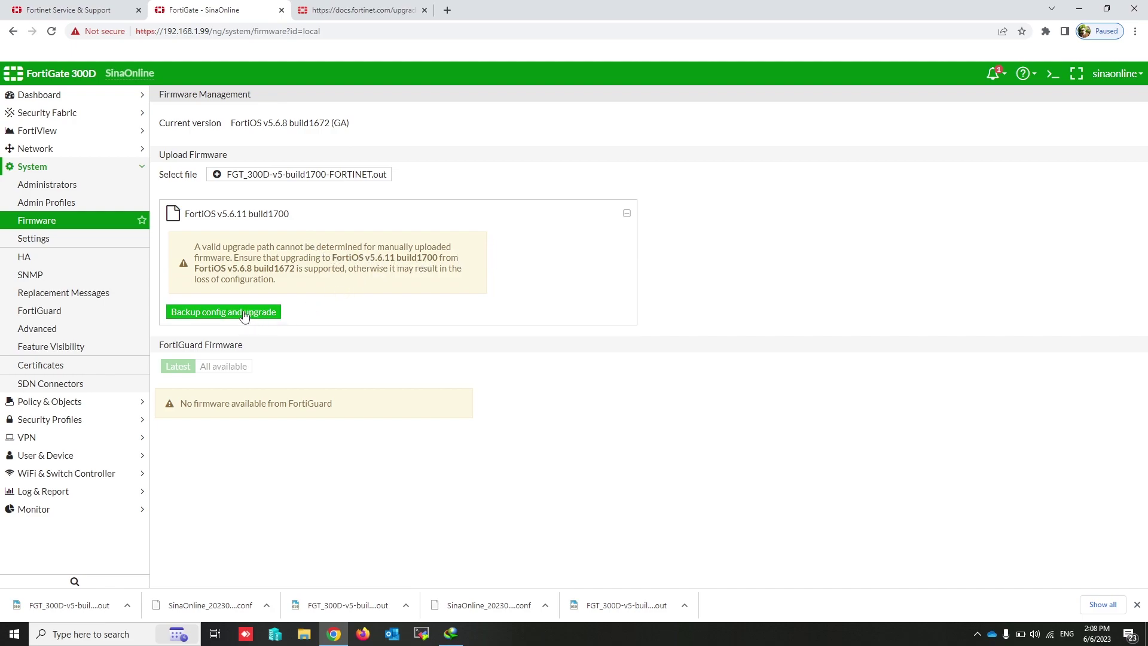
left_click(224, 316)
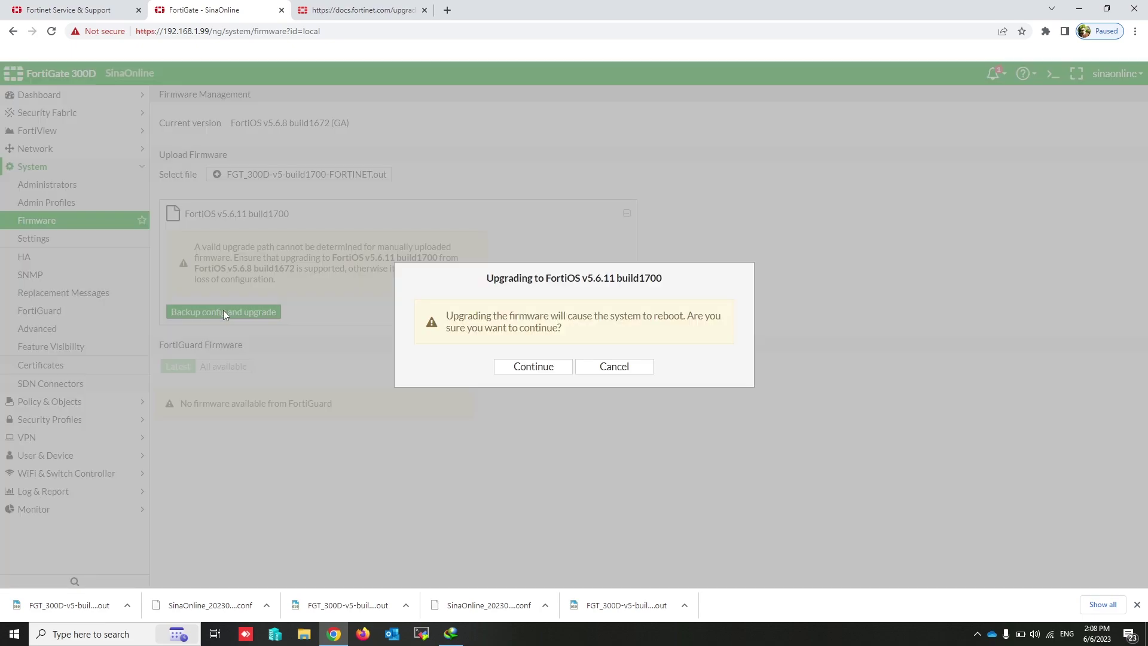
left_click(528, 368)
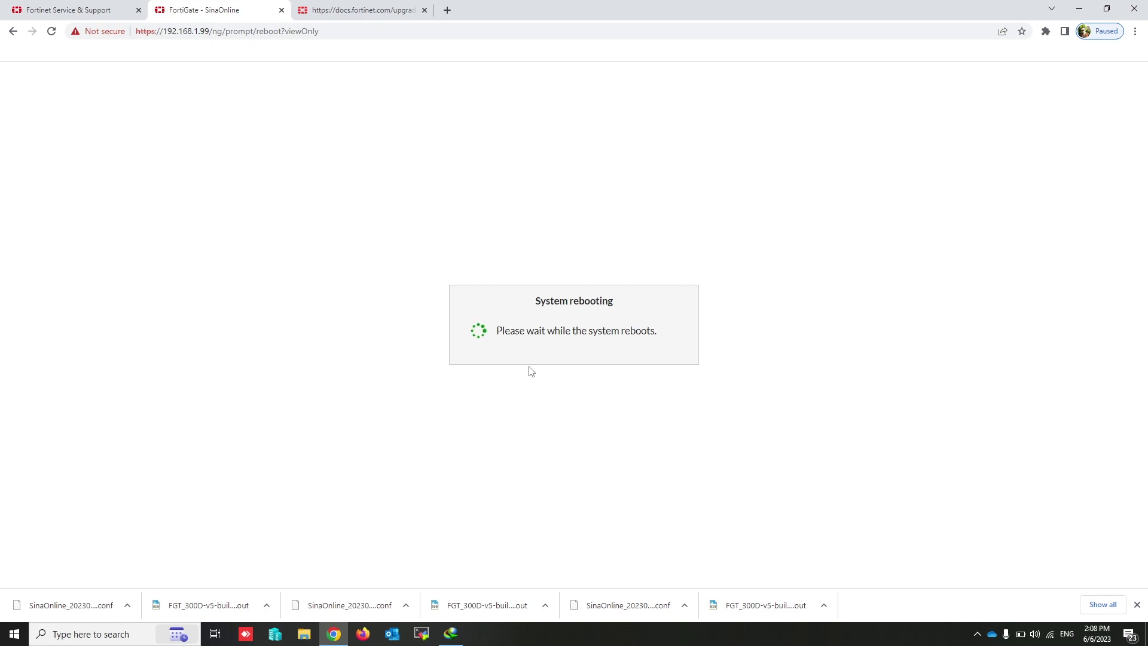
Mark 5.6.13 as the next target and browse the support site to the 5.6 > 5.6.13 folder.
left_click(356, 10)
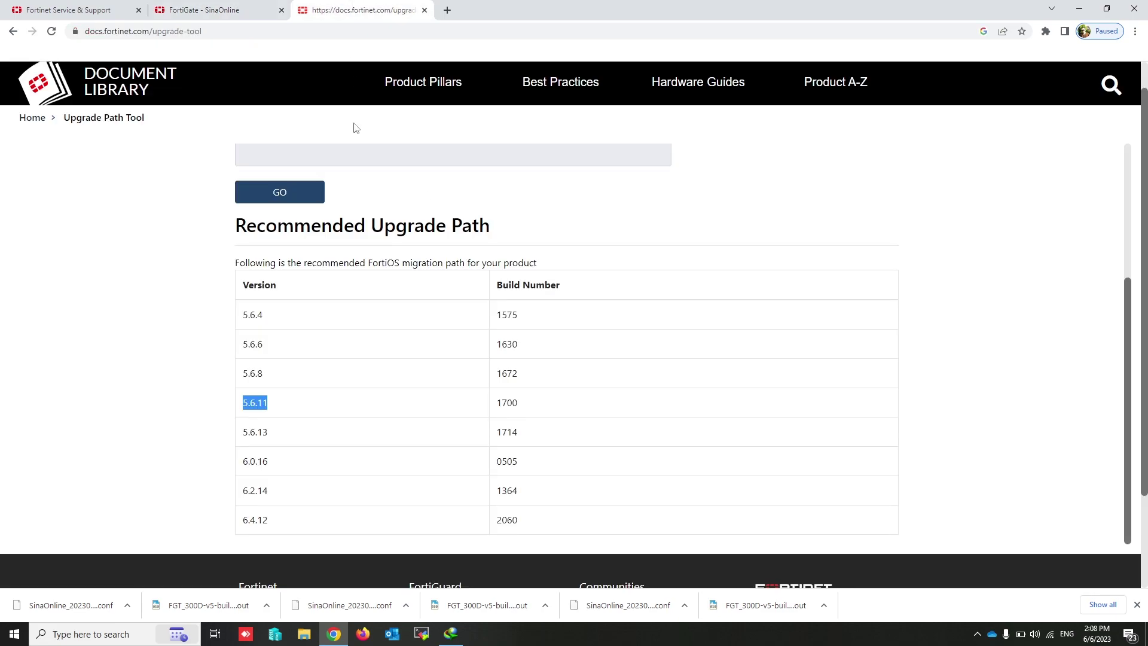
scroll(358, 327, "down", 1)
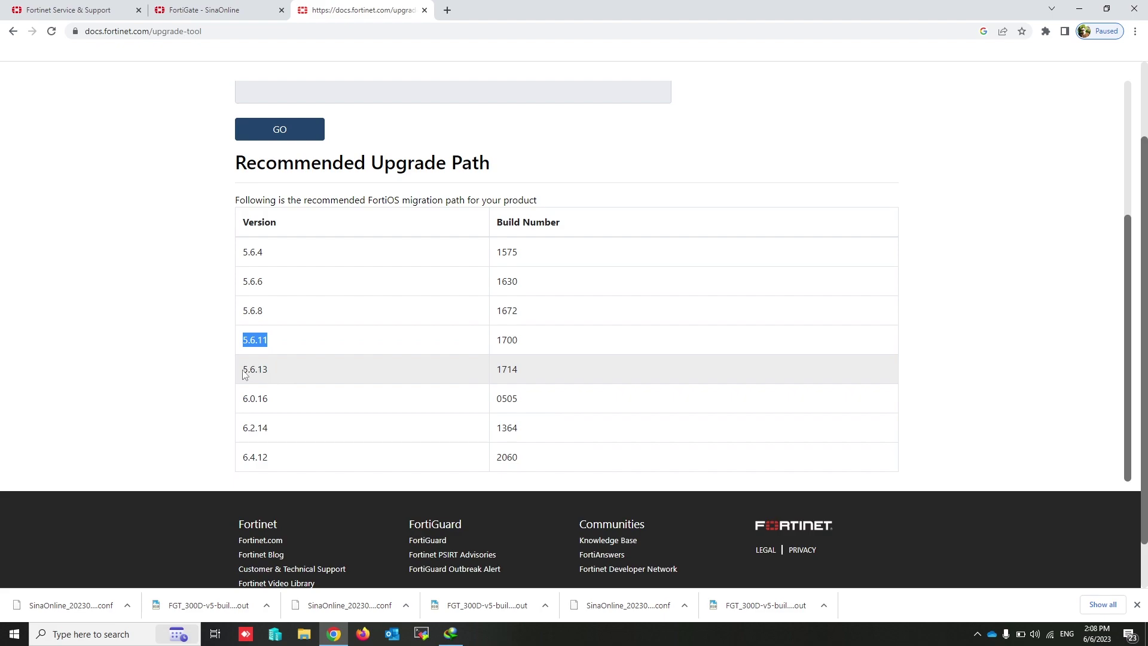
left_click_drag(243, 370, 270, 371)
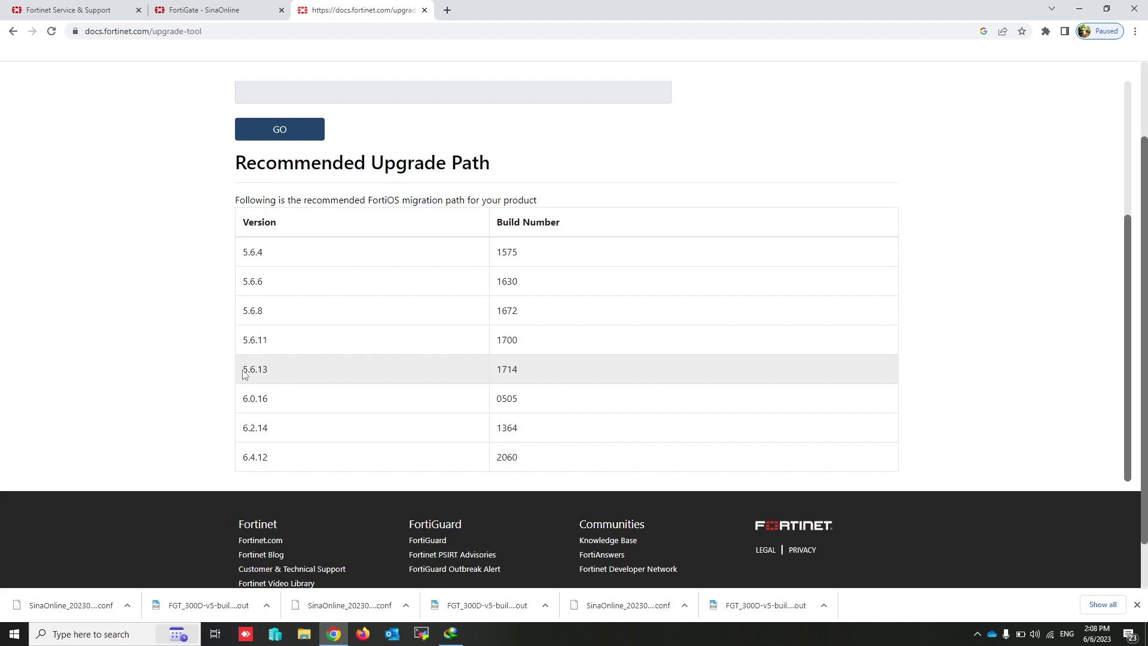
left_click(220, 15)
left_click(94, 12)
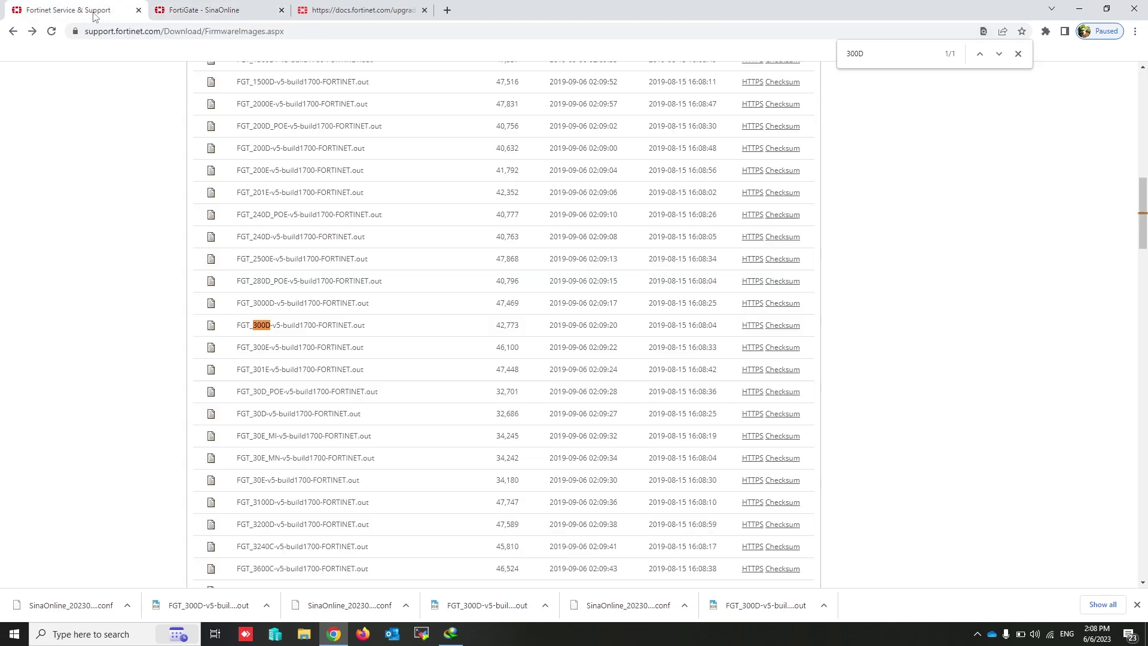
scroll(199, 252, "up", 10)
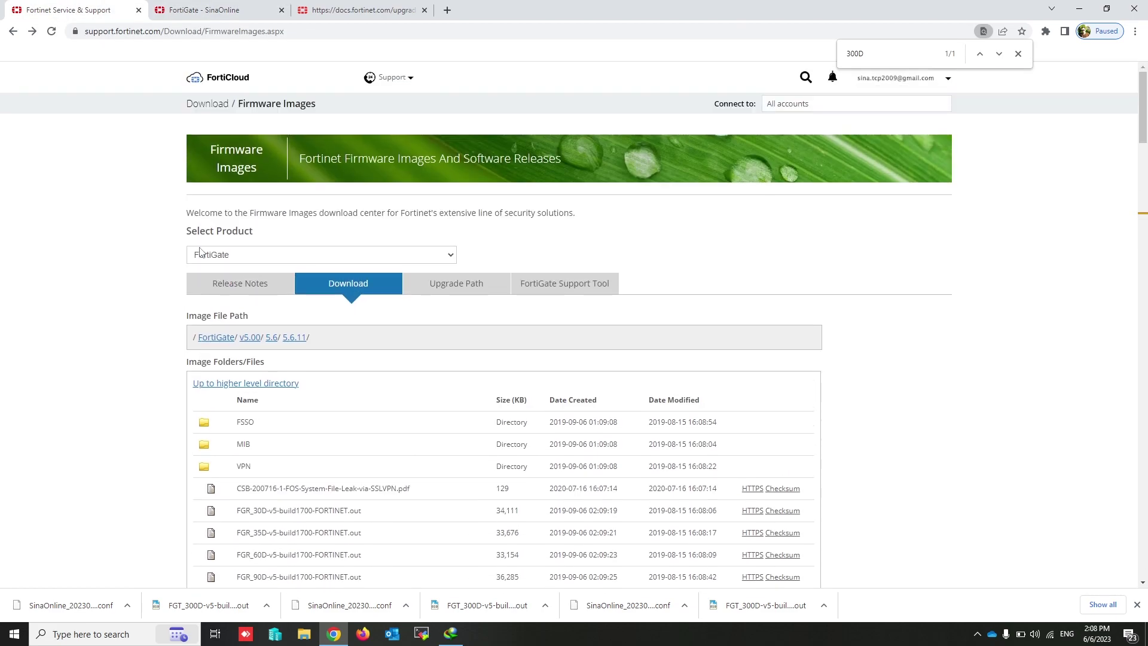
left_click(272, 339)
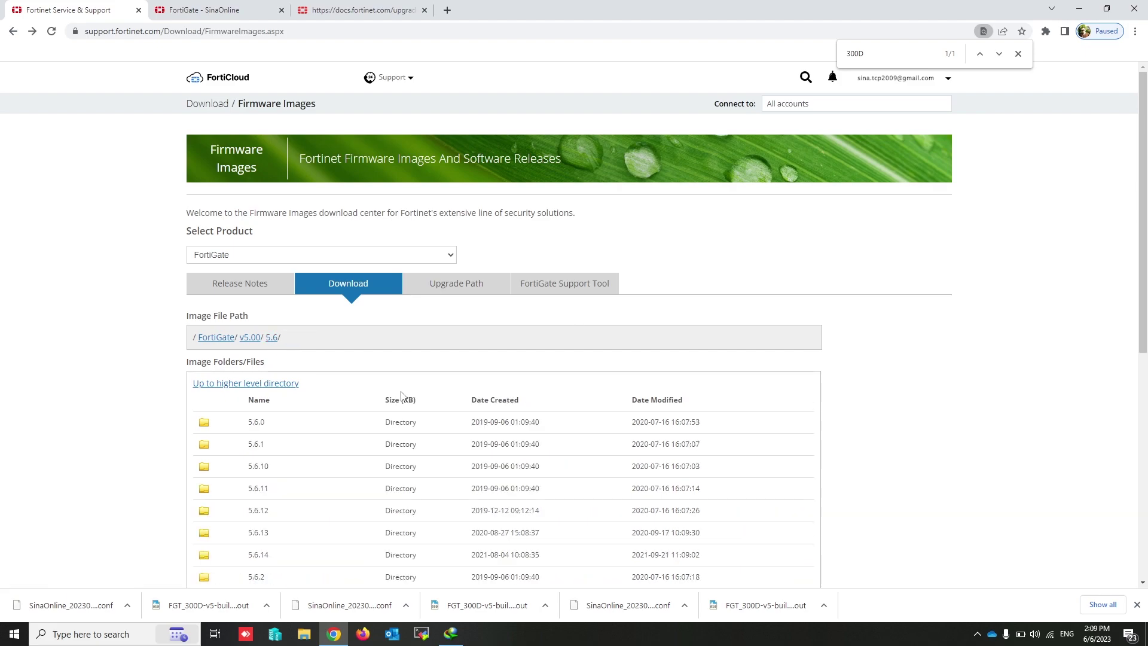
scroll(401, 396, "down", 2)
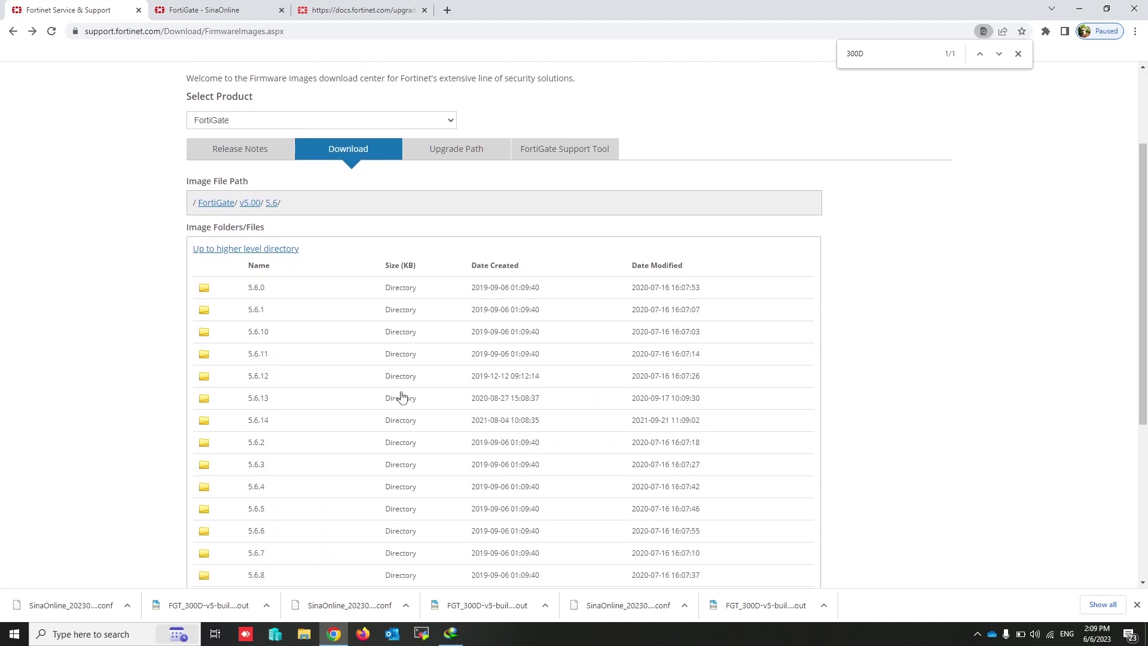
left_click(259, 403)
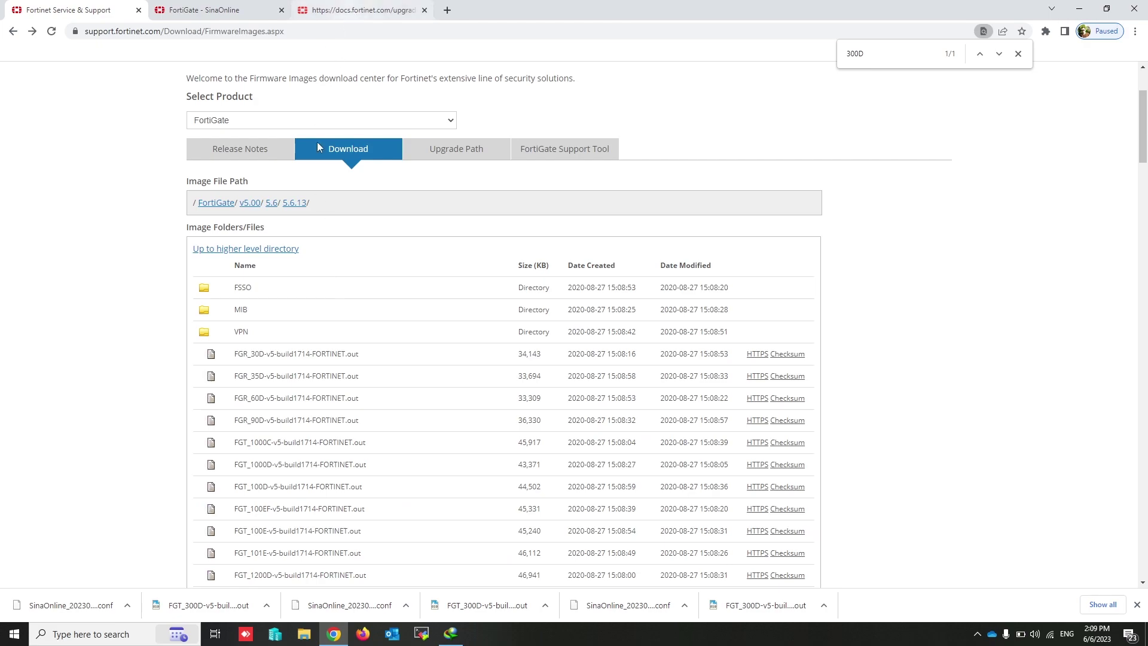
scroll(318, 266, "down", 2)
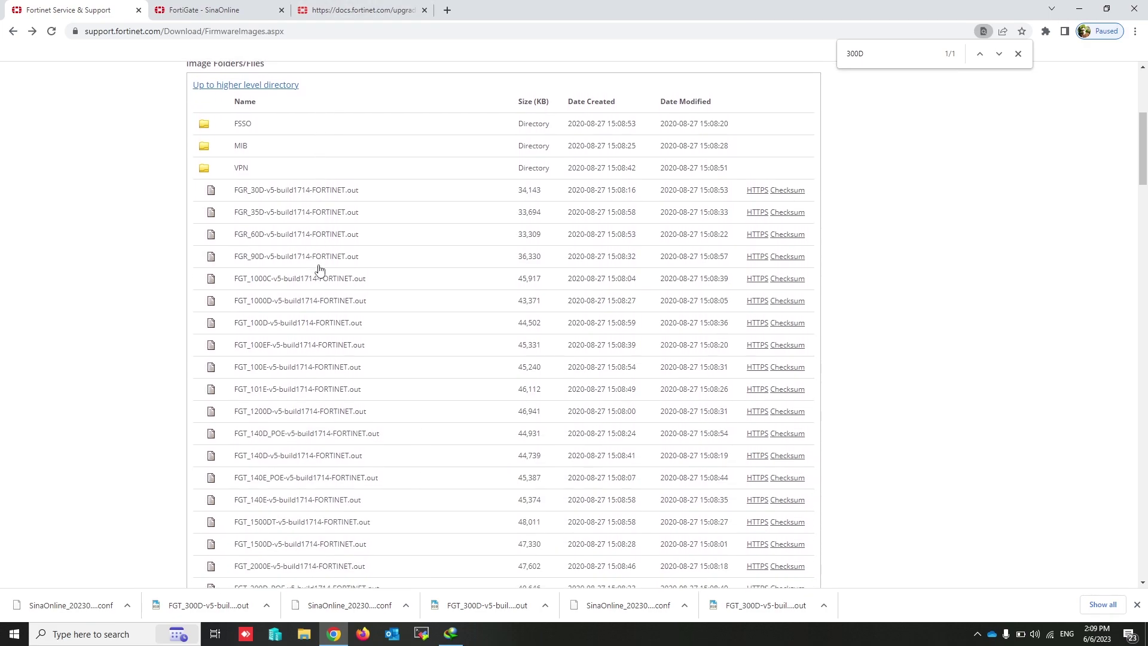
Download FGT_300D-v5-build1714-FORTINET.out via HTTPS, go back, and view the upgrade path.
left_click(1000, 54)
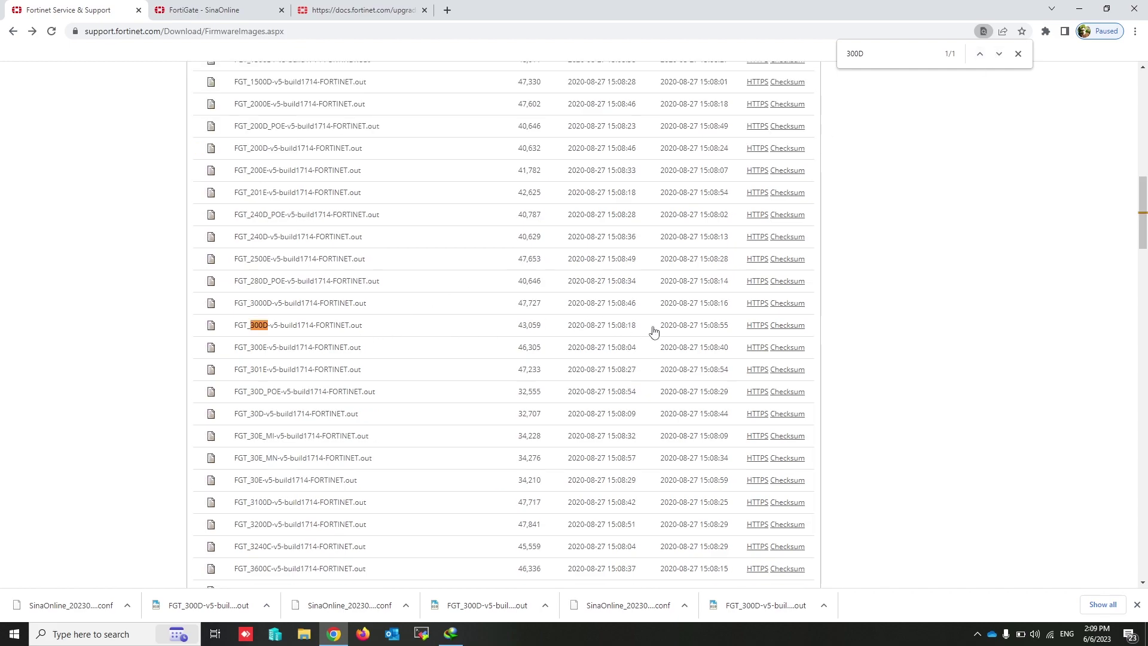
left_click(758, 327)
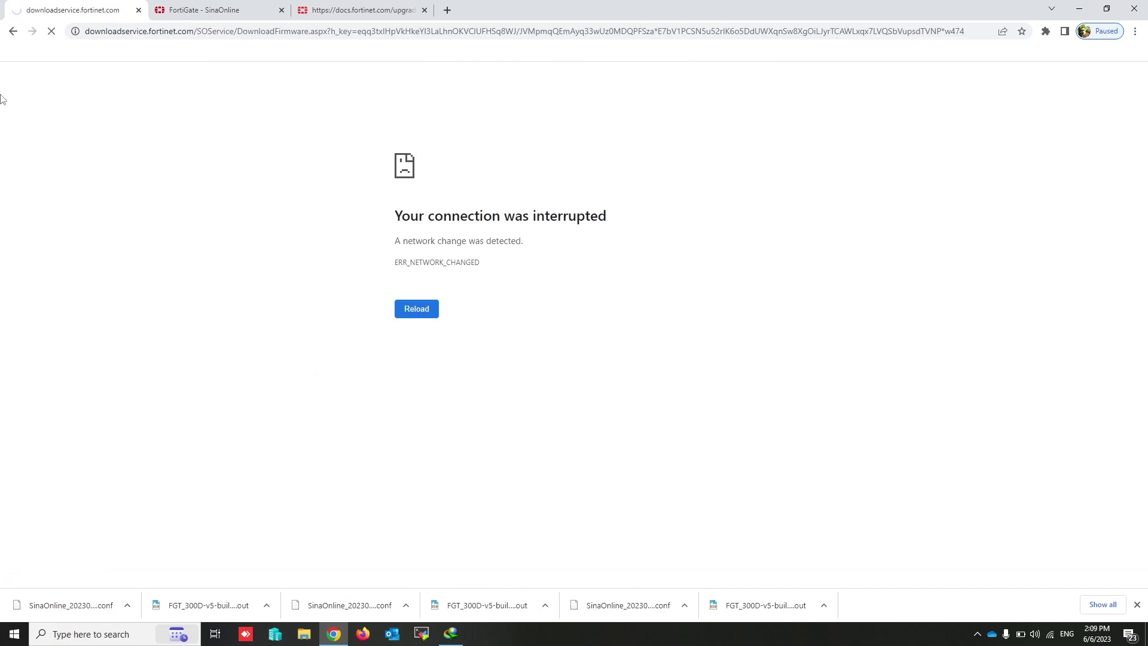
left_click(14, 32)
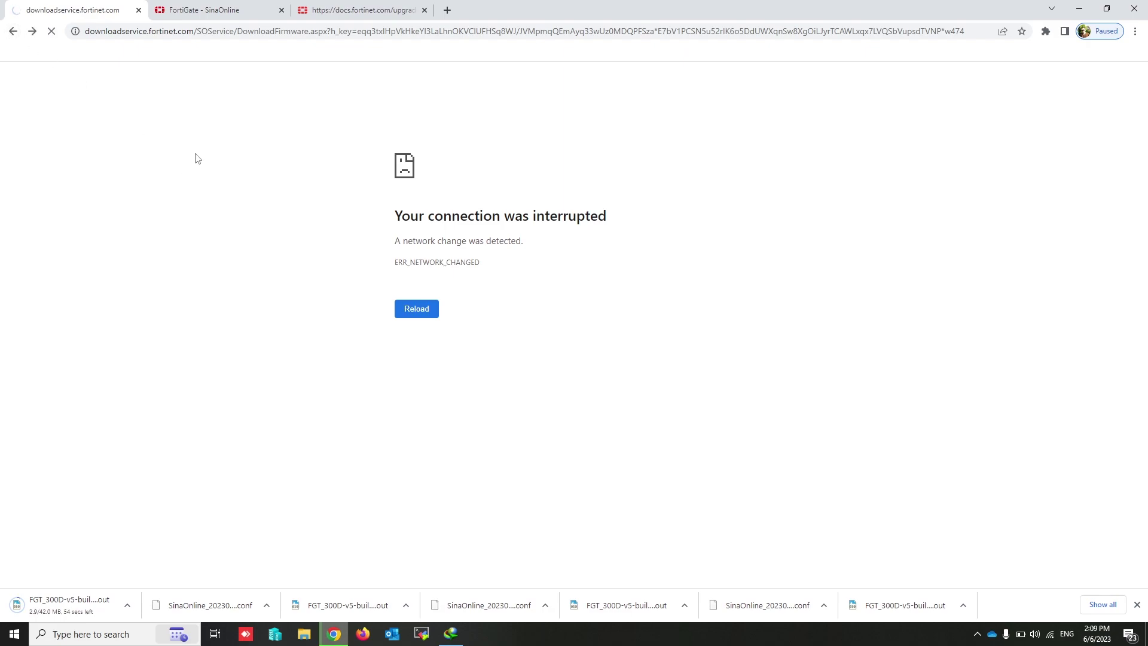
left_click(351, 12)
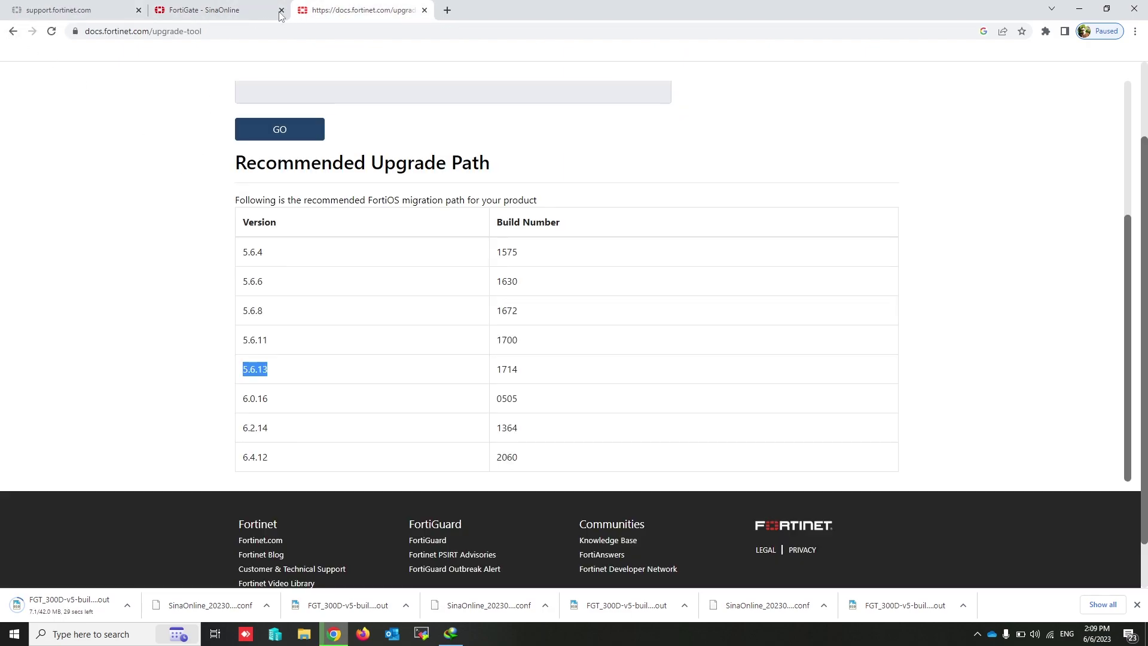
While the firewall reboots, return the support site to the FortiGate firmware Download folder list, then check the login page.
left_click(232, 12)
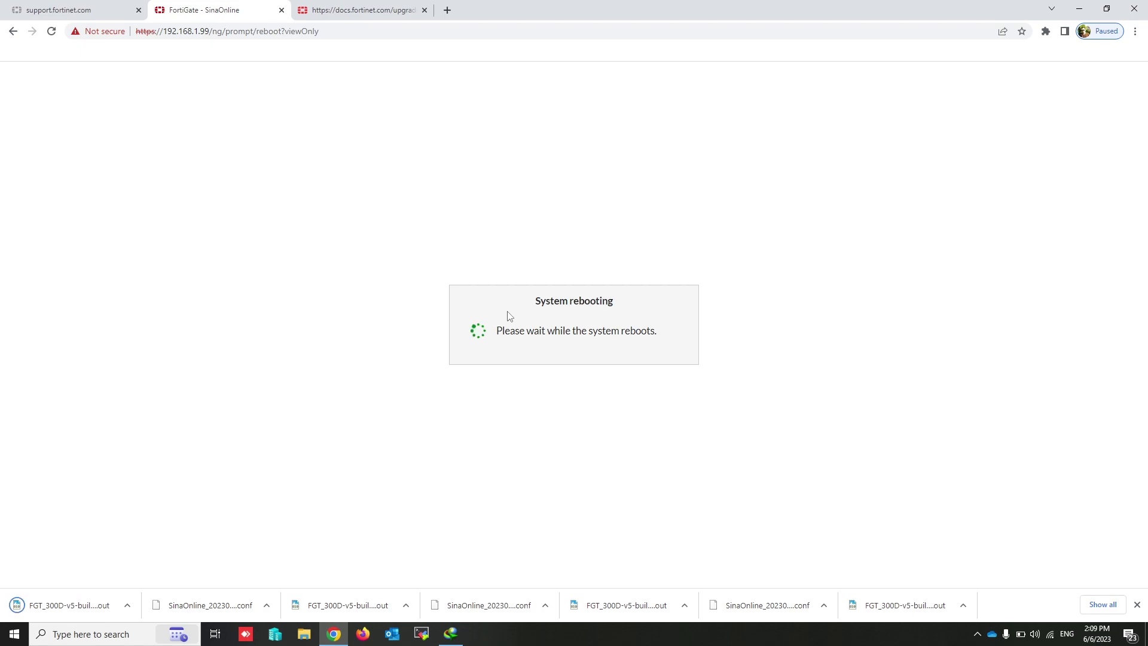
left_click(63, 10)
left_click(51, 31)
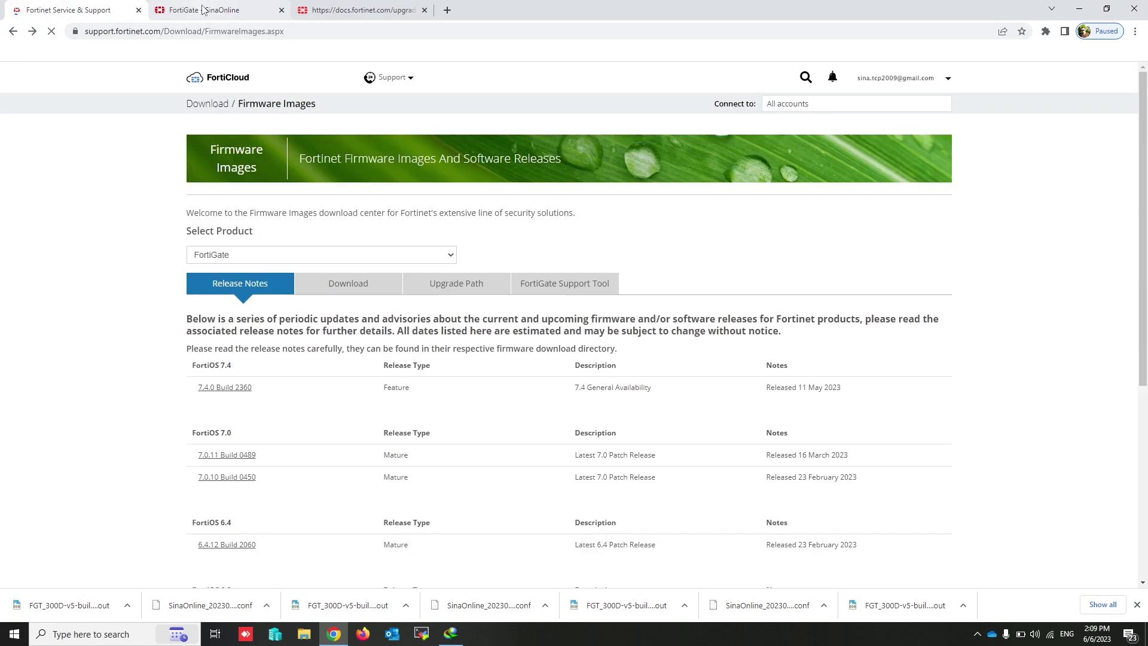
left_click(203, 11)
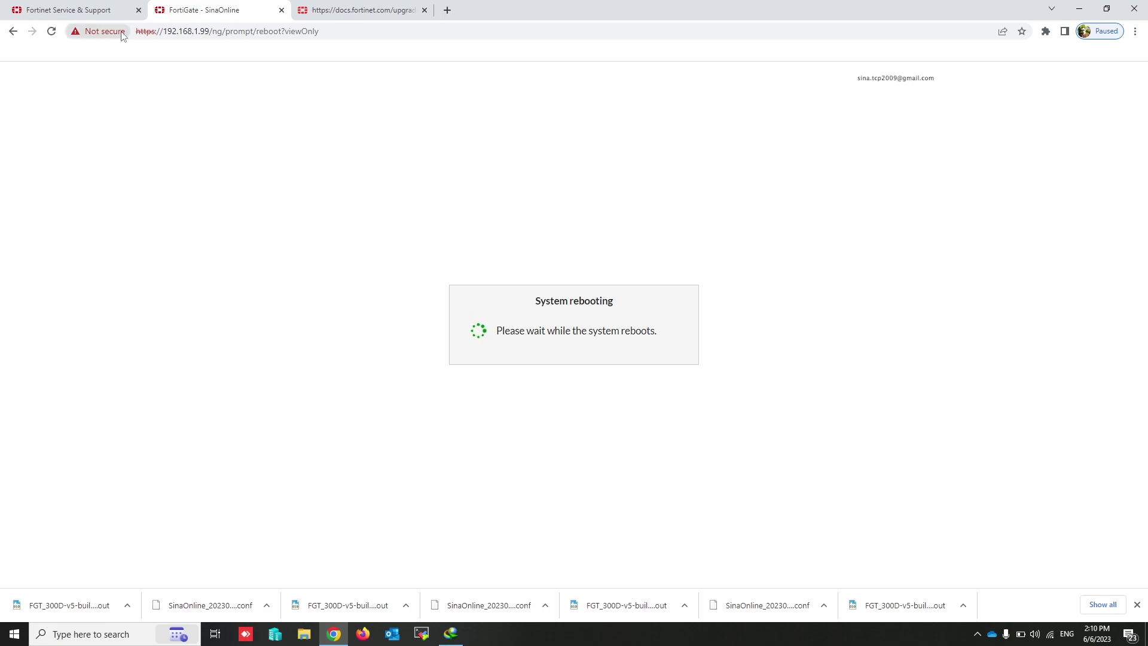
left_click(94, 11)
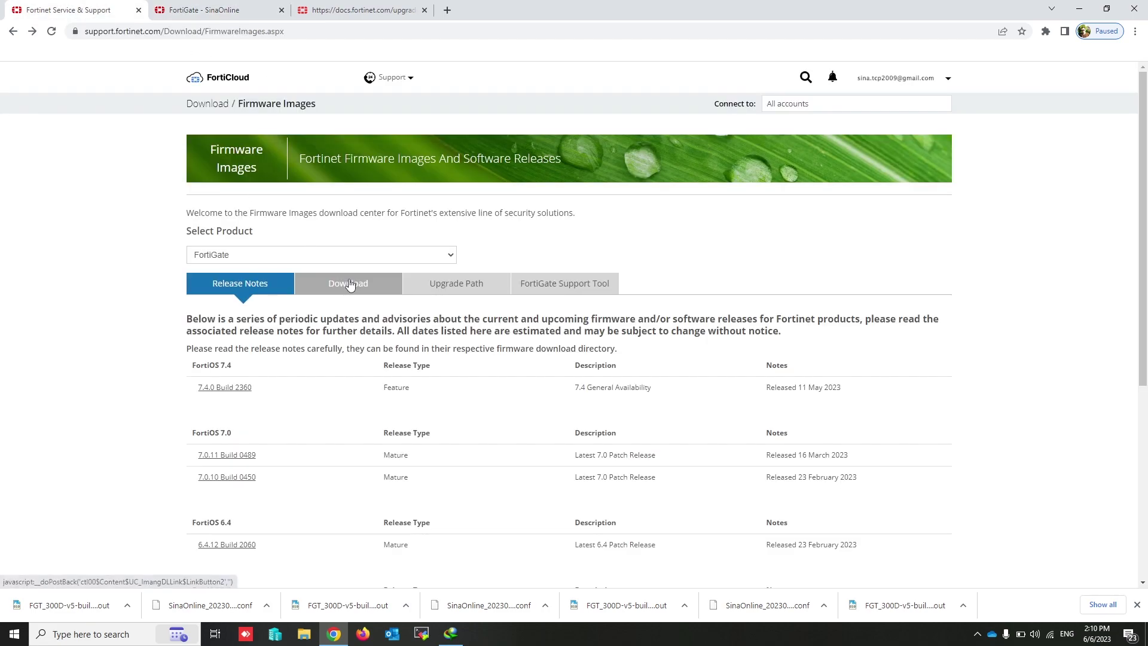
left_click(350, 285)
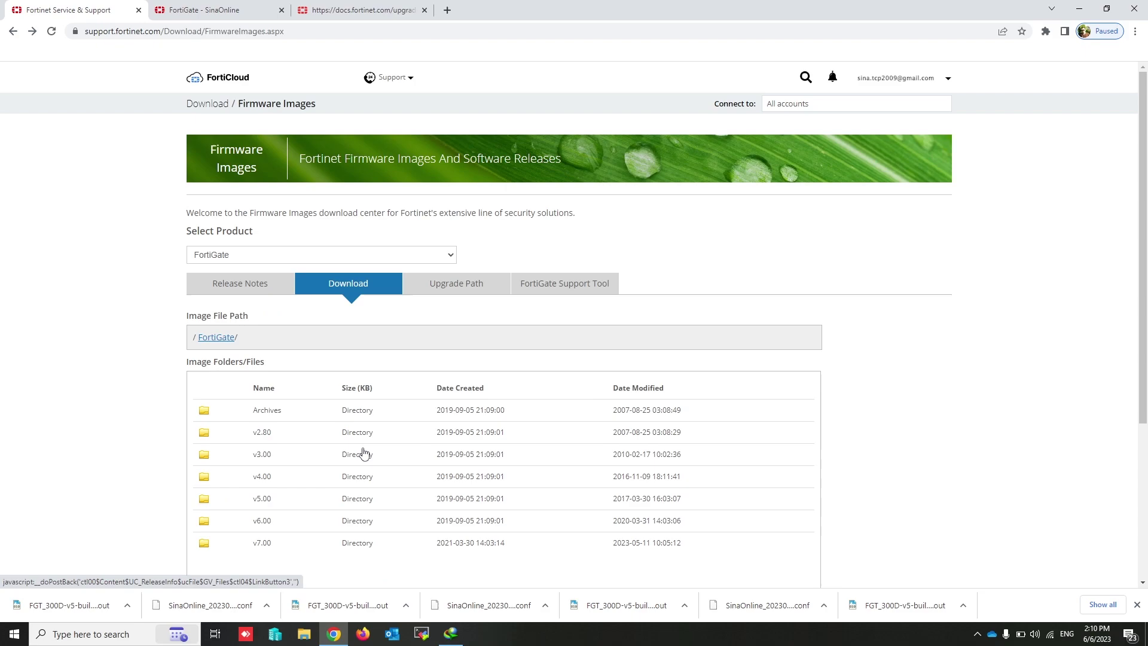
scroll(317, 426, "down", 1)
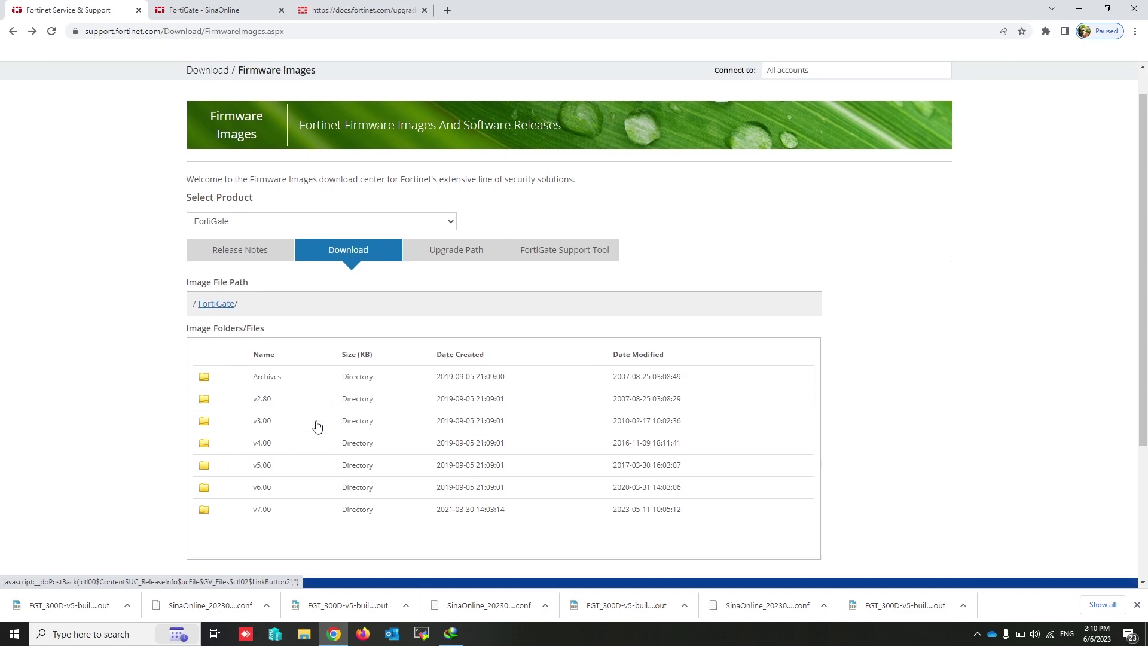
left_click(213, 11)
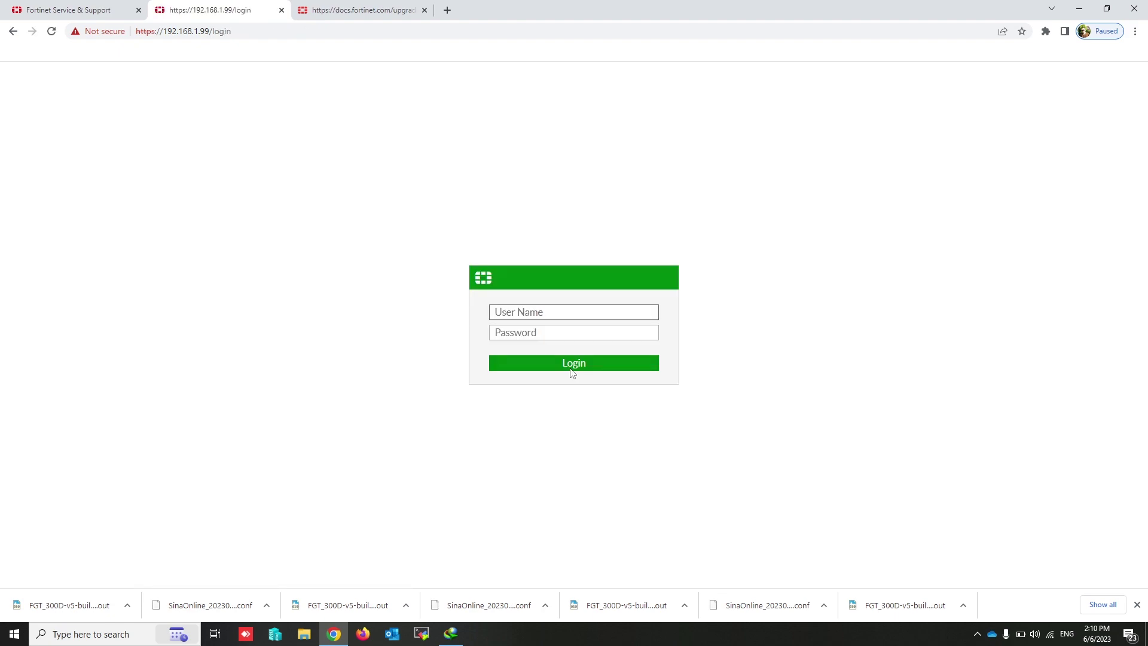
type("sinaonline")
Log into the FortiGate, whose dashboard now reports v5.6.11 build1700.
key("Tab")
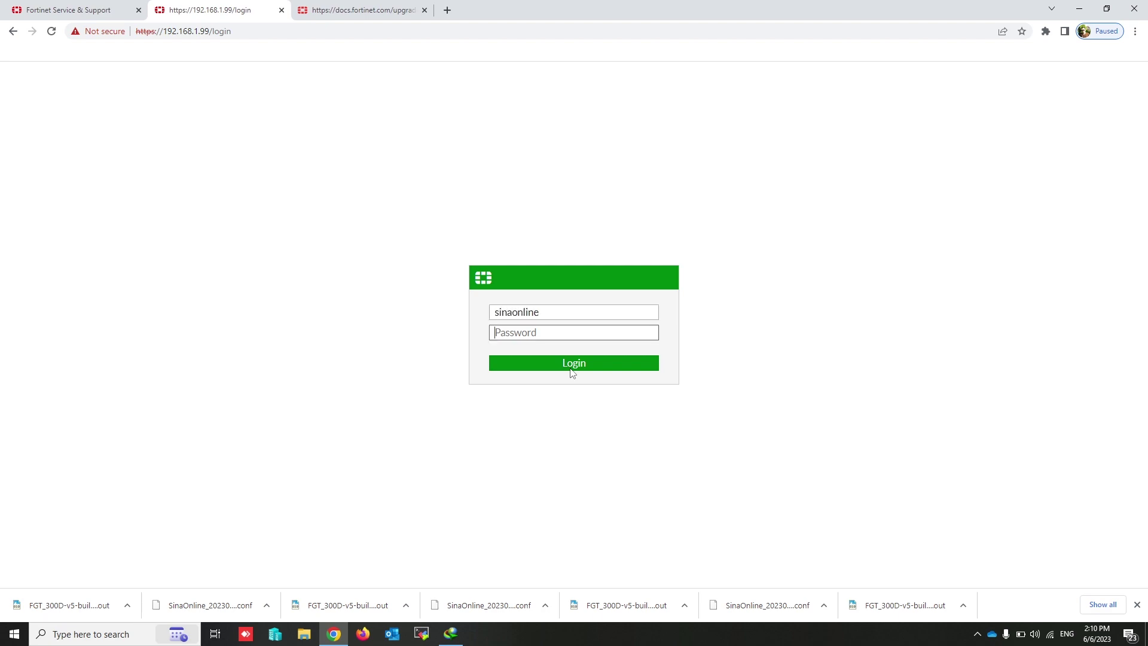
type("***")
left_click(571, 363)
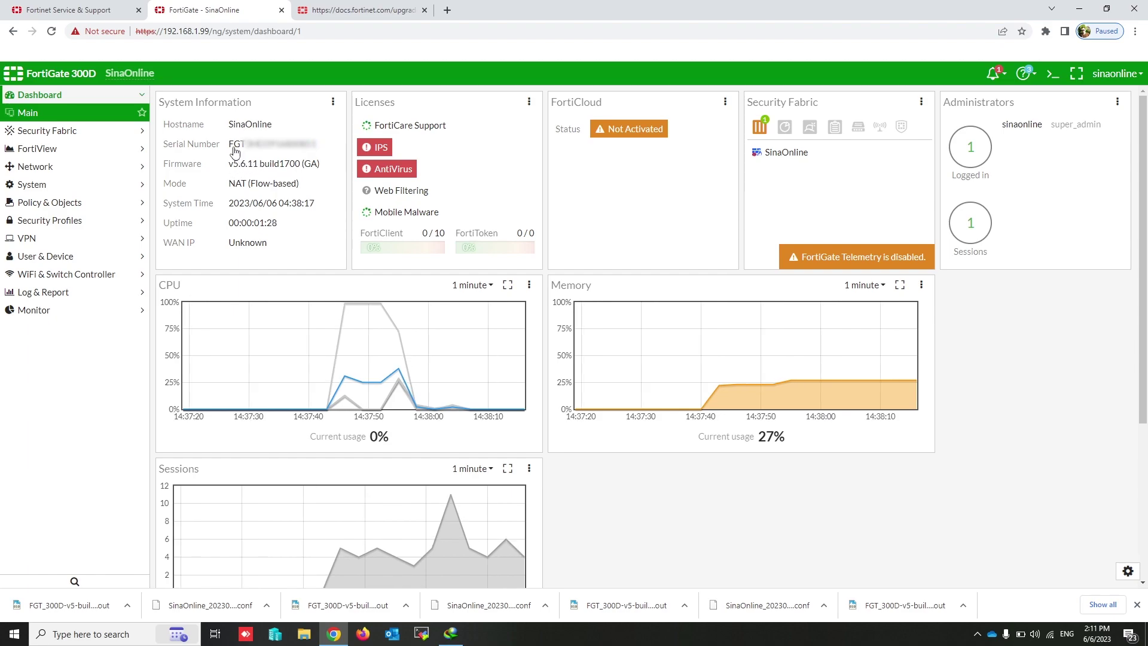
In System > Firmware, upload the build1714 image, back up the config and confirm the upgrade to v5.6.13.
left_click(50, 185)
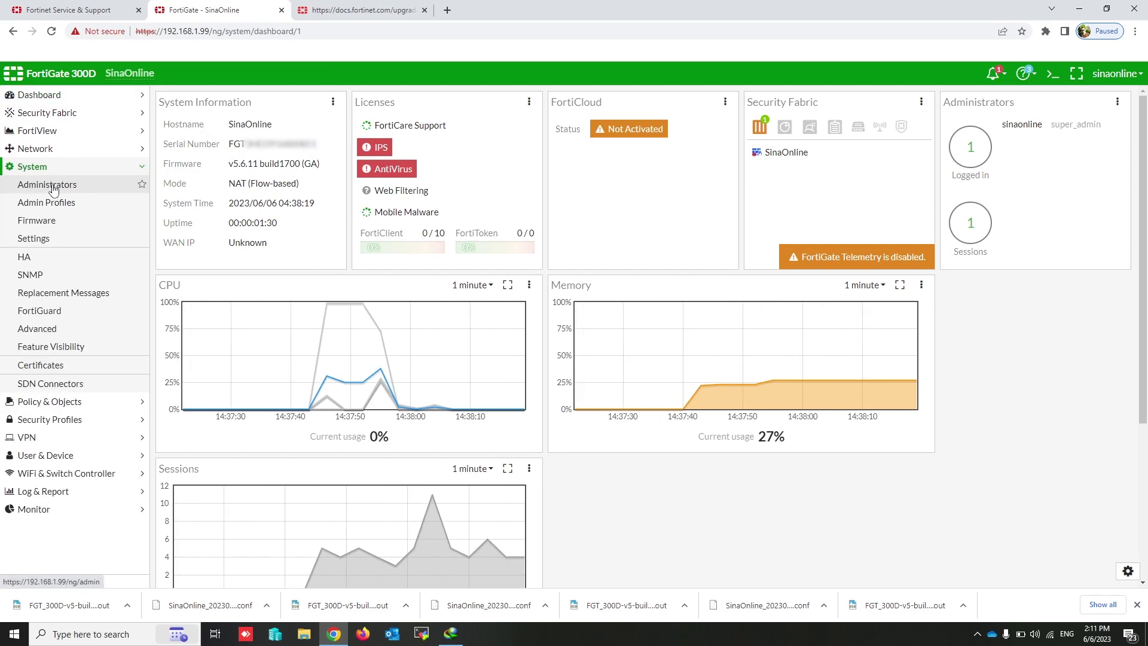
left_click(60, 225)
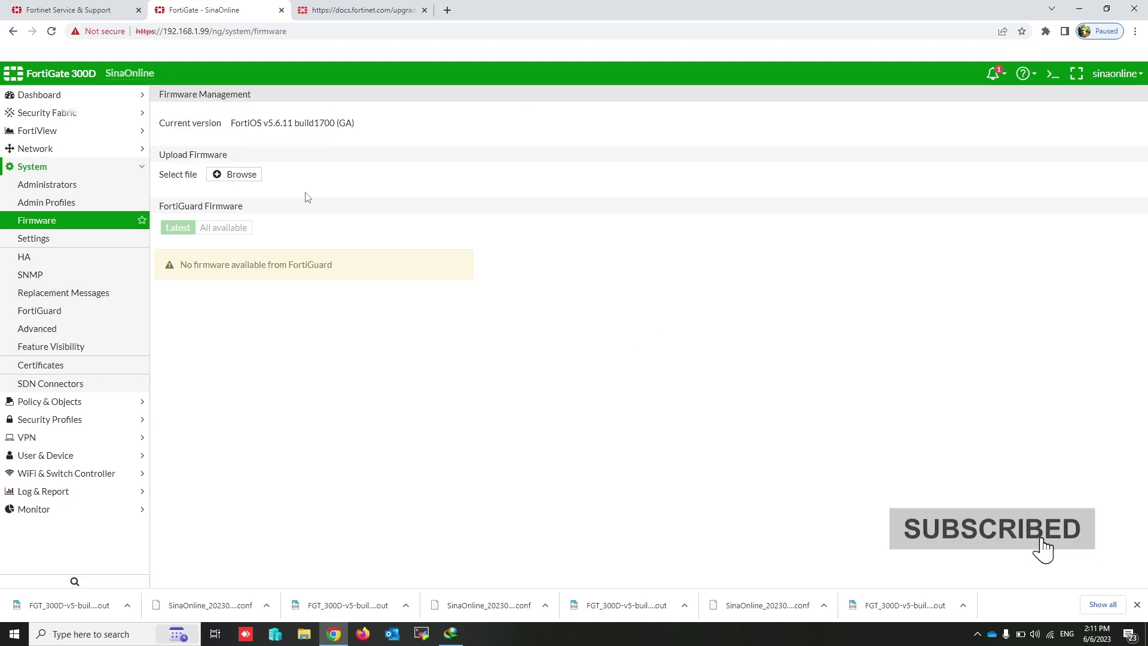
left_click(240, 175)
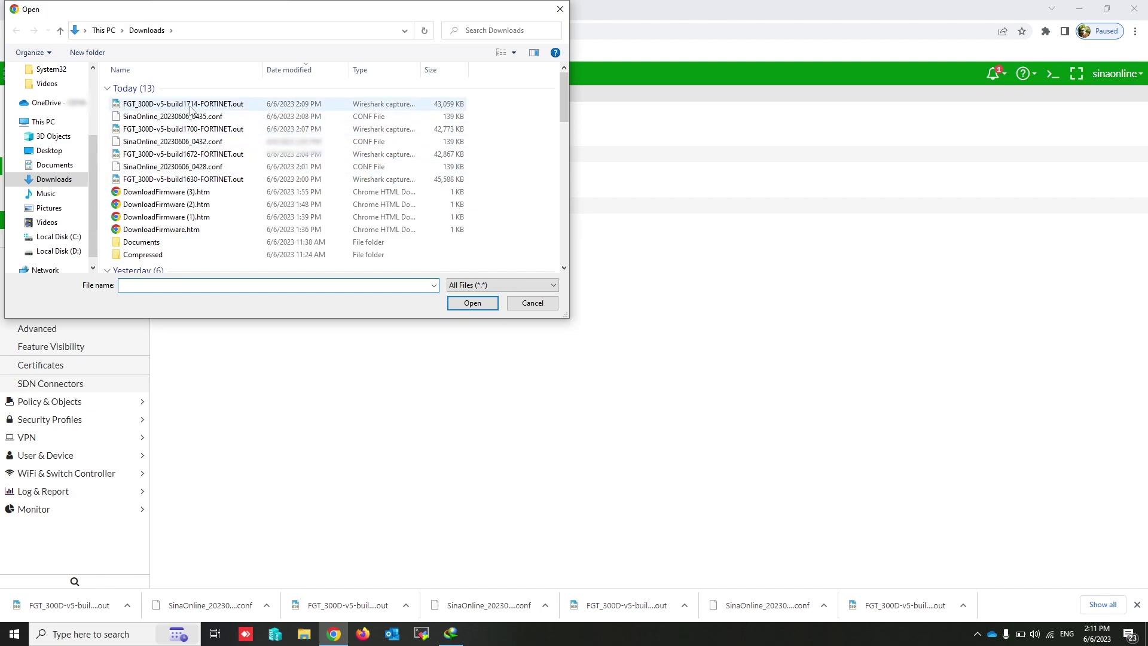
double_click(188, 104)
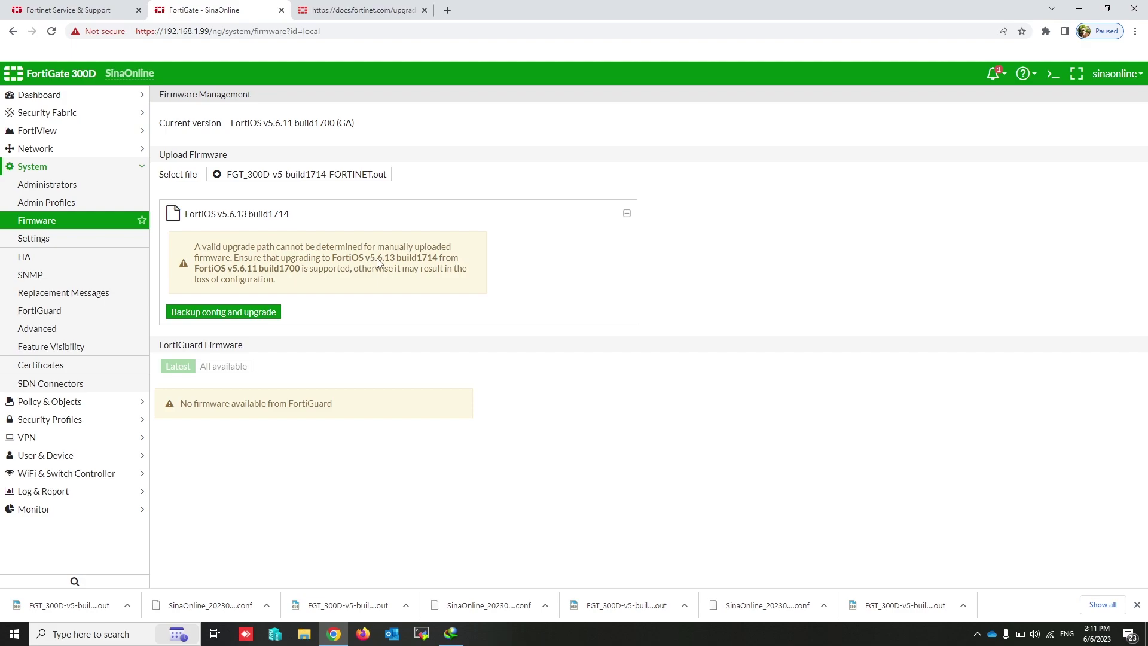
left_click(213, 314)
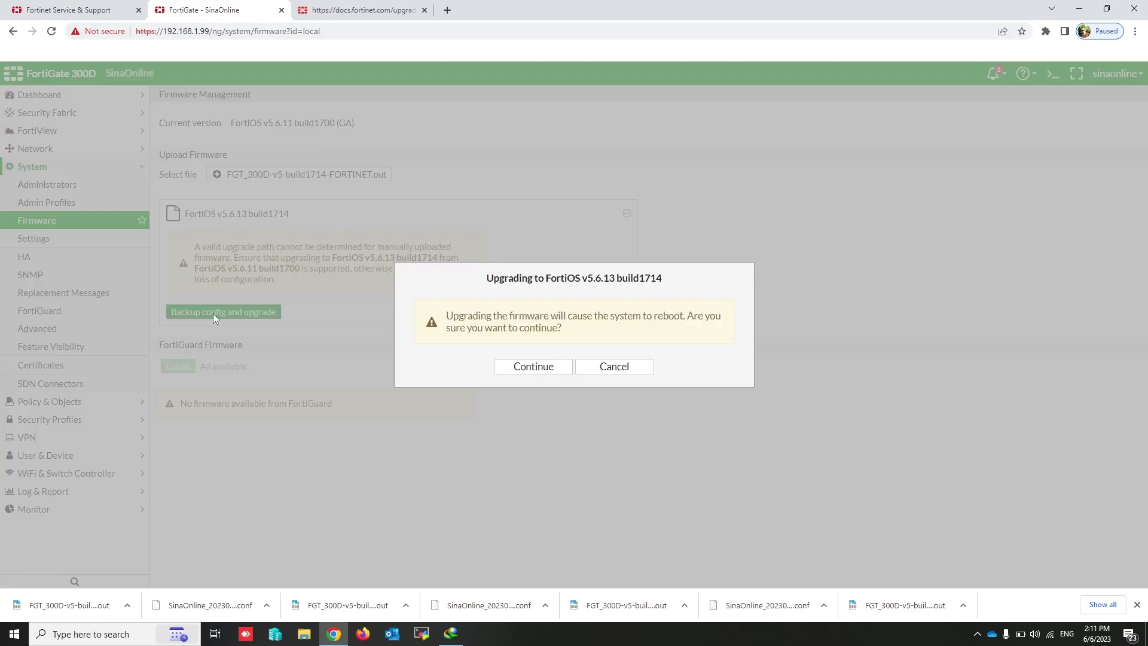
left_click(529, 368)
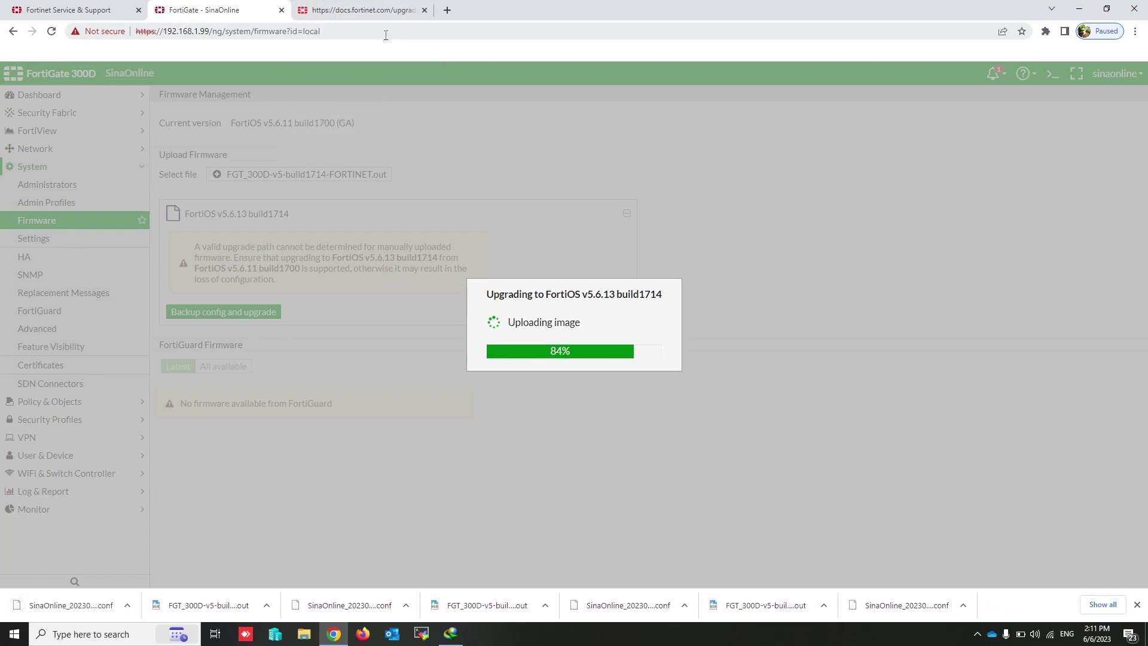
left_click(359, 11)
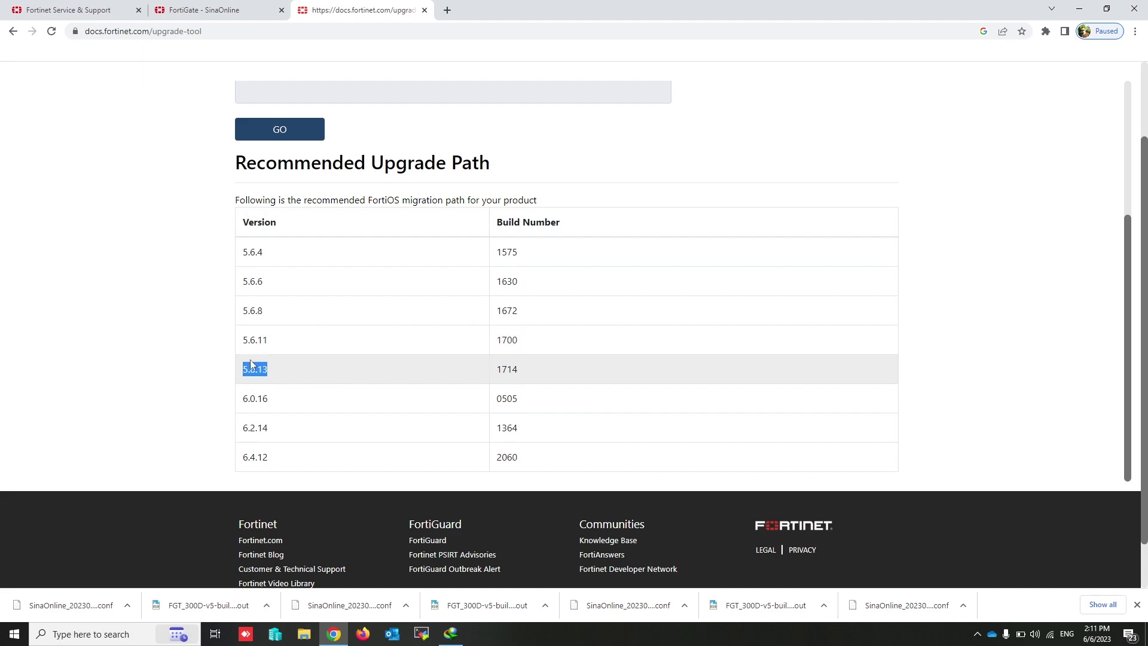
scroll(251, 363, "down", 2)
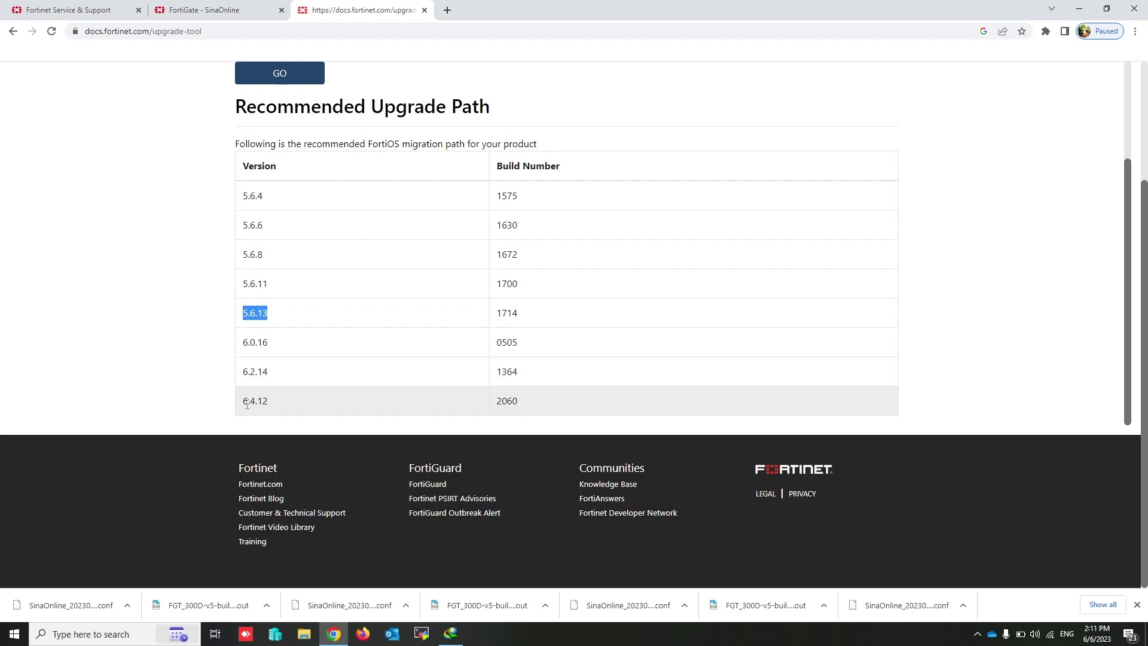
Highlight the final 6.4.12 / build 2060 row in the upgrade path, check the rebooting firewall, and go to the download site.
left_click(246, 404)
left_click_drag(246, 404, 271, 400)
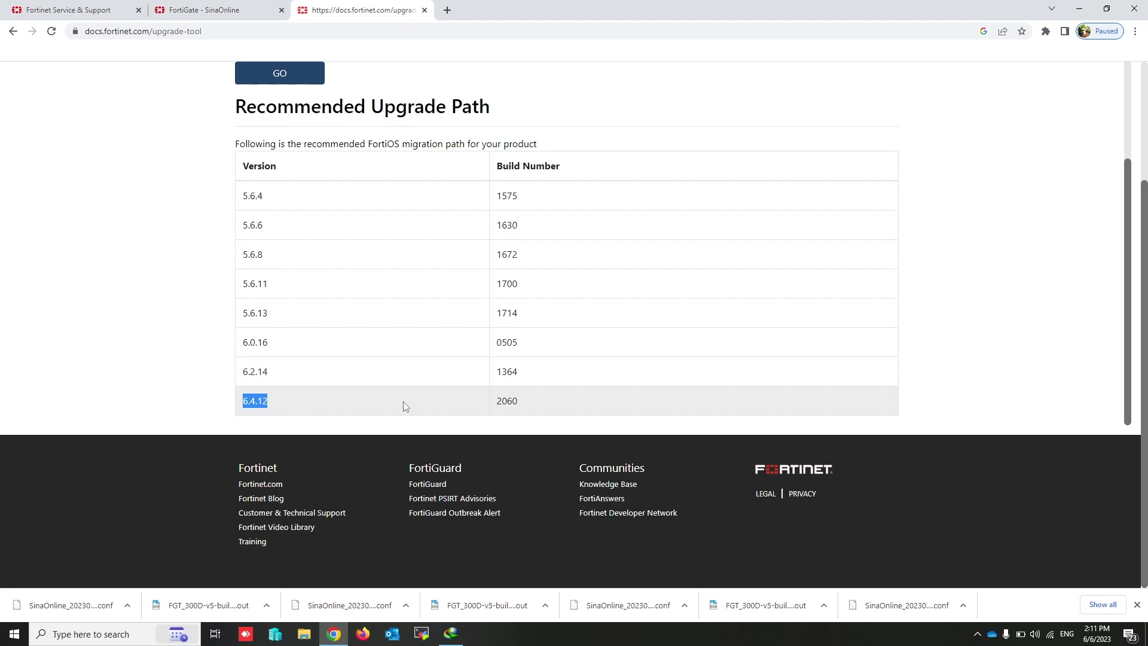
left_click_drag(508, 397, 529, 398)
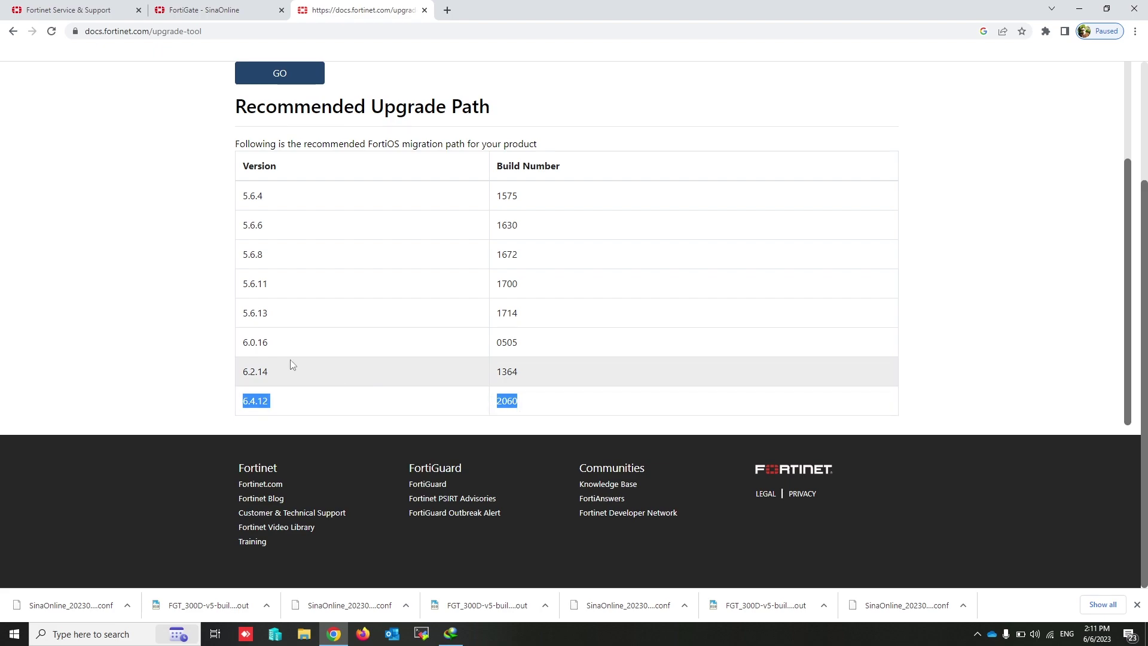
left_click(205, 9)
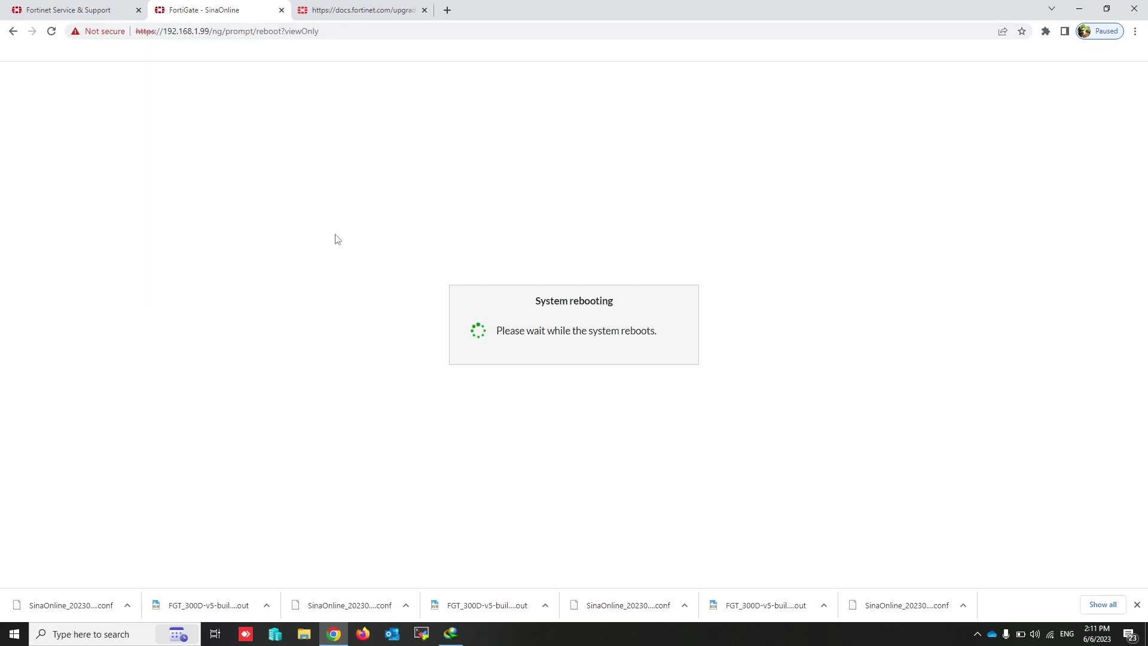
left_click(341, 11)
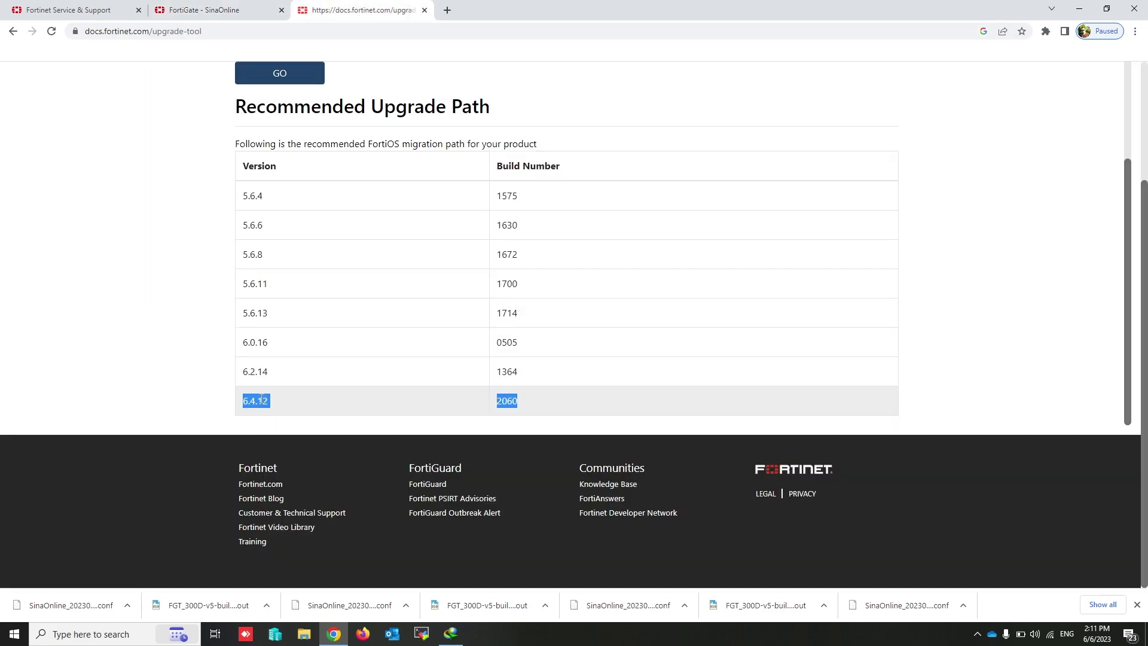
left_click(69, 10)
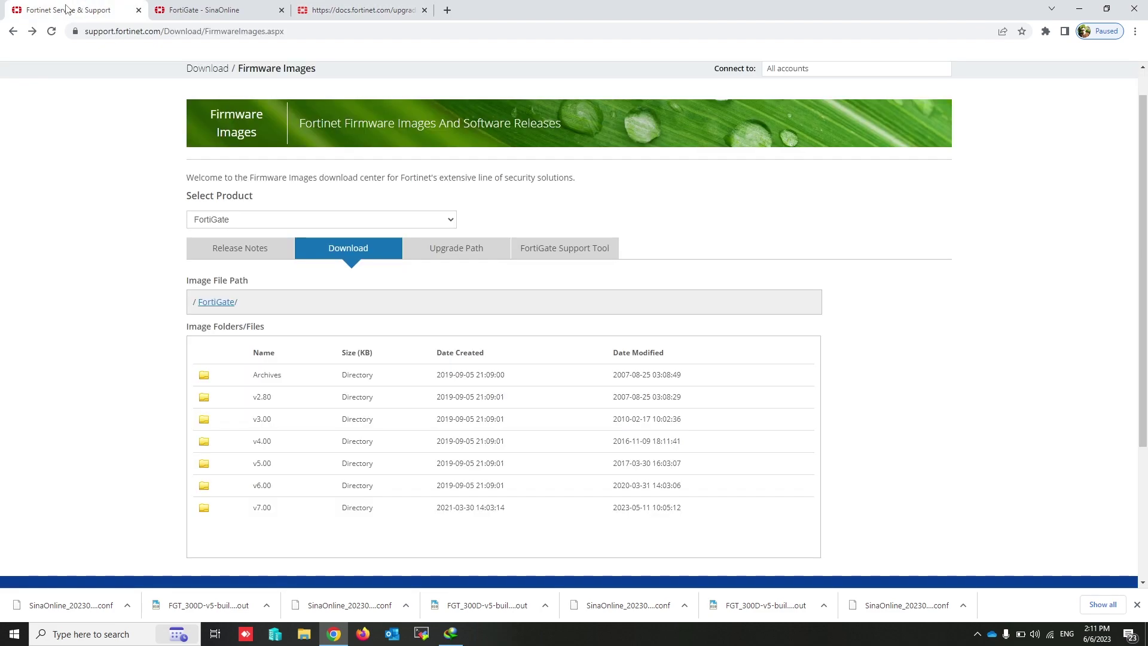
Download the FGT_300D v6.4.12 build2060 image over HTTPS and return to the FortiGate tab.
left_click(259, 488)
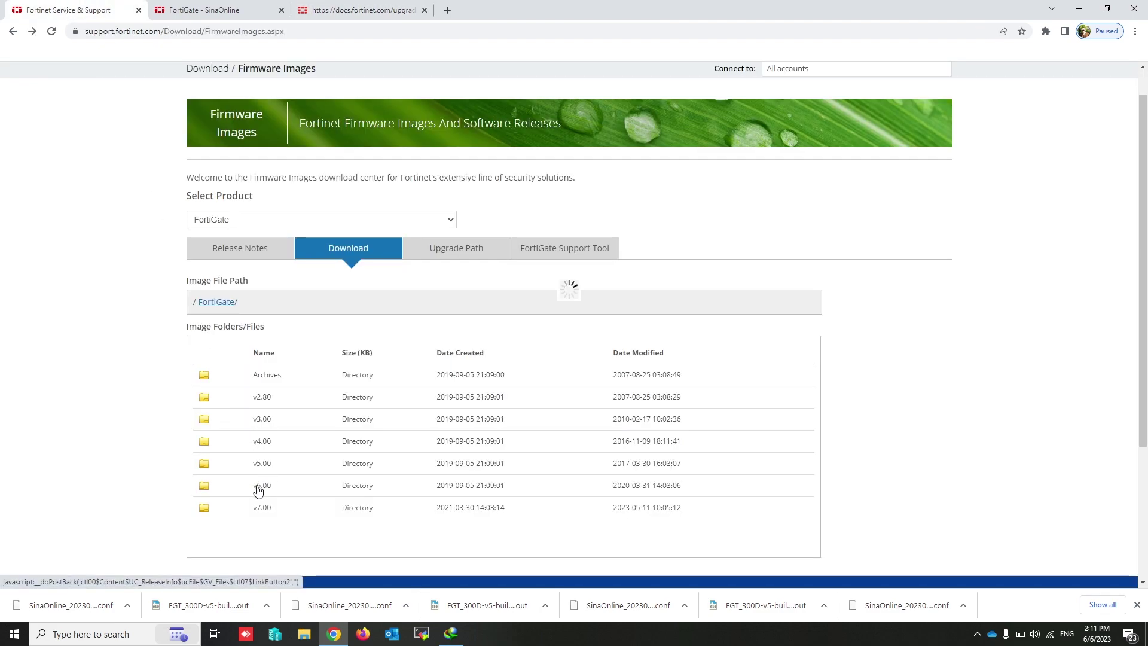
left_click(255, 434)
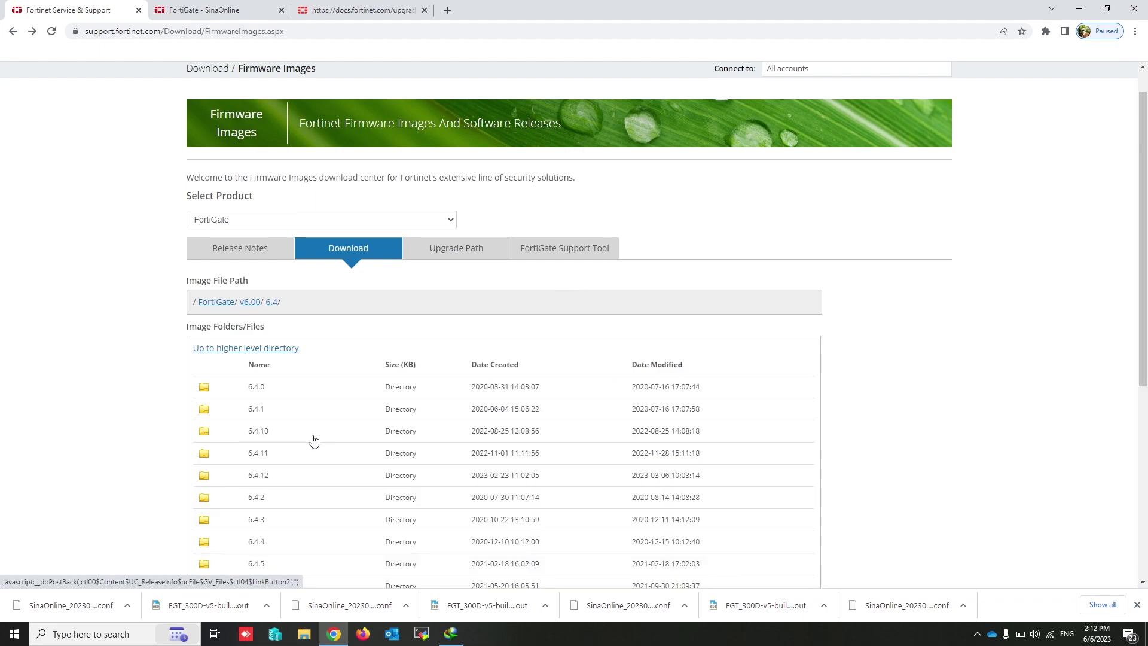
scroll(313, 438, "down", 1)
scroll(312, 439, "down", 1)
scroll(313, 438, "down", 2)
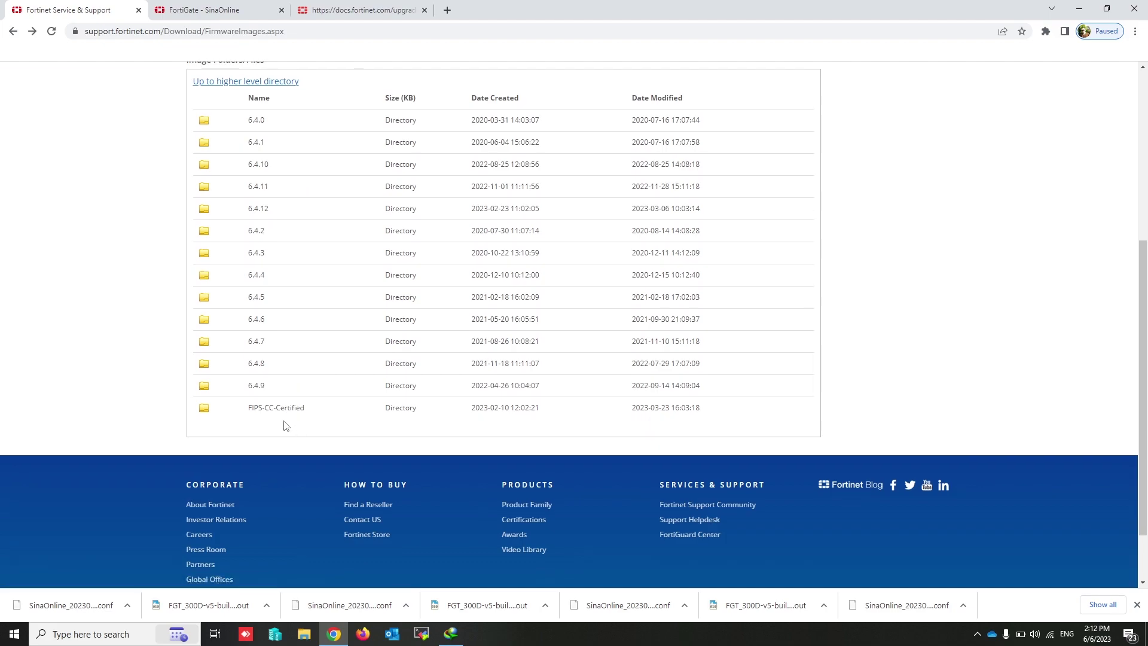
scroll(310, 327, "up", 1)
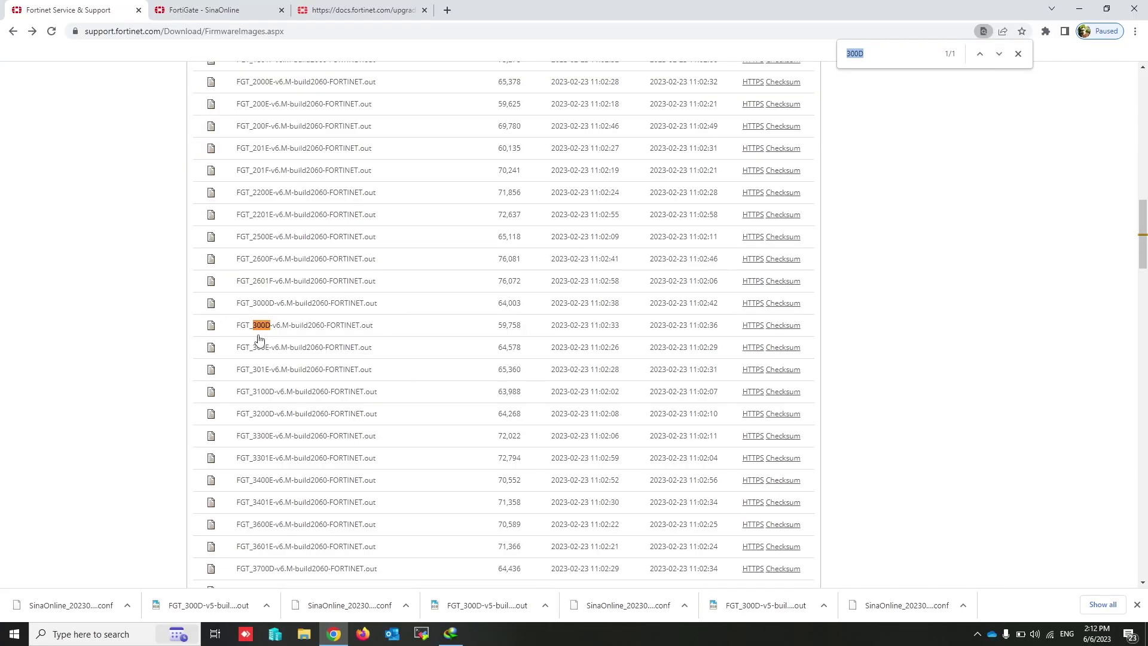
left_click(758, 331)
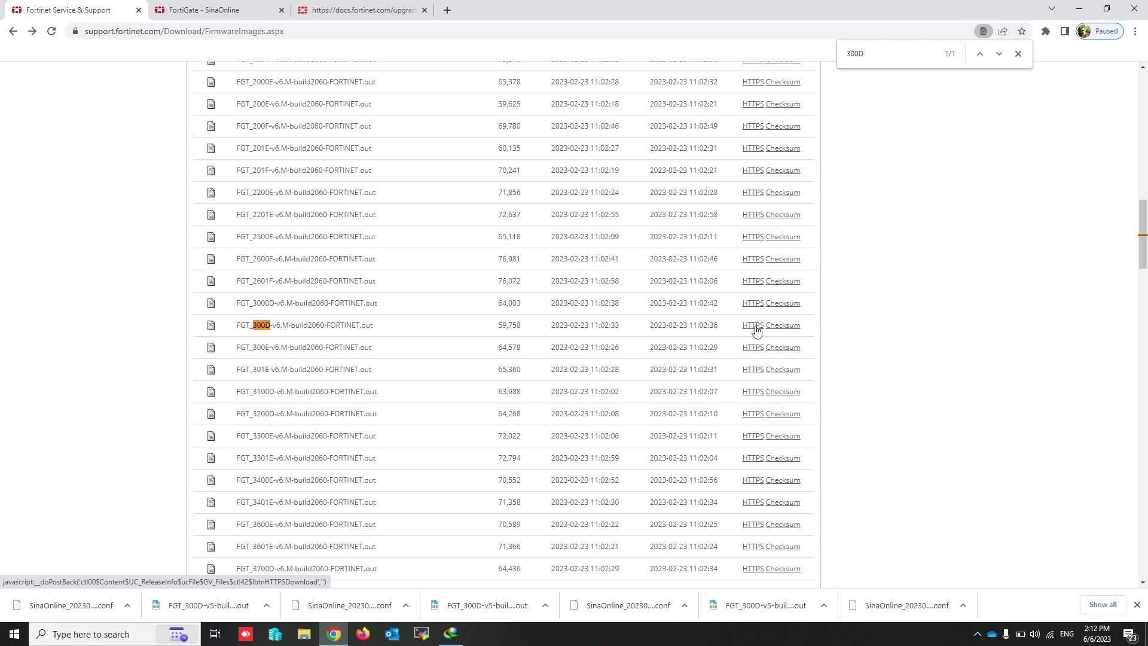
left_click(755, 330)
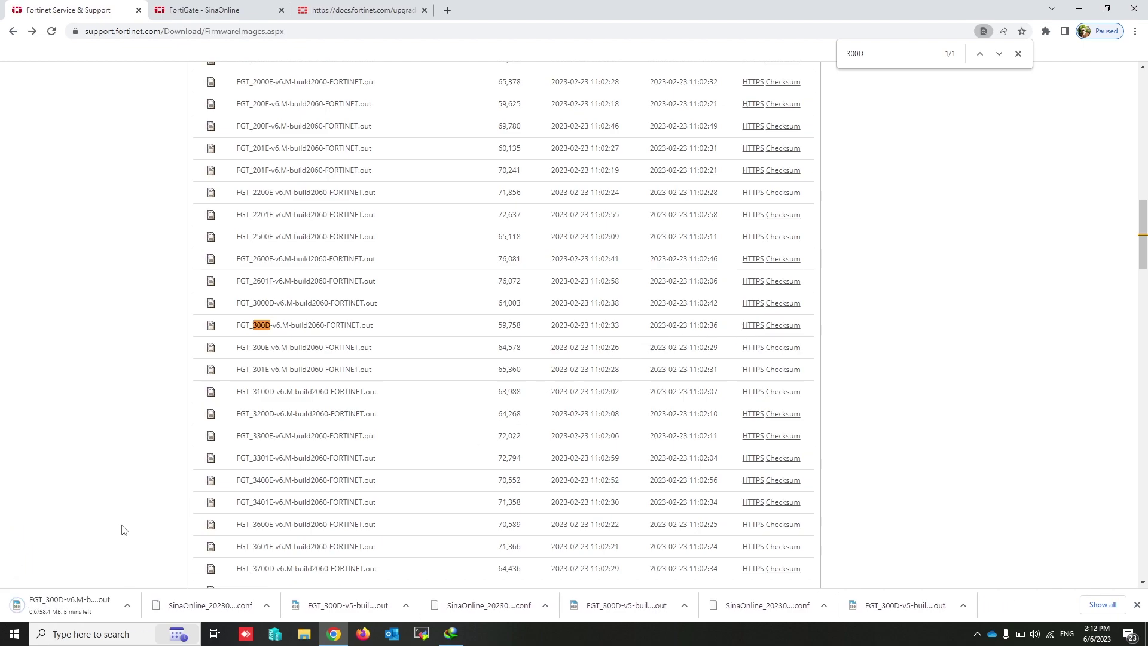
left_click(220, 11)
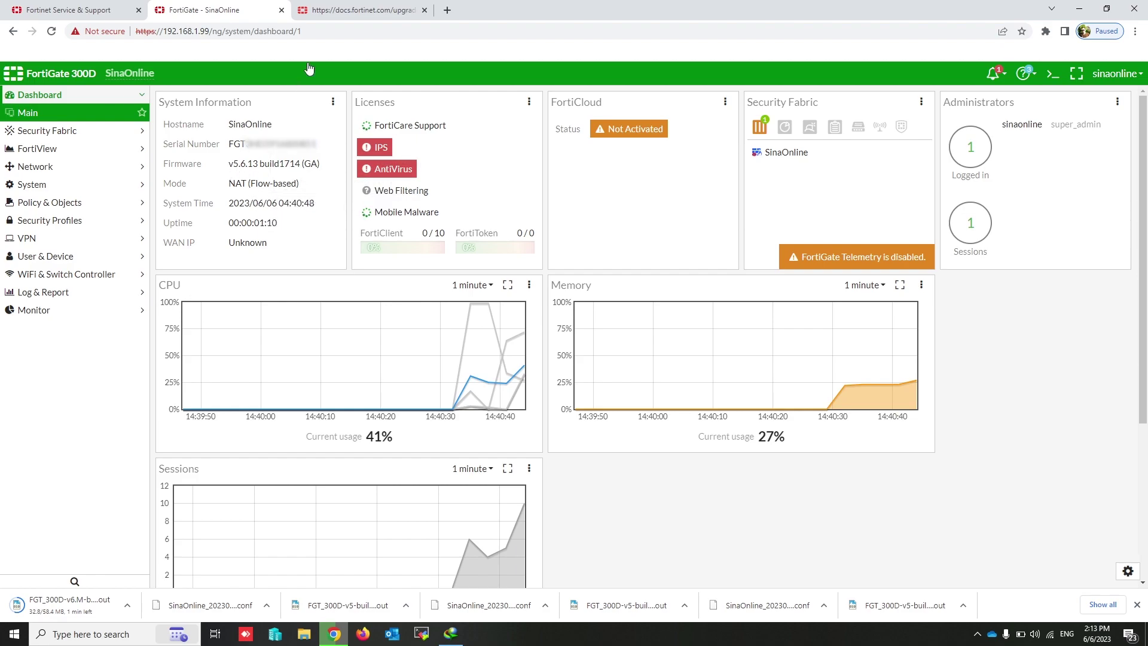
Recheck the upgrade path, then go to System > Firmware showing current v5.6.13 build1714.
left_click(332, 10)
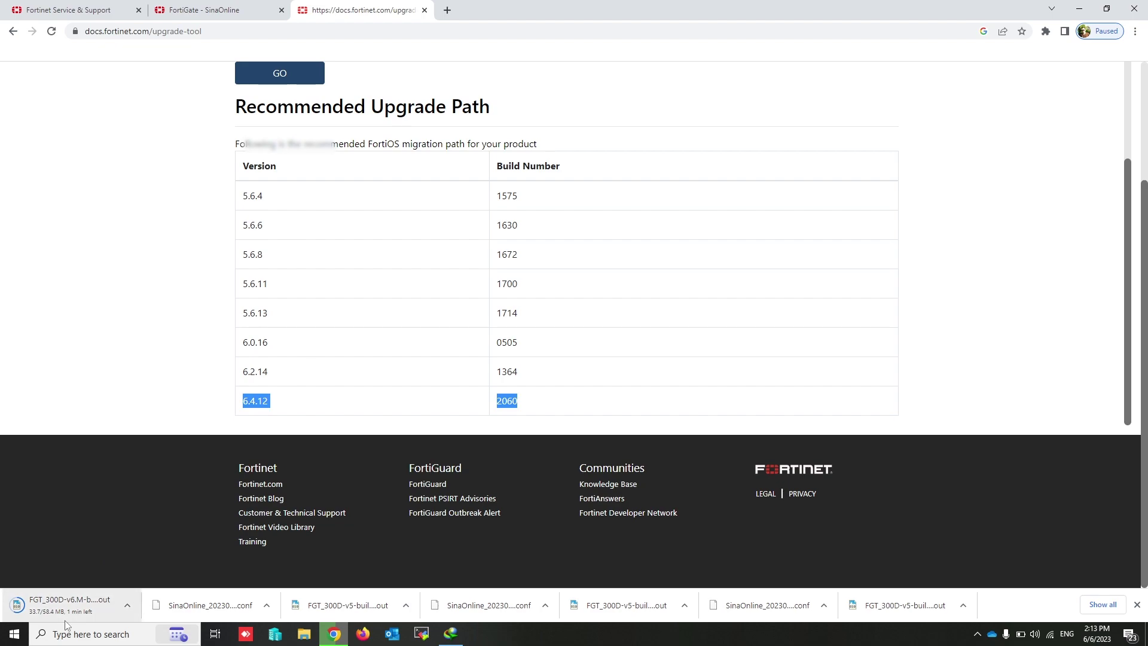
left_click(193, 10)
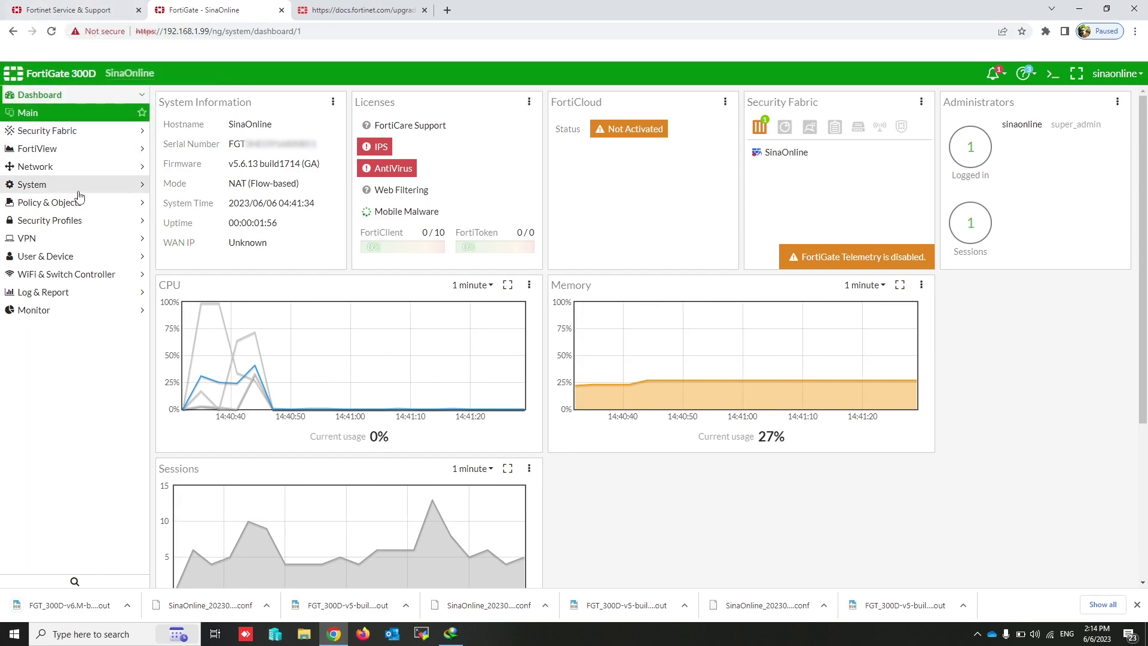
left_click(41, 192)
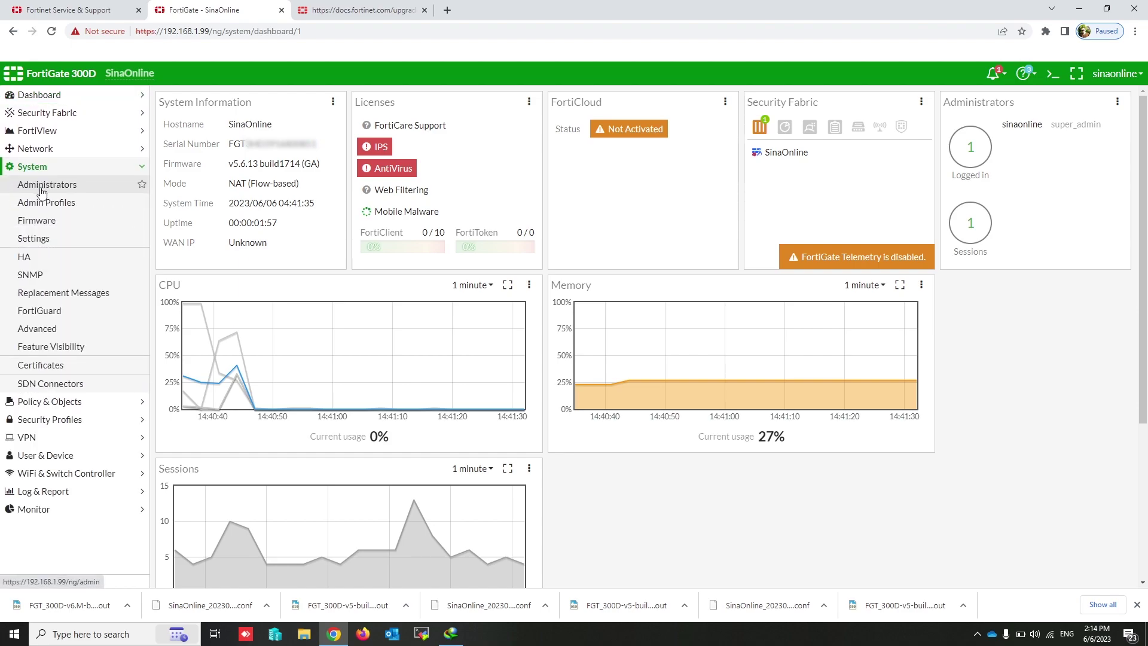
left_click(38, 222)
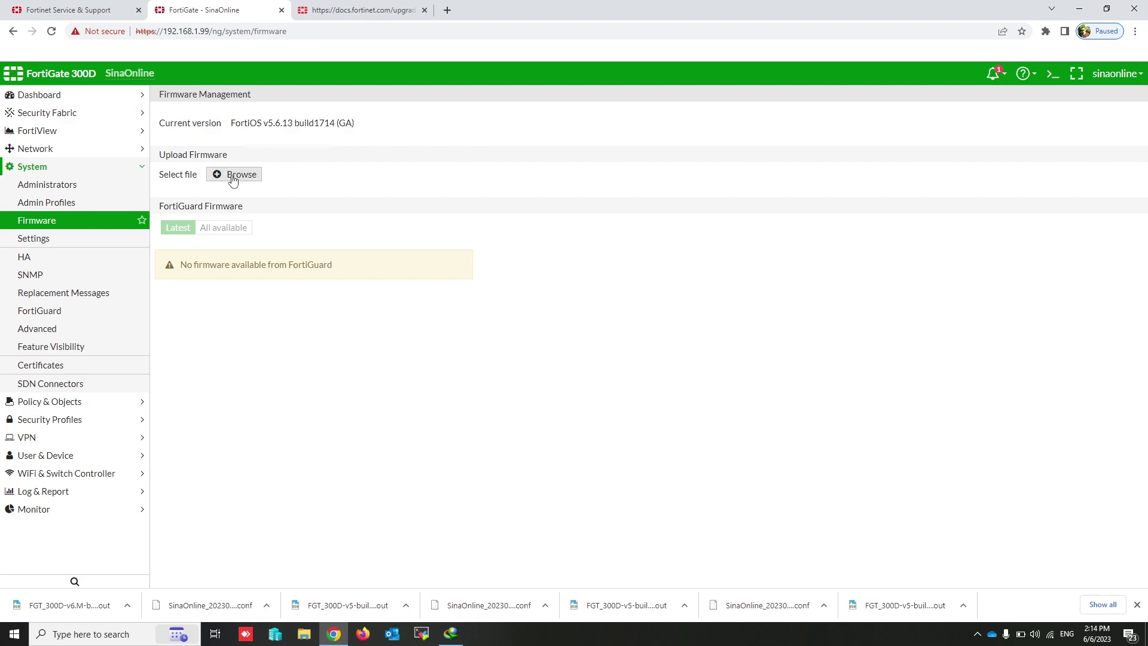
Upload the FGT_300D build2060 file and run Backup config and upgrade, confirming the reboot.
left_click(233, 176)
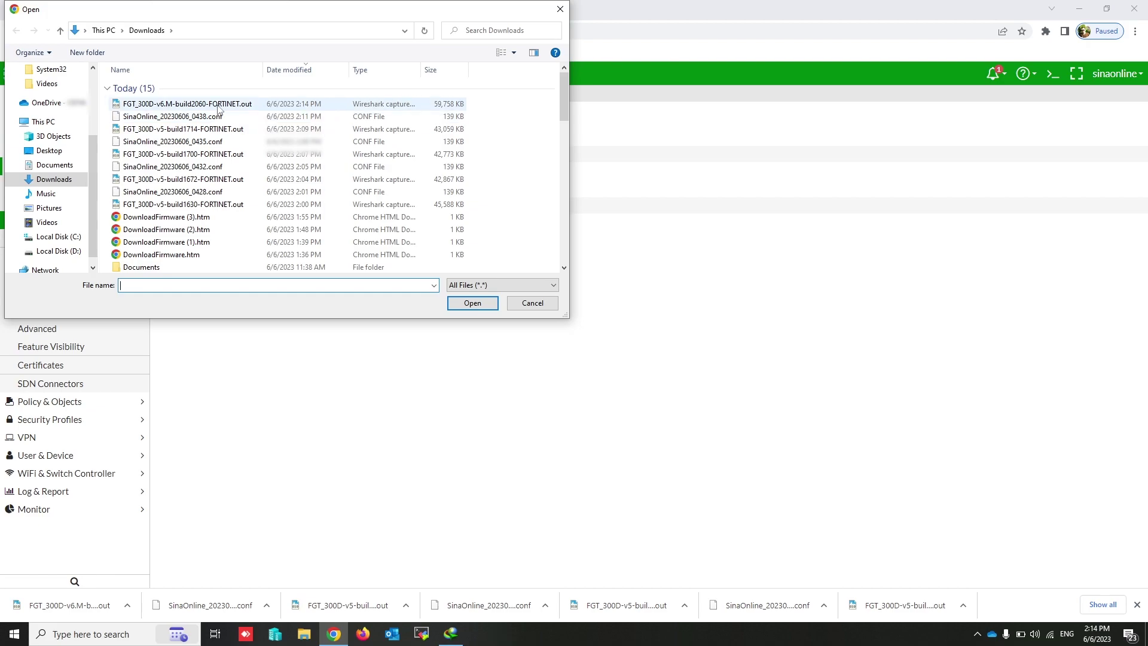
double_click(219, 108)
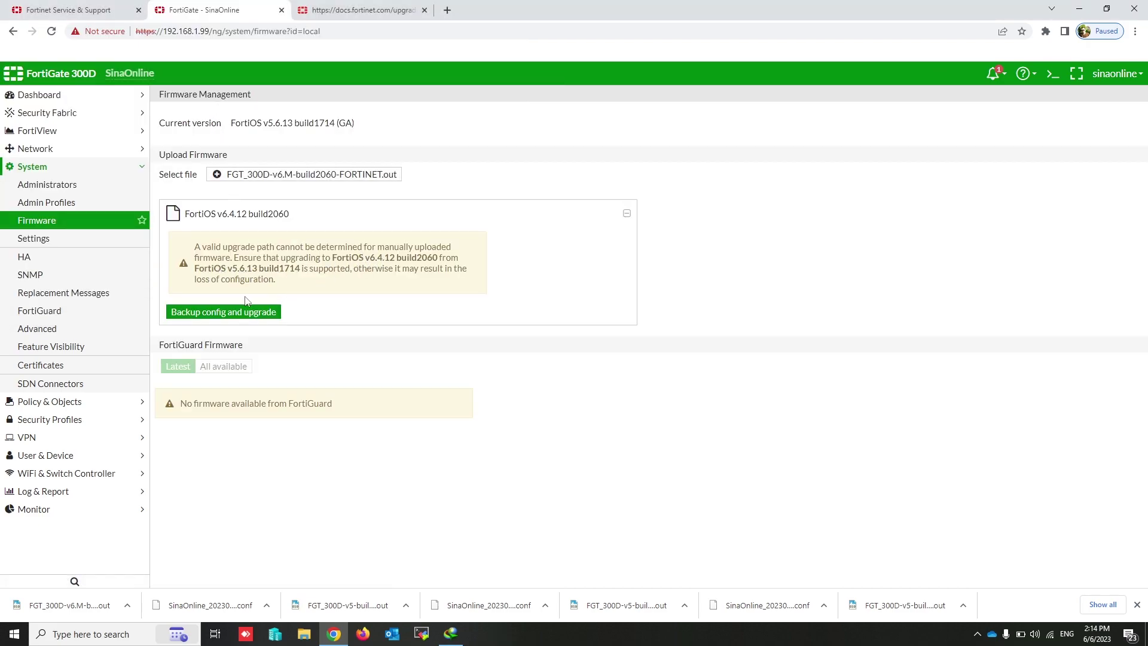
left_click(214, 315)
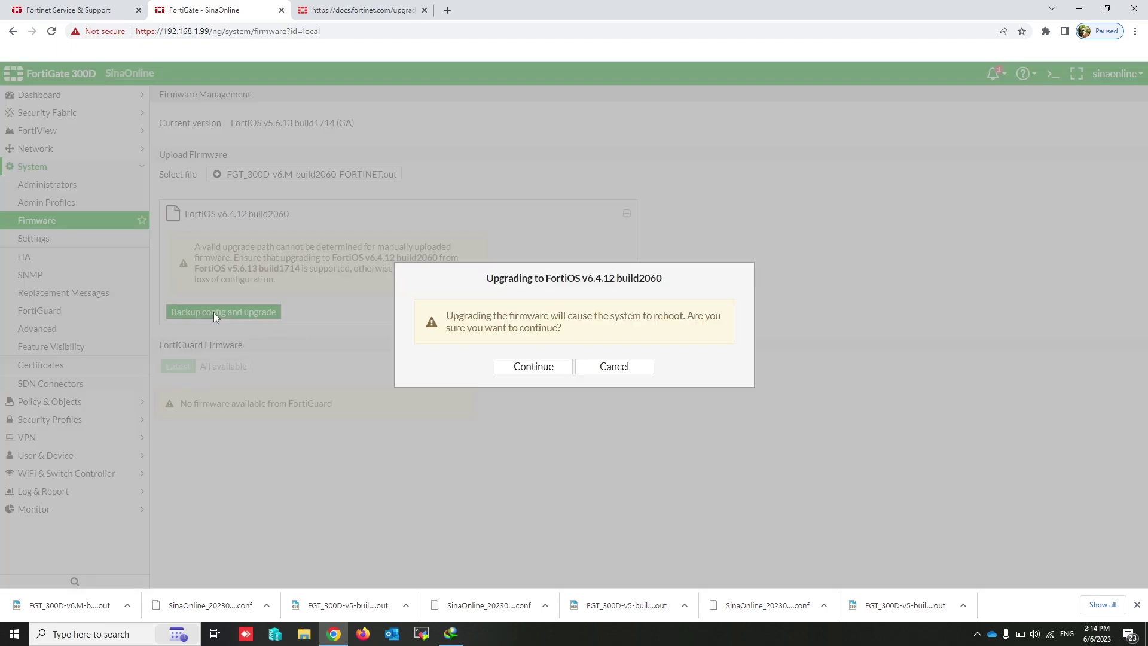
left_click(516, 364)
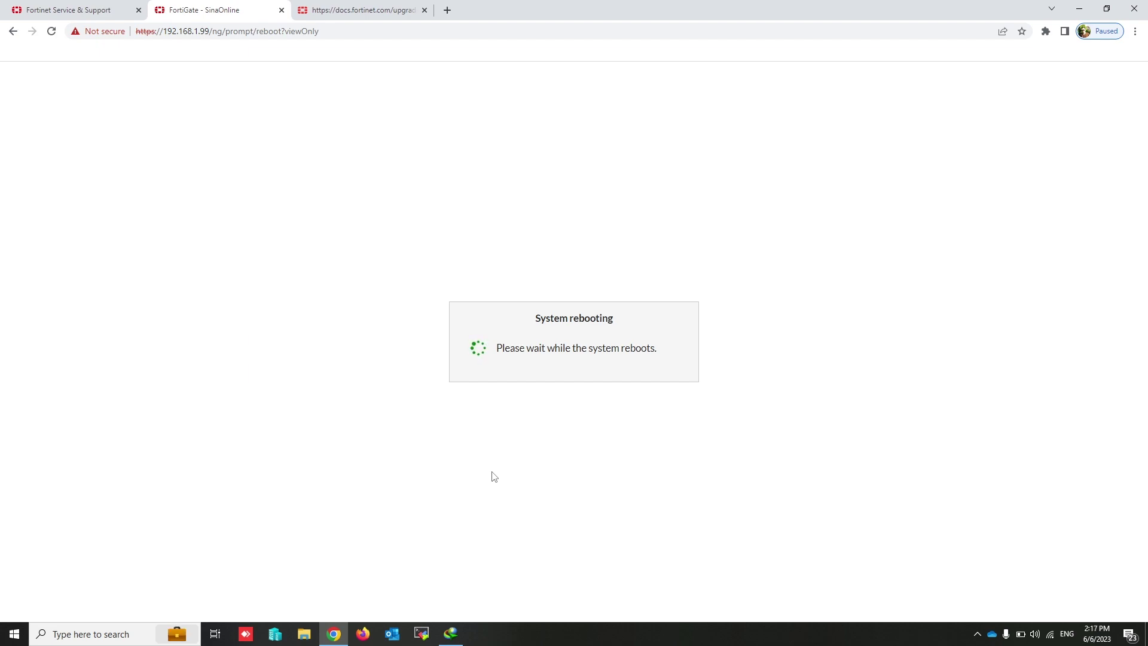
Reload the page, bypass the certificate warning and log in to the upgraded FortiGate.
left_click(359, 35)
key("Return")
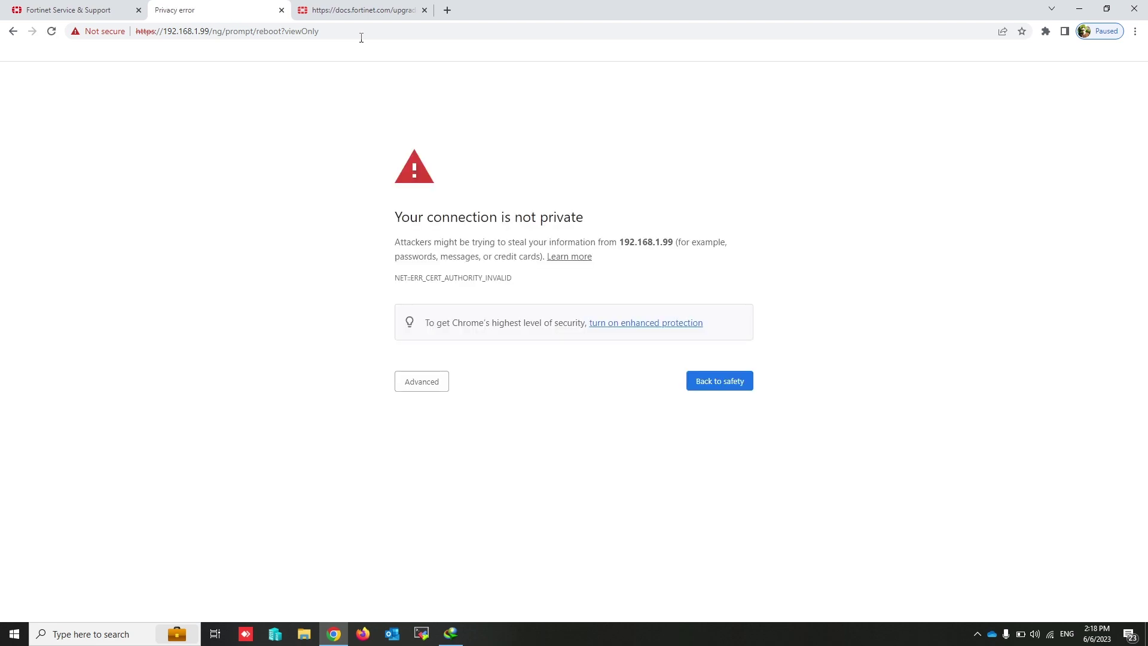
left_click(424, 386)
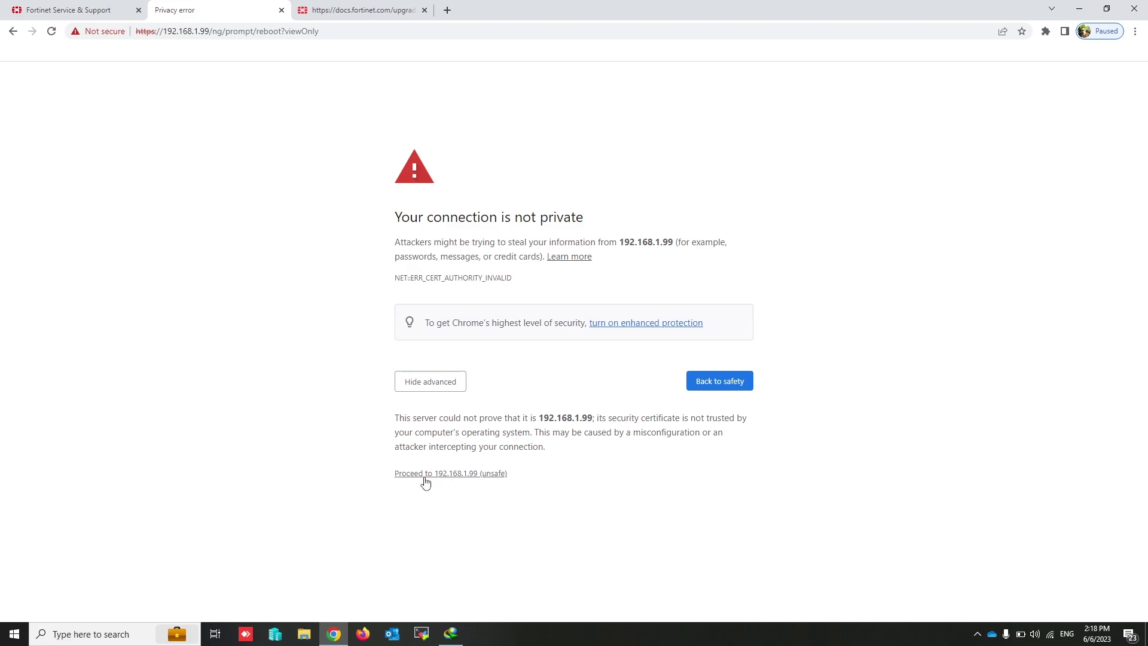
left_click(444, 474)
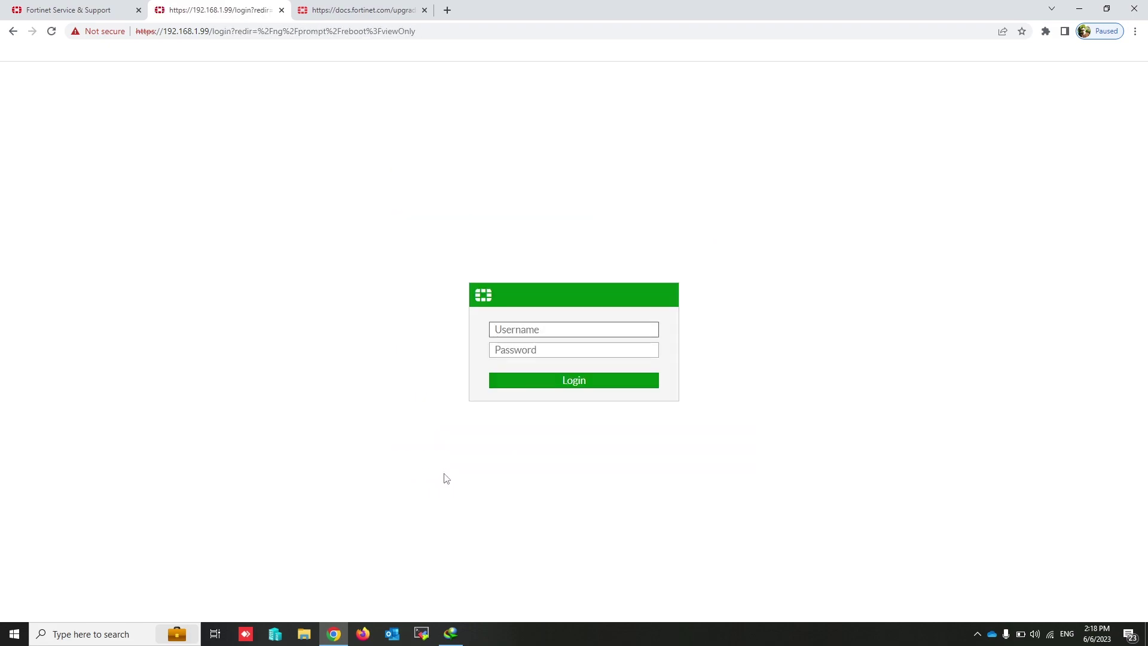
type("sinaonline")
key("Tab")
type("*********")
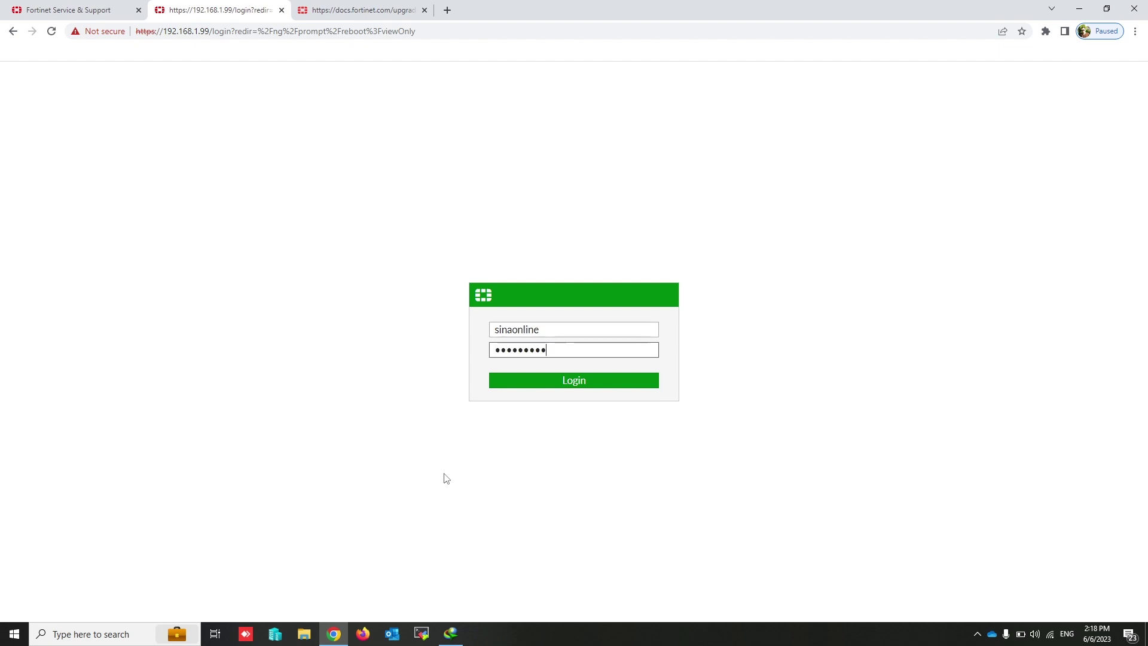
type("*")
key("Return")
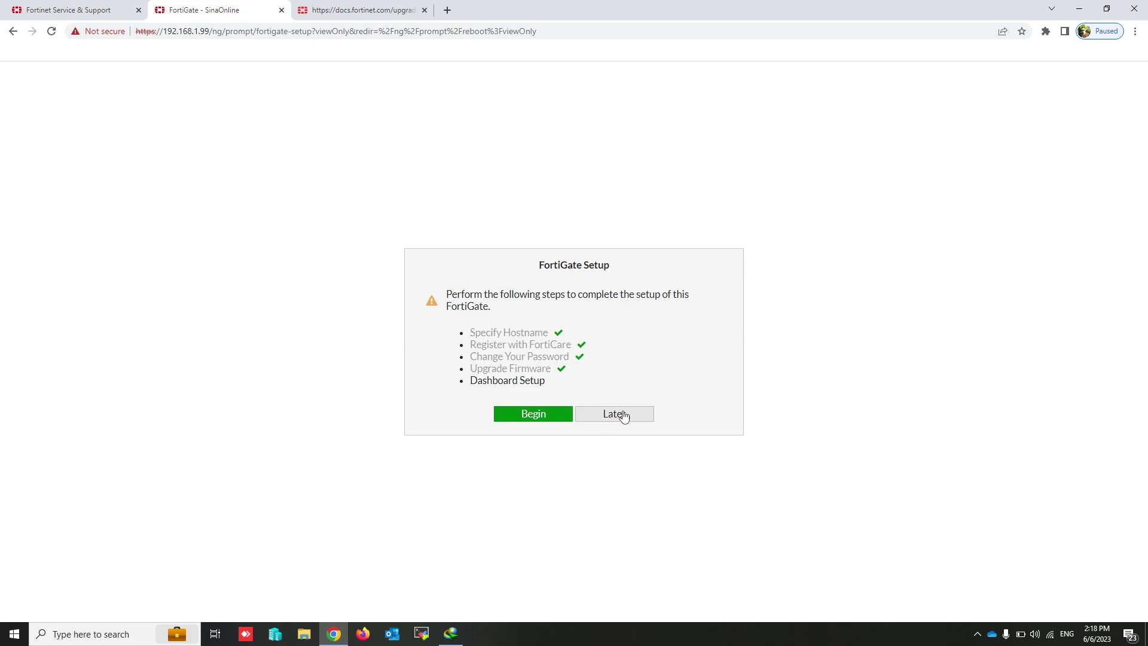
Postpone setup and dismiss the FortiOS 6.4.12 welcome with Don't show again enabled.
left_click(625, 416)
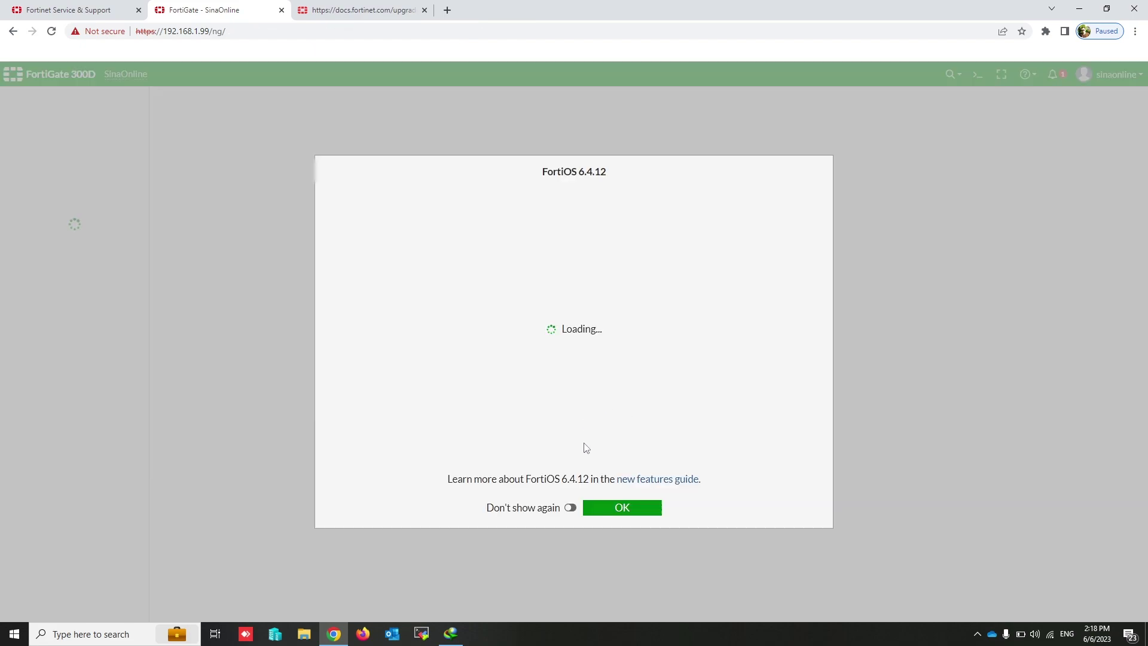
left_click(571, 508)
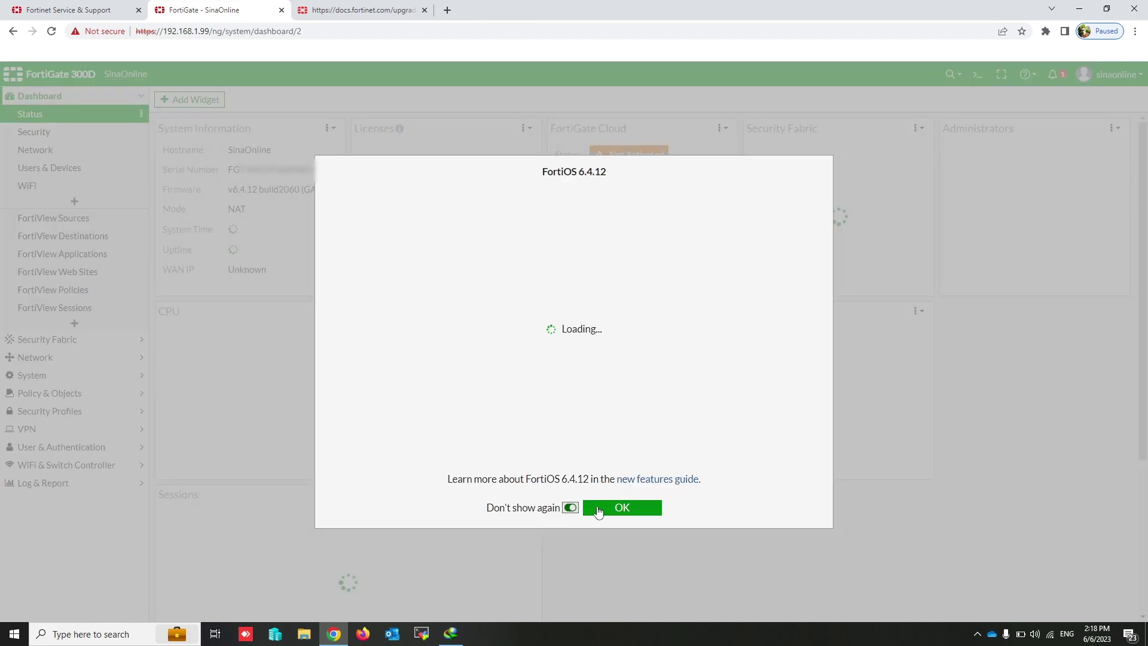
left_click(635, 513)
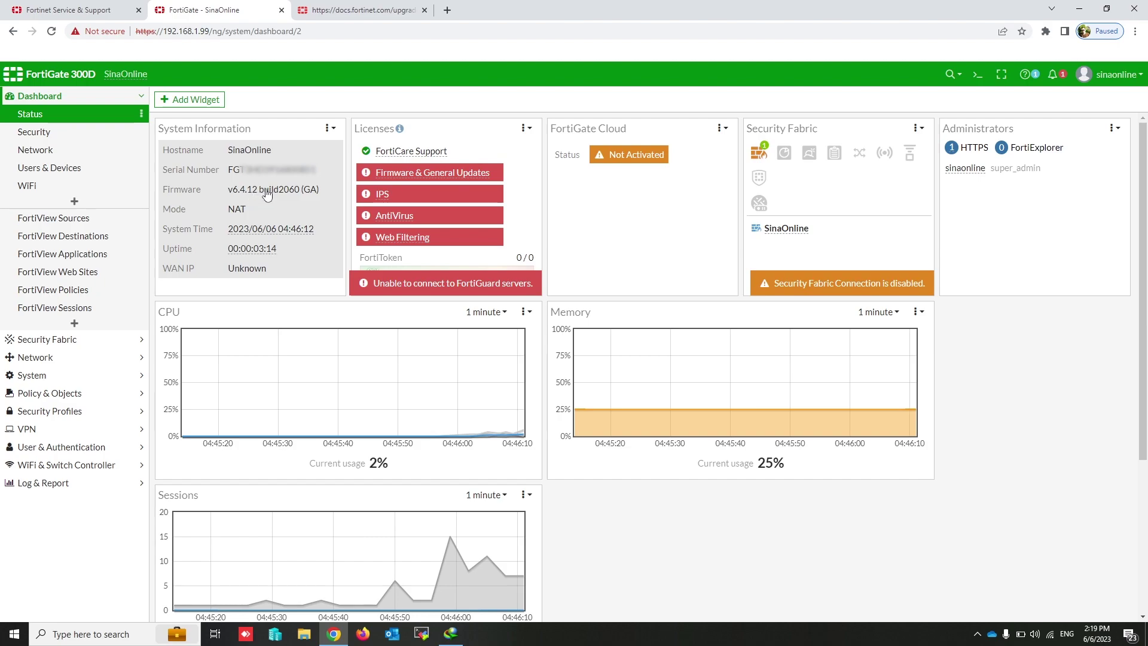
left_click(347, 9)
scroll(476, 224, "down", 1)
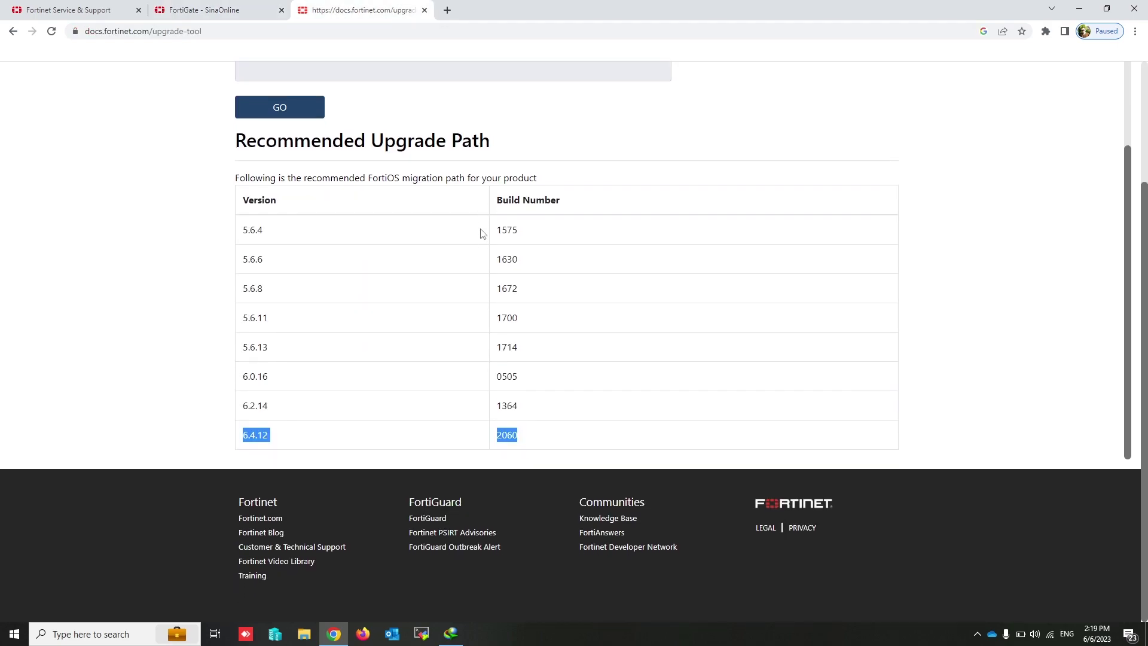
scroll(479, 233, "up", 2)
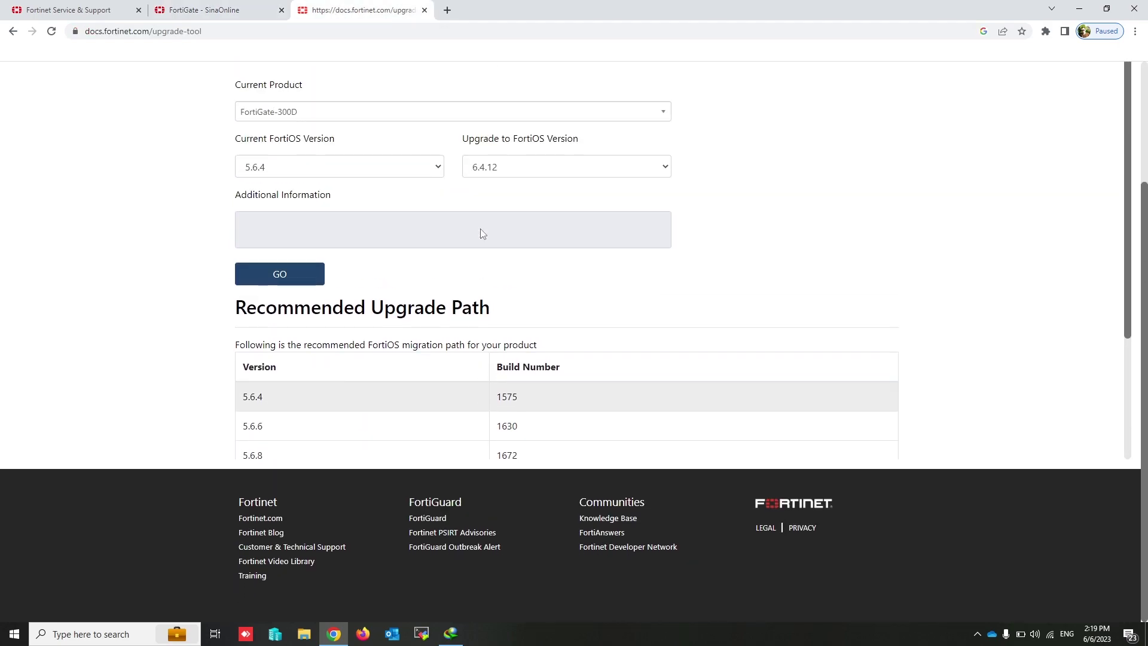
left_click(531, 170)
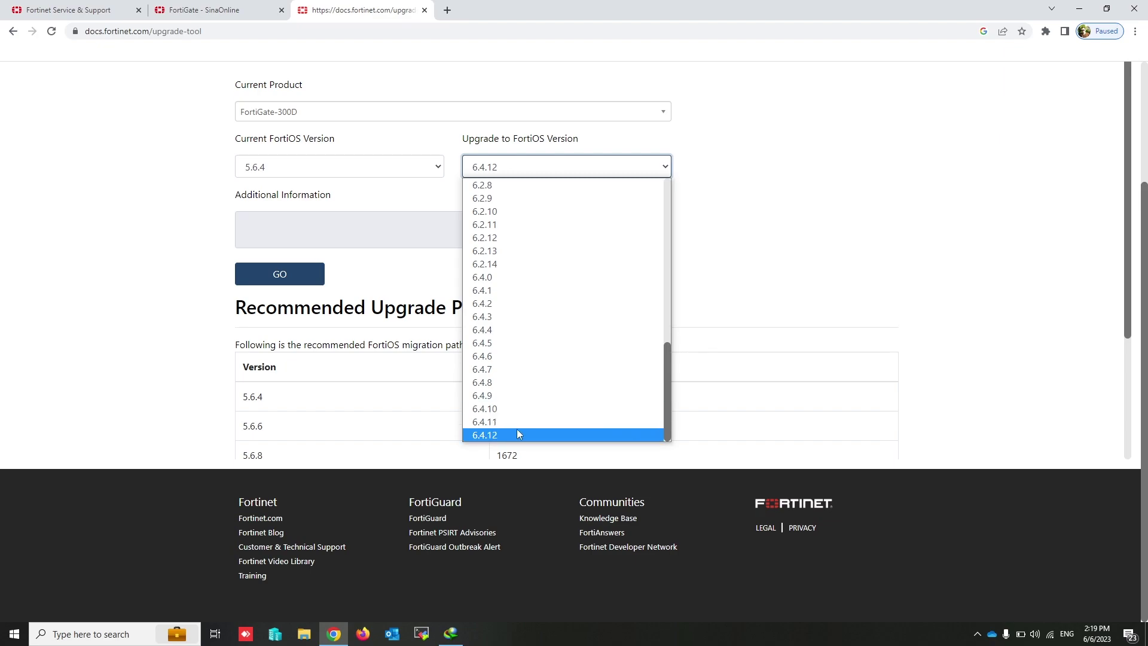
left_click(87, 12)
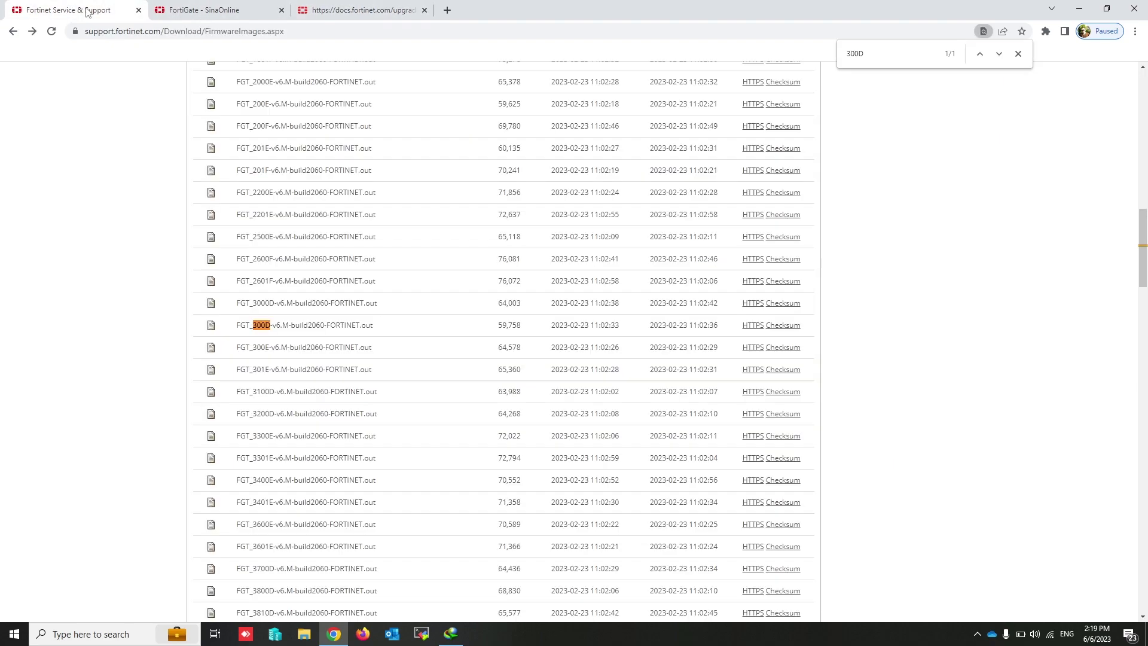
left_click(202, 10)
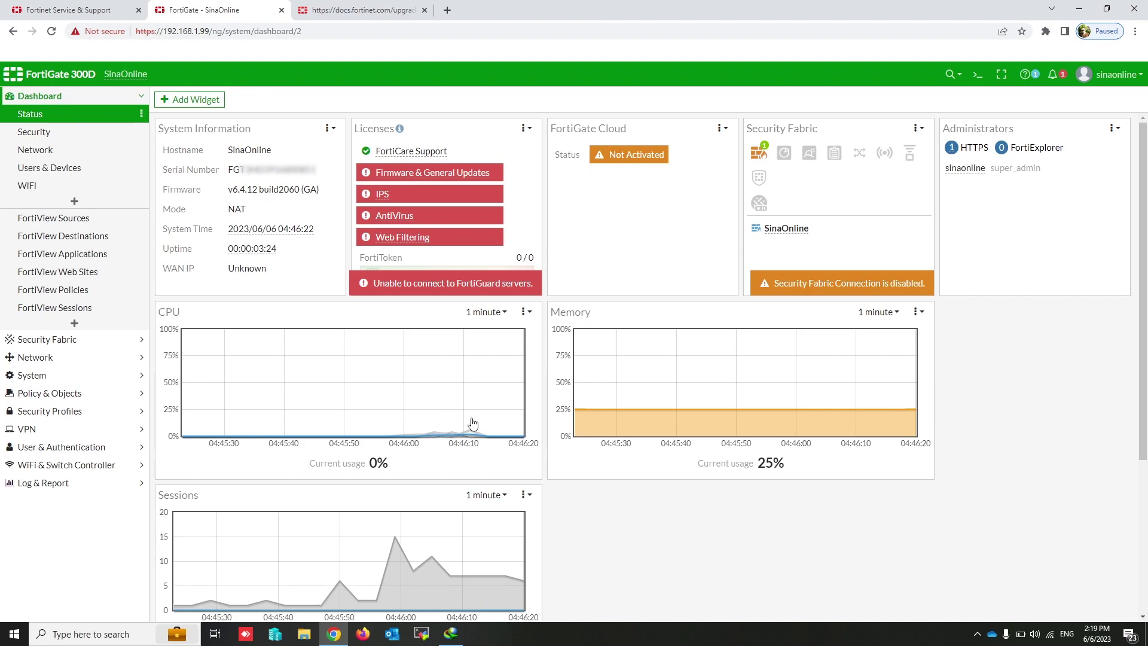
scroll(596, 494, "down", 1)
scroll(597, 493, "up", 1)
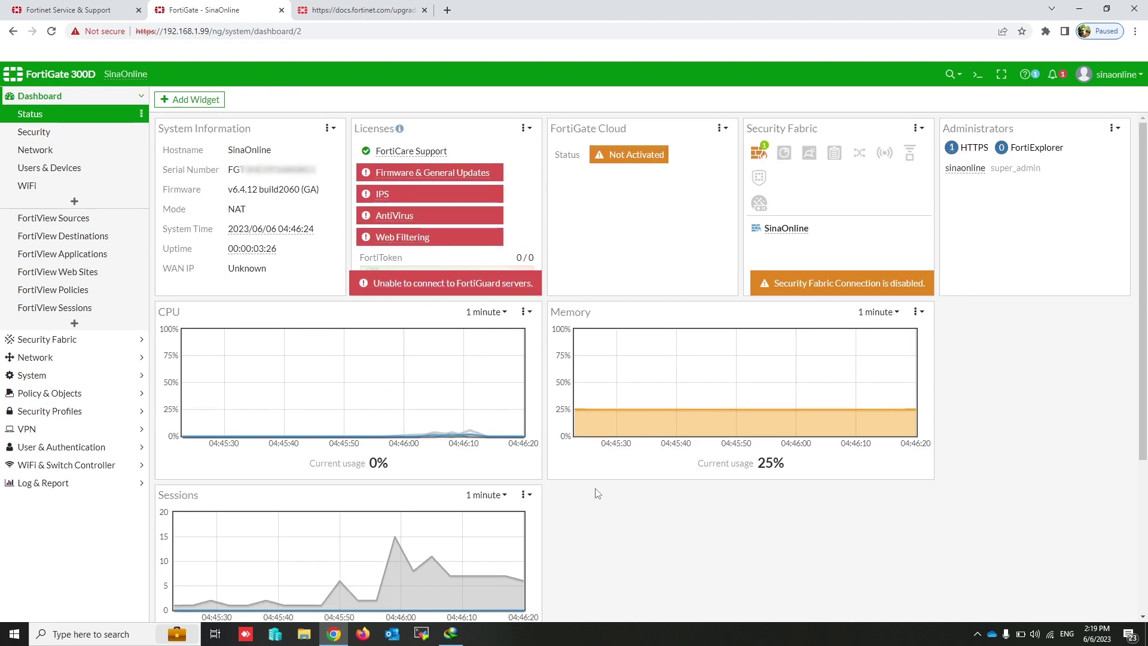